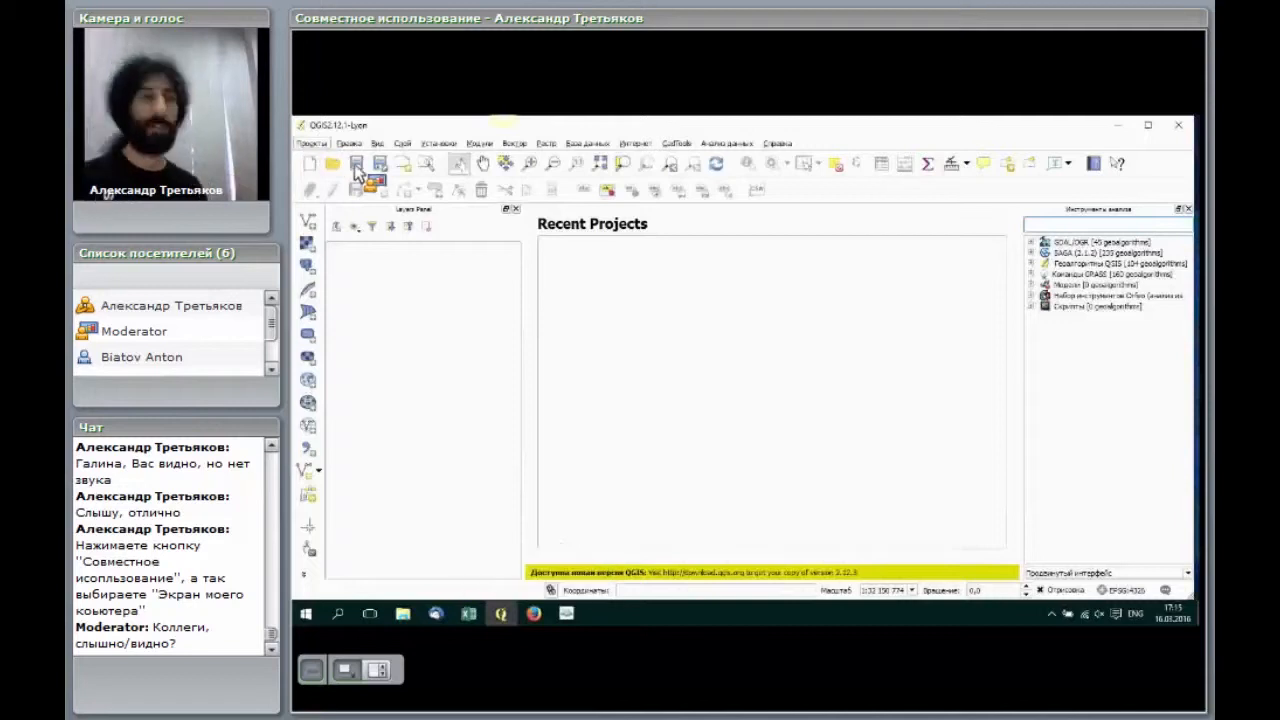
Step: Open the first_alg project from the MK1 processing folder
{"action": "left_click", "coordinate": [312, 144]}
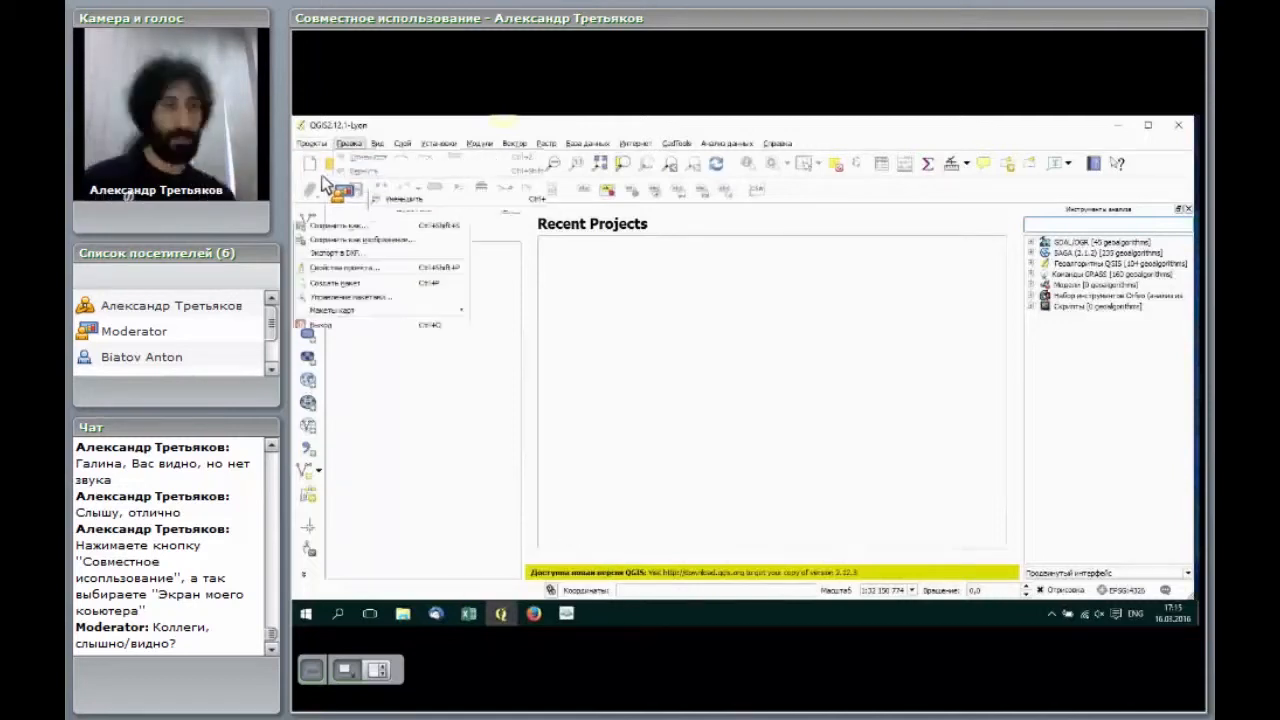
{"action": "left_click", "coordinate": [320, 186]}
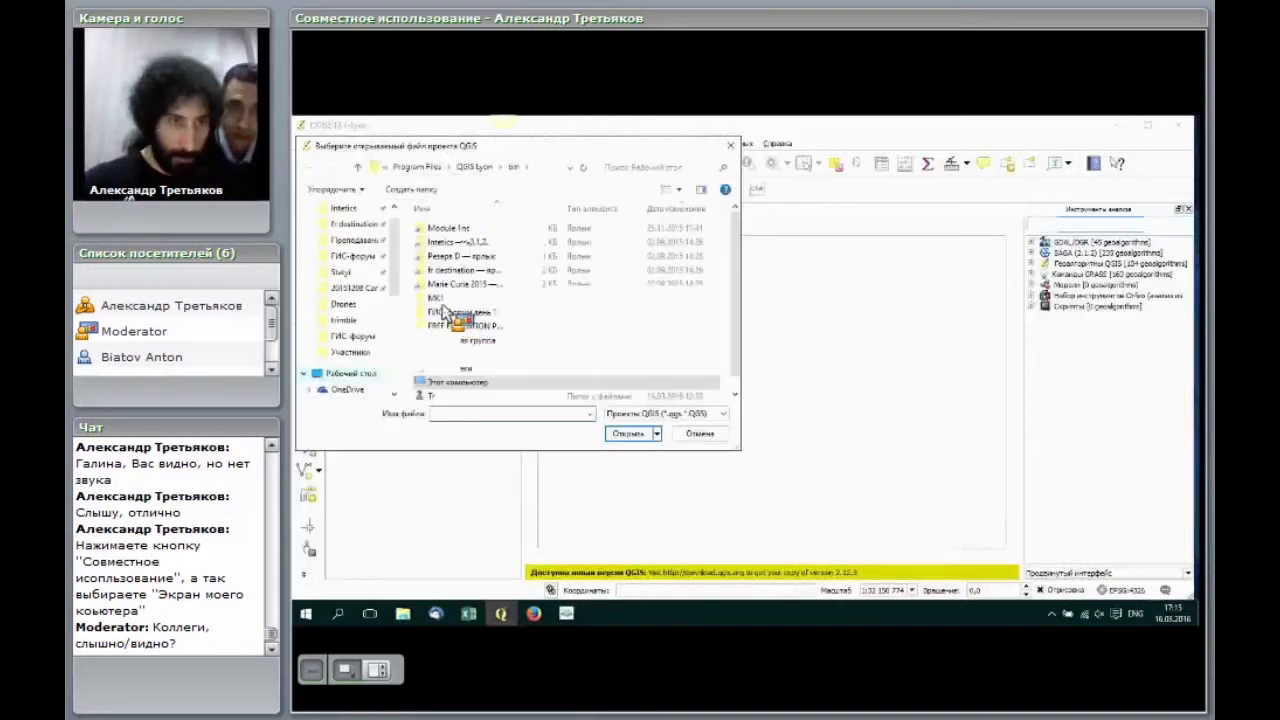
{"action": "double_click", "coordinate": [453, 243]}
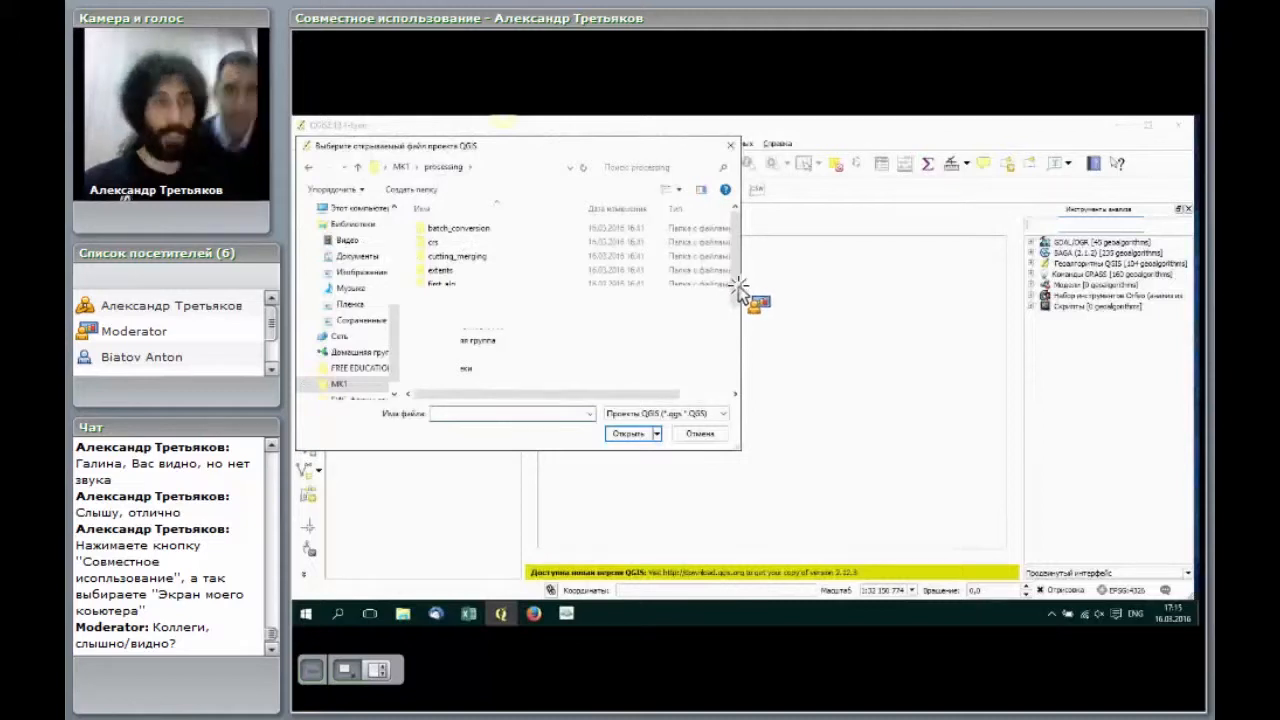
{"action": "left_click_drag", "start_coordinate": [740, 288], "coordinate": [737, 303]}
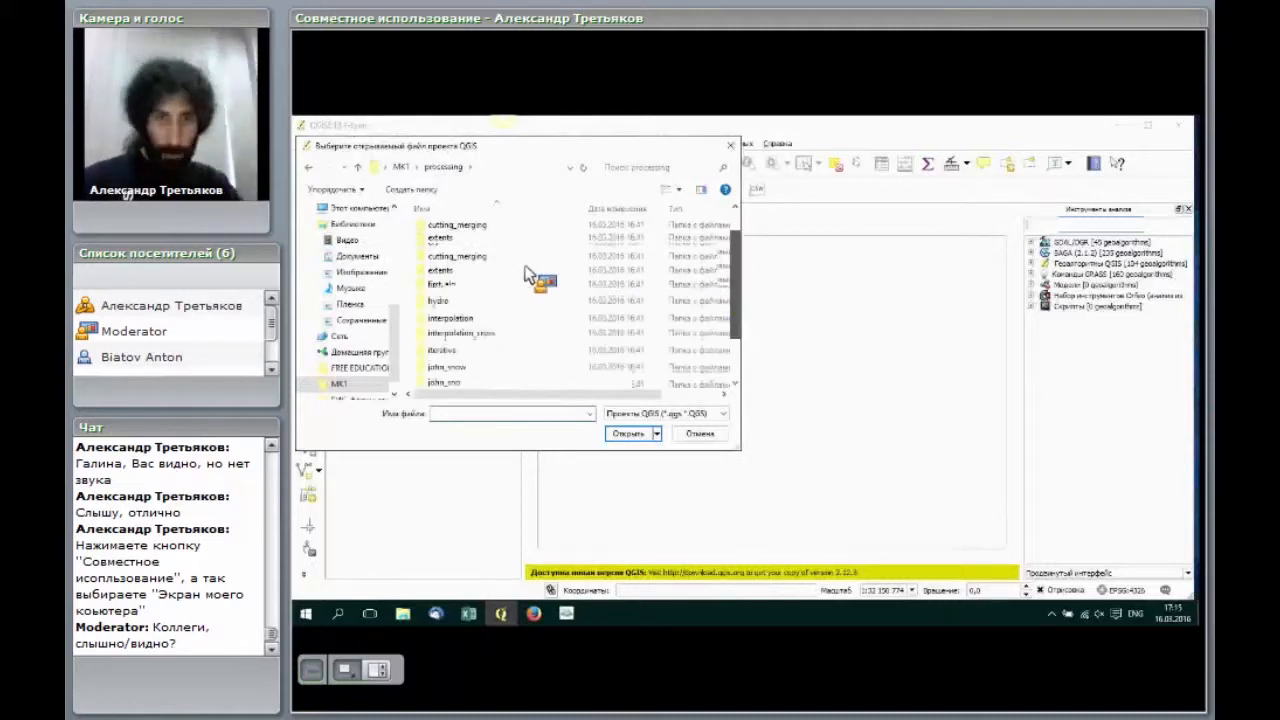
{"action": "left_click_drag", "start_coordinate": [438, 262], "coordinate": [438, 236]}
{"action": "double_click", "coordinate": [437, 233]}
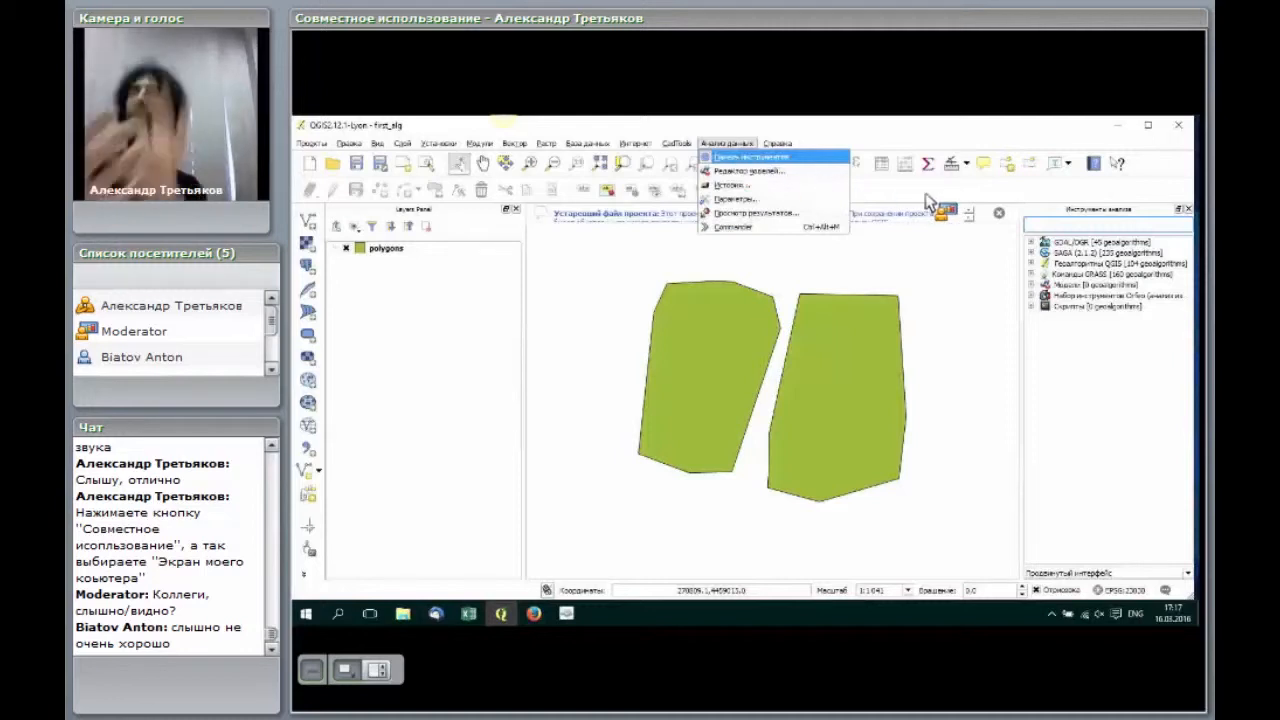
Step: Search the processing toolbox for "centr" and clear the search text
{"action": "left_click", "coordinate": [1078, 229]}
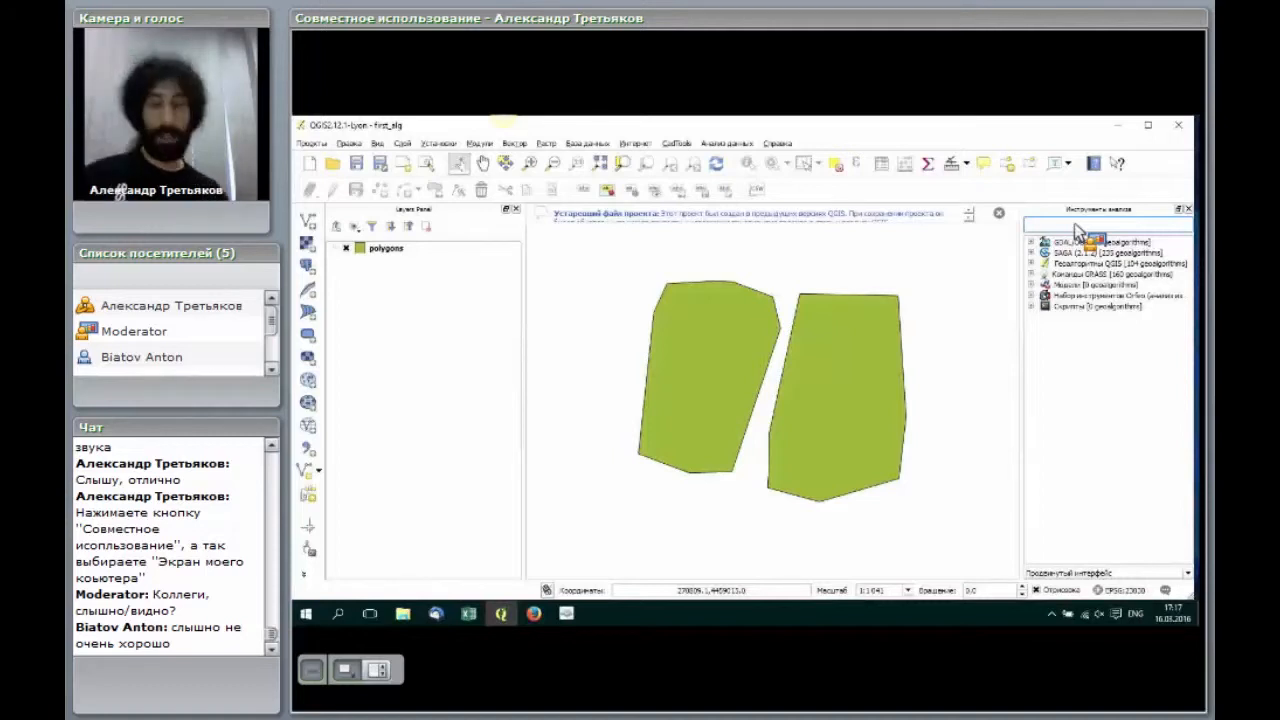
{"action": "type", "text": "centr"}
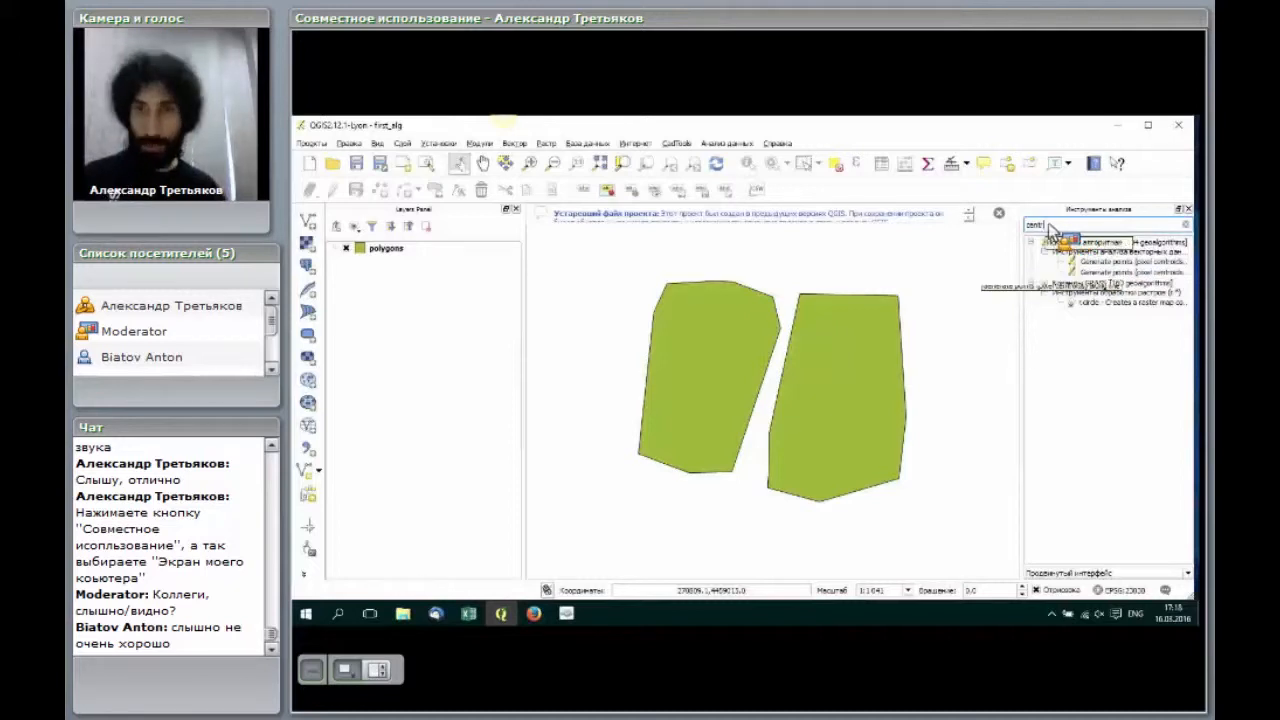
{"action": "key", "text": "BackSpace"}
{"action": "key", "text": "BackSpace"}
{"action": "key", "text": "BackSpace"}
{"action": "key", "text": "BackSpace"}
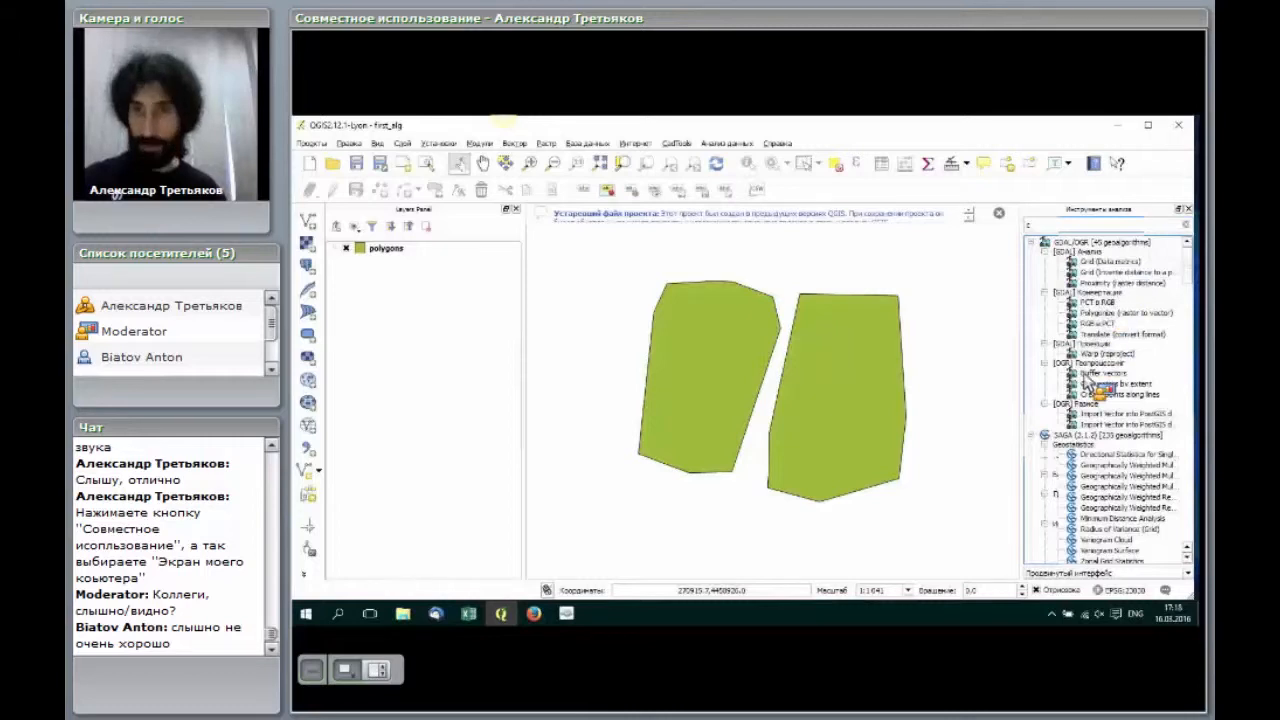
{"action": "key", "text": "BackSpace"}
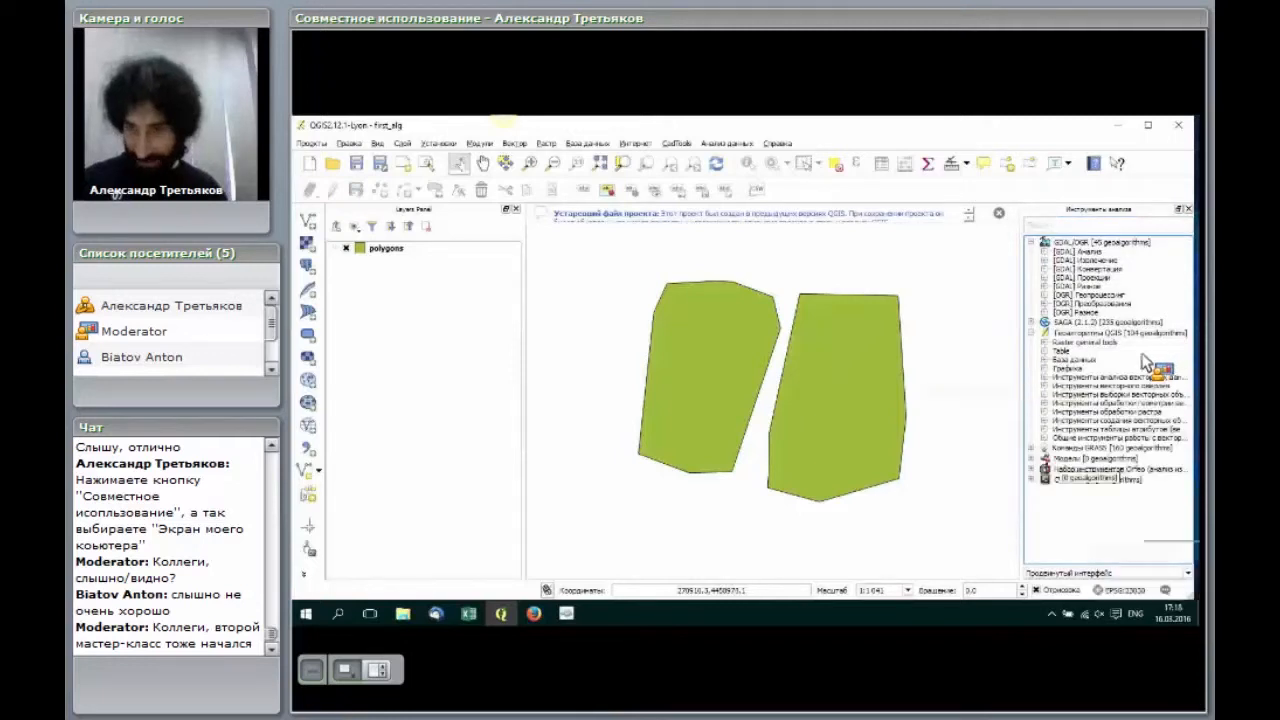
Step: Run the Средние координаты (mean coordinates) vector analysis algorithm on the polygons layer, saving to a temporary file
{"action": "left_click", "coordinate": [1049, 380]}
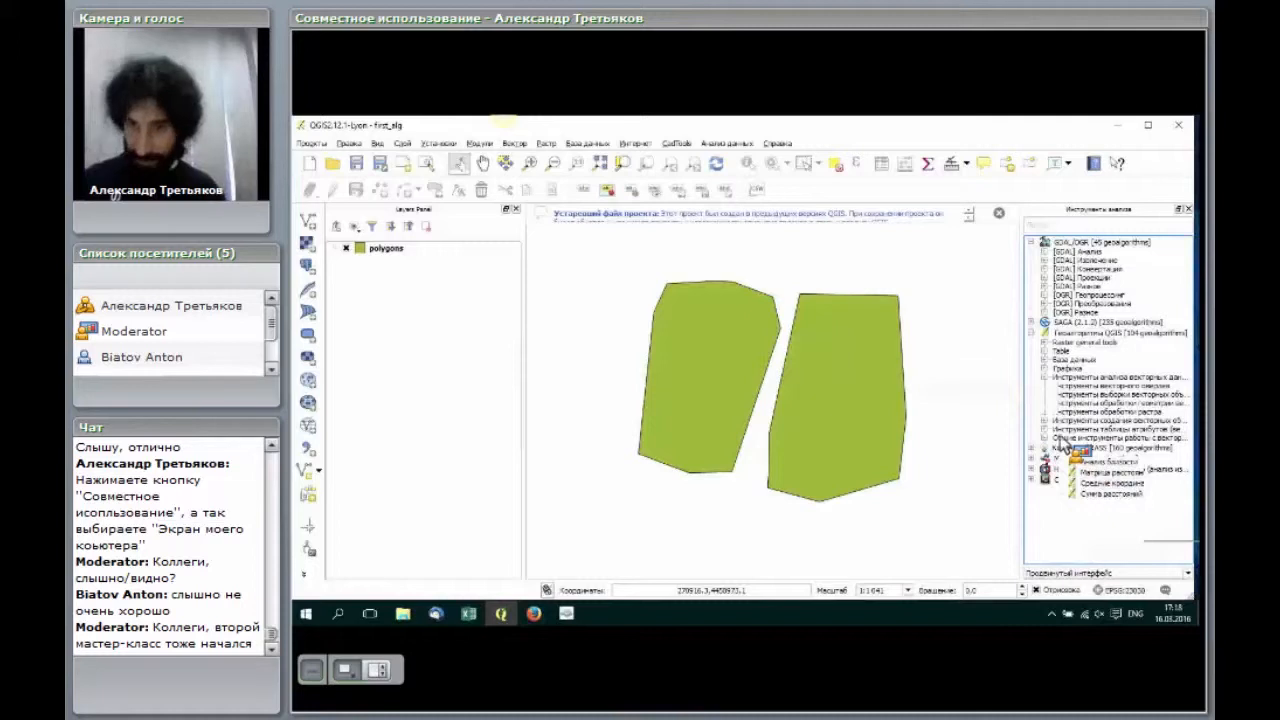
{"action": "double_click", "coordinate": [1093, 485]}
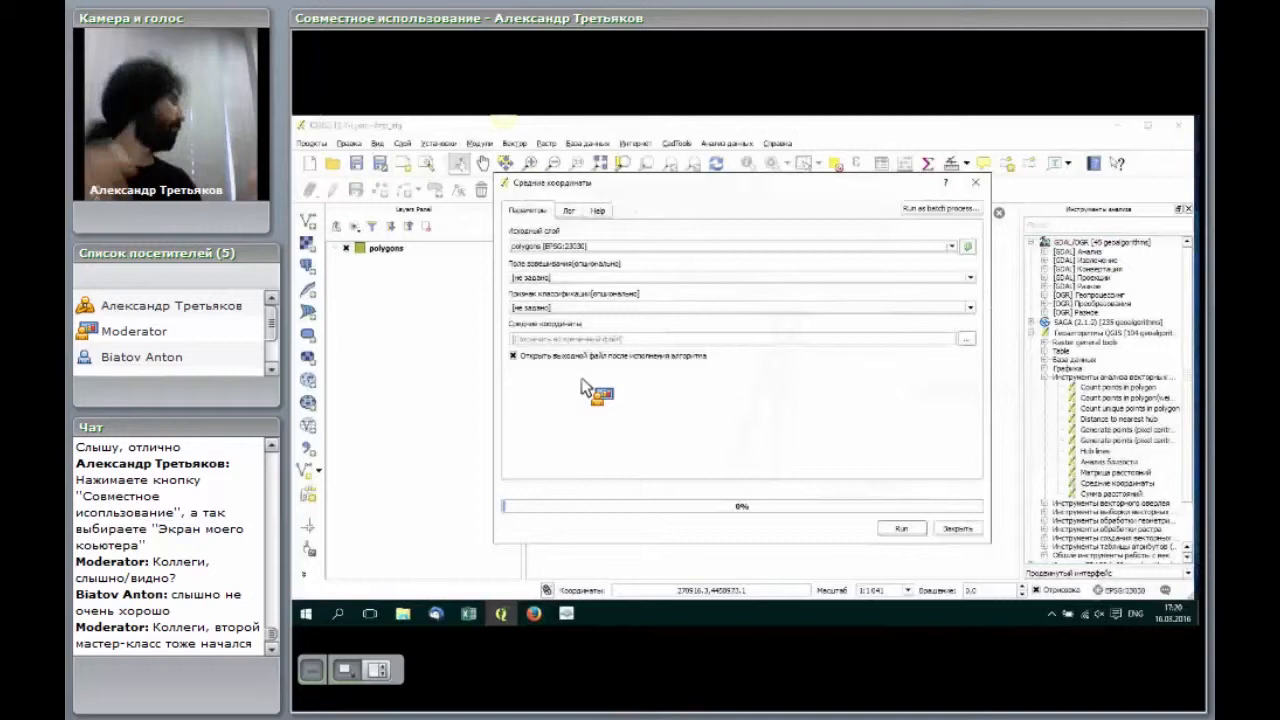
{"action": "left_click", "coordinate": [596, 256]}
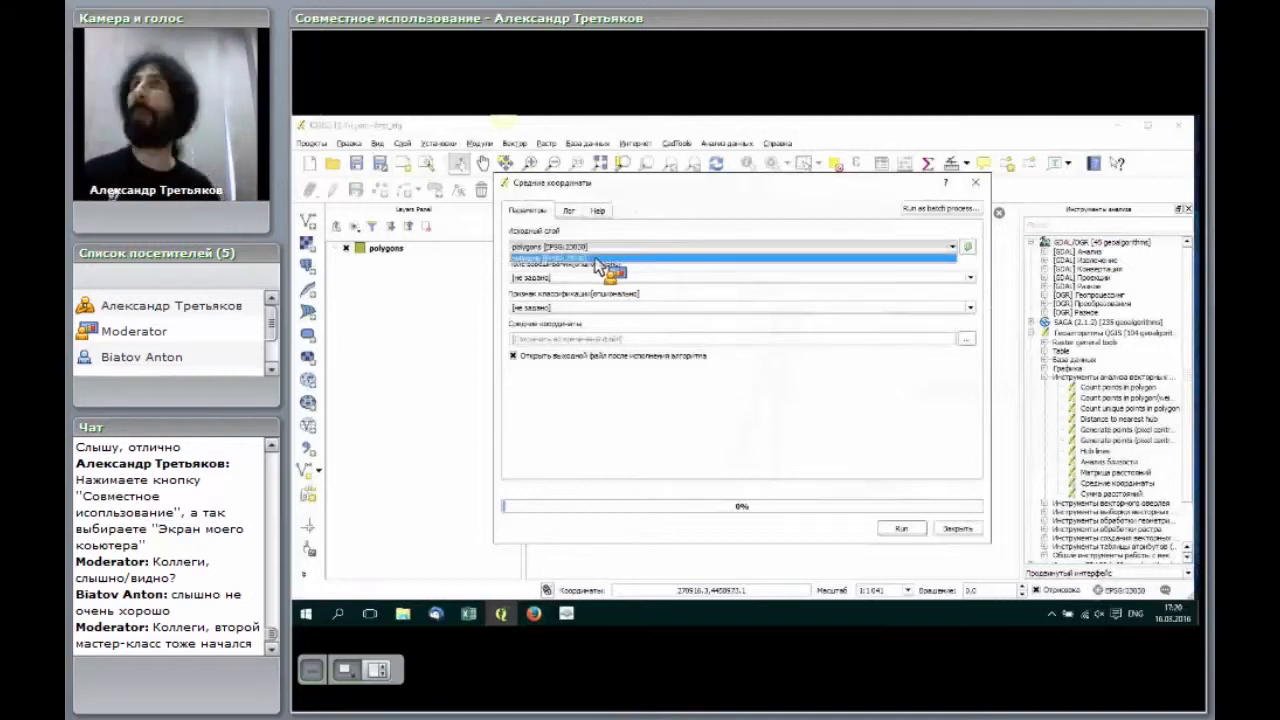
{"action": "left_click", "coordinate": [596, 259]}
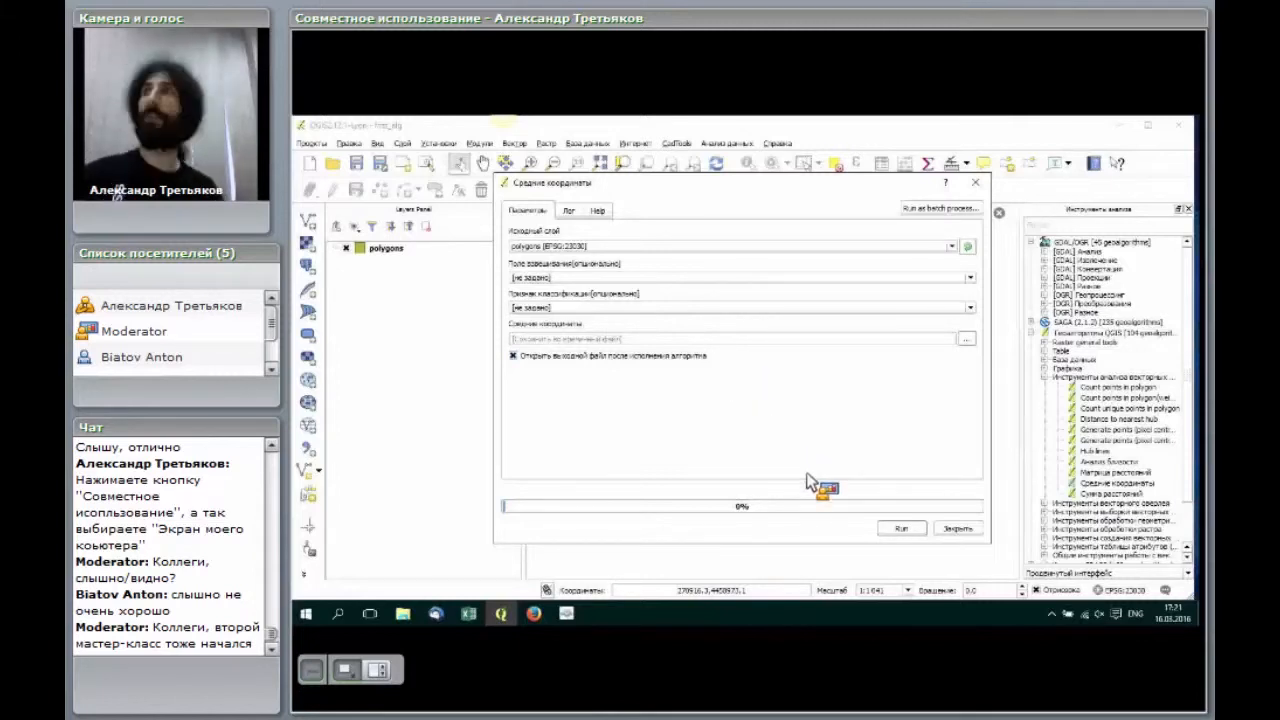
{"action": "left_click", "coordinate": [898, 530]}
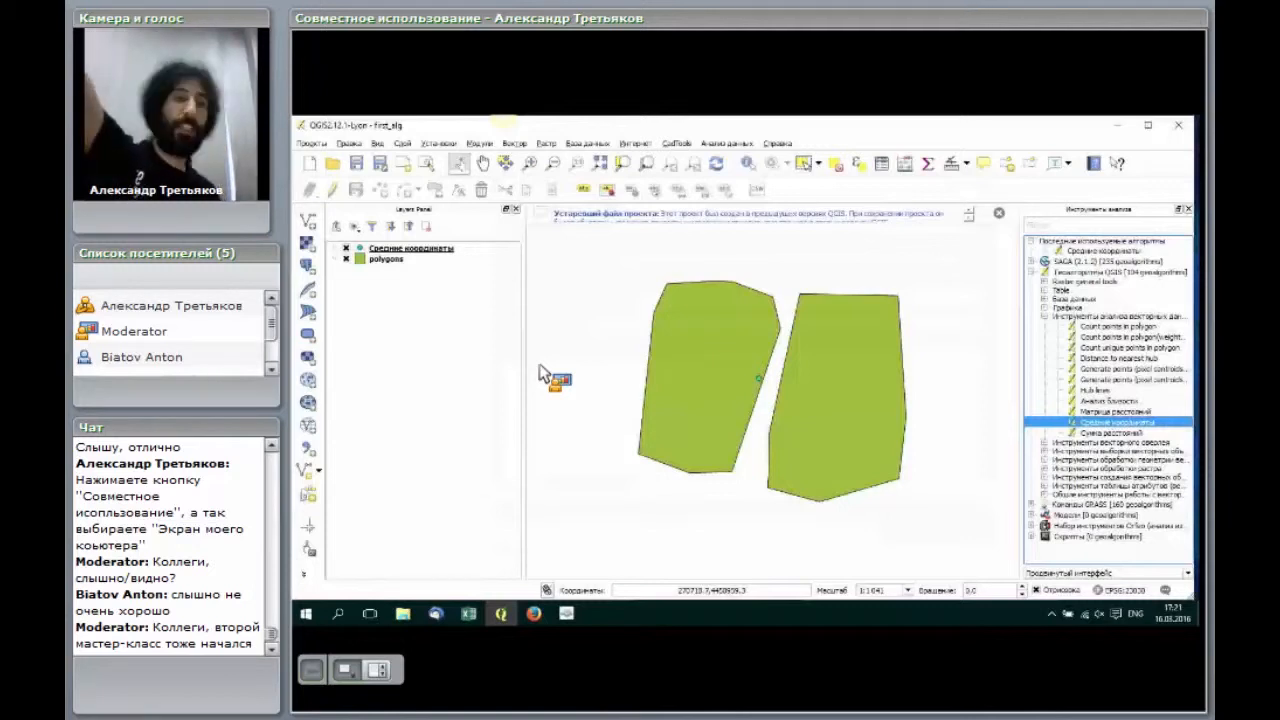
{"action": "left_click_drag", "start_coordinate": [539, 366], "coordinate": [417, 257]}
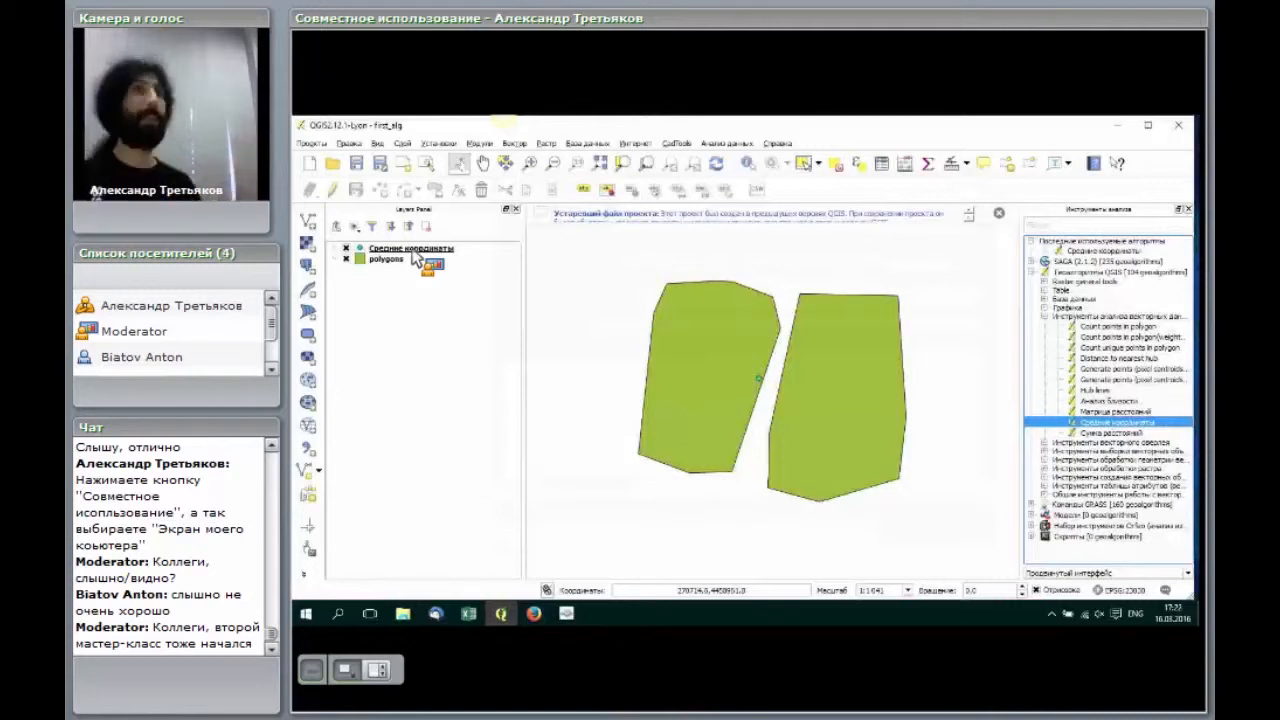
Step: Open the hydro project from the processing folder
{"action": "left_click", "coordinate": [322, 146]}
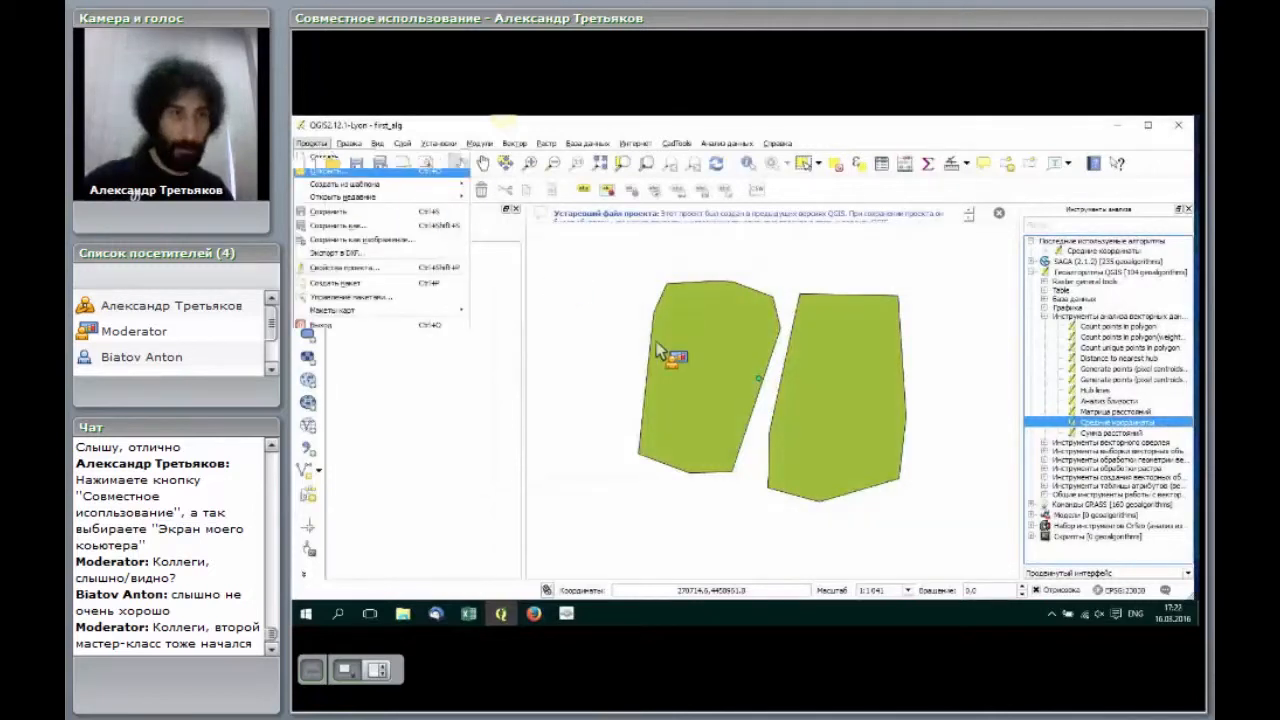
{"action": "left_click", "coordinate": [751, 382]}
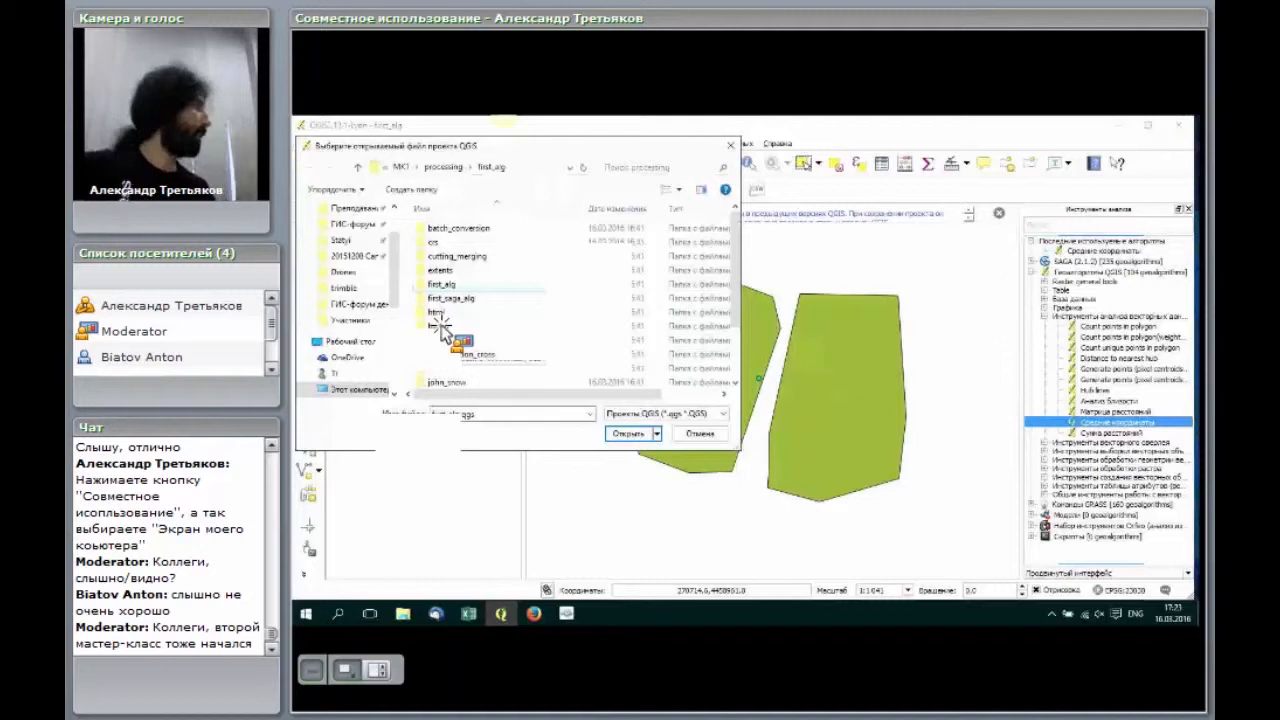
{"action": "left_click_drag", "start_coordinate": [440, 328], "coordinate": [634, 437]}
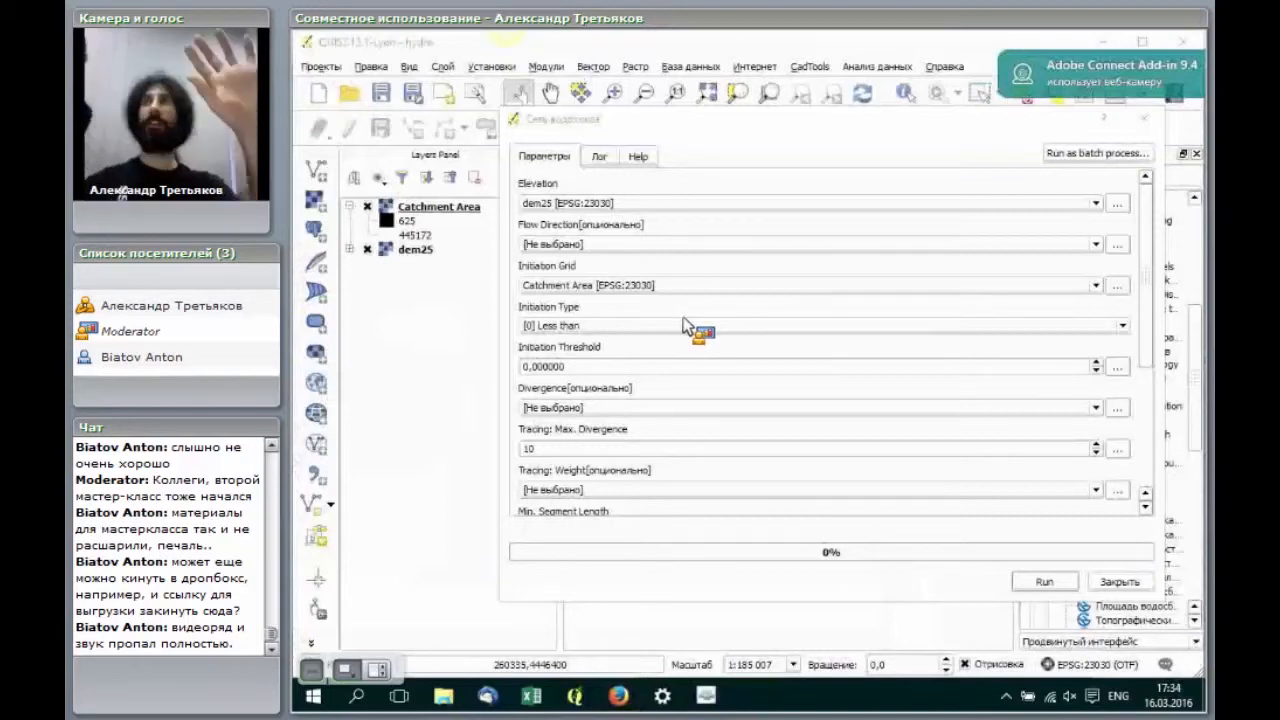
Step: Run Сеть водотоков with initiation threshold 10000000 and type Greater than, and hide the Channel Direction, Channel Network and Catchment Area rasters
{"action": "left_click", "coordinate": [585, 367]}
{"action": "type", "text": "1"}
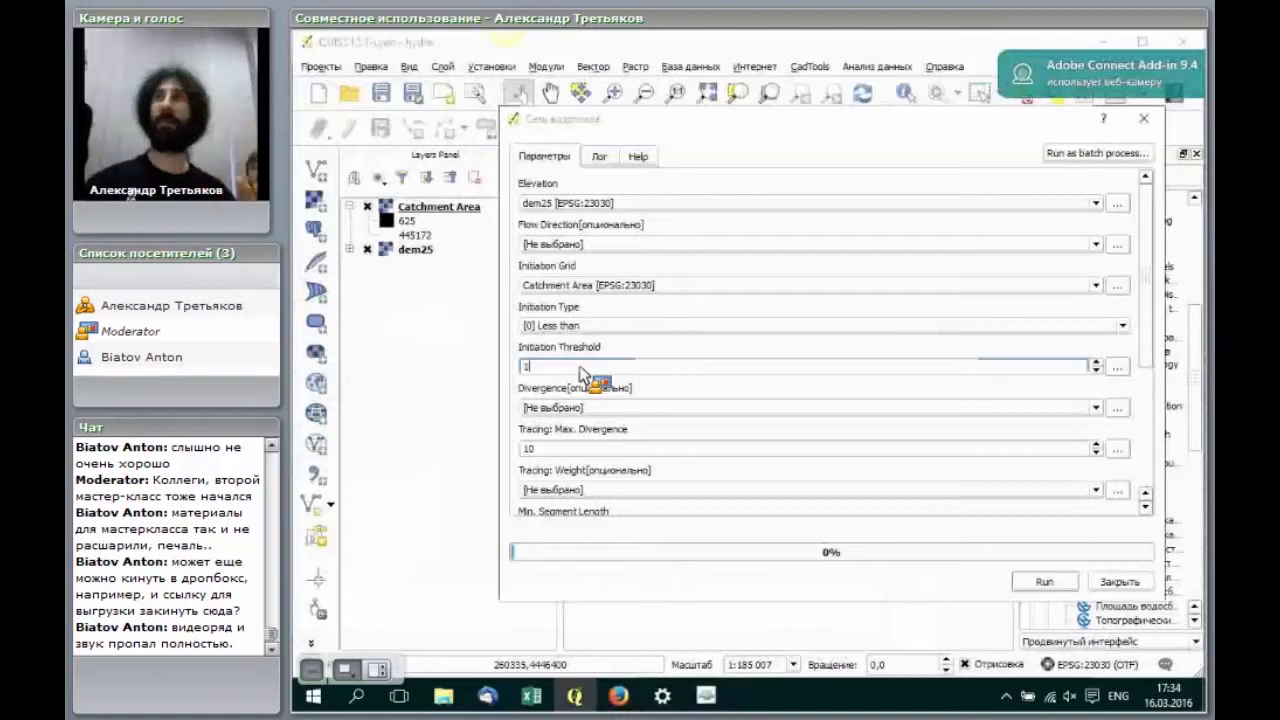
{"action": "type", "text": "0000000"}
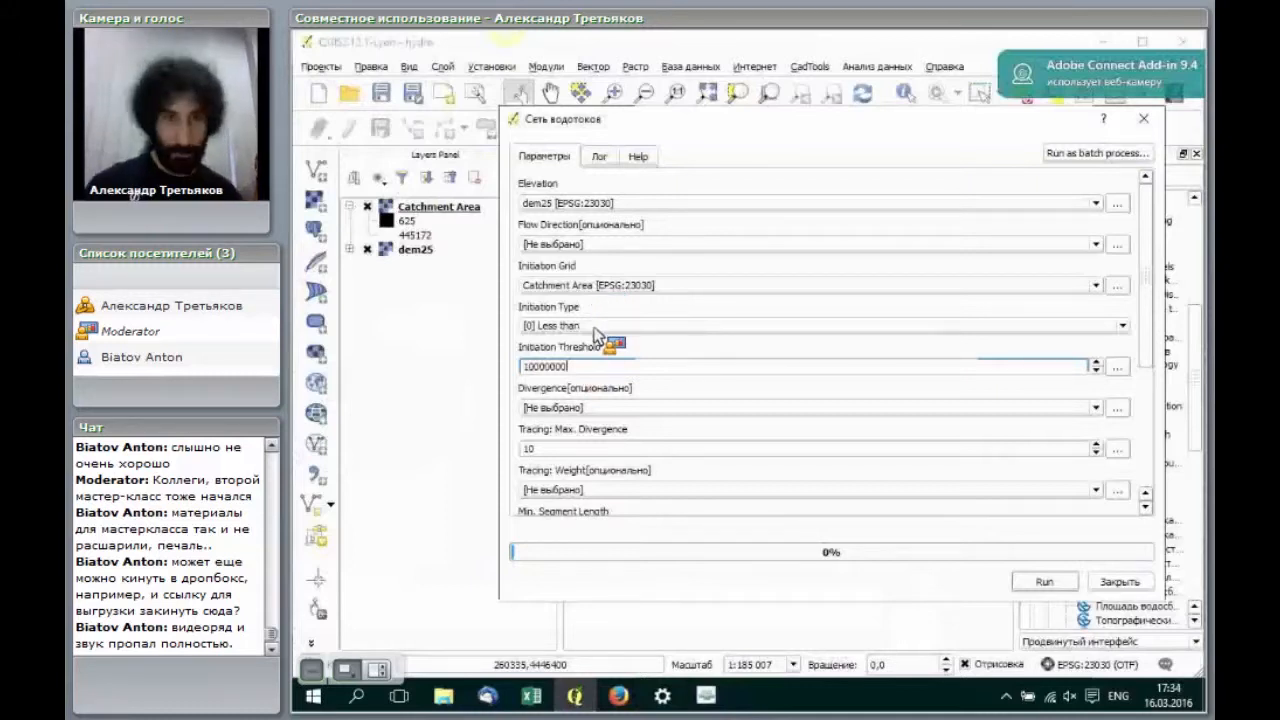
{"action": "left_click", "coordinate": [596, 329]}
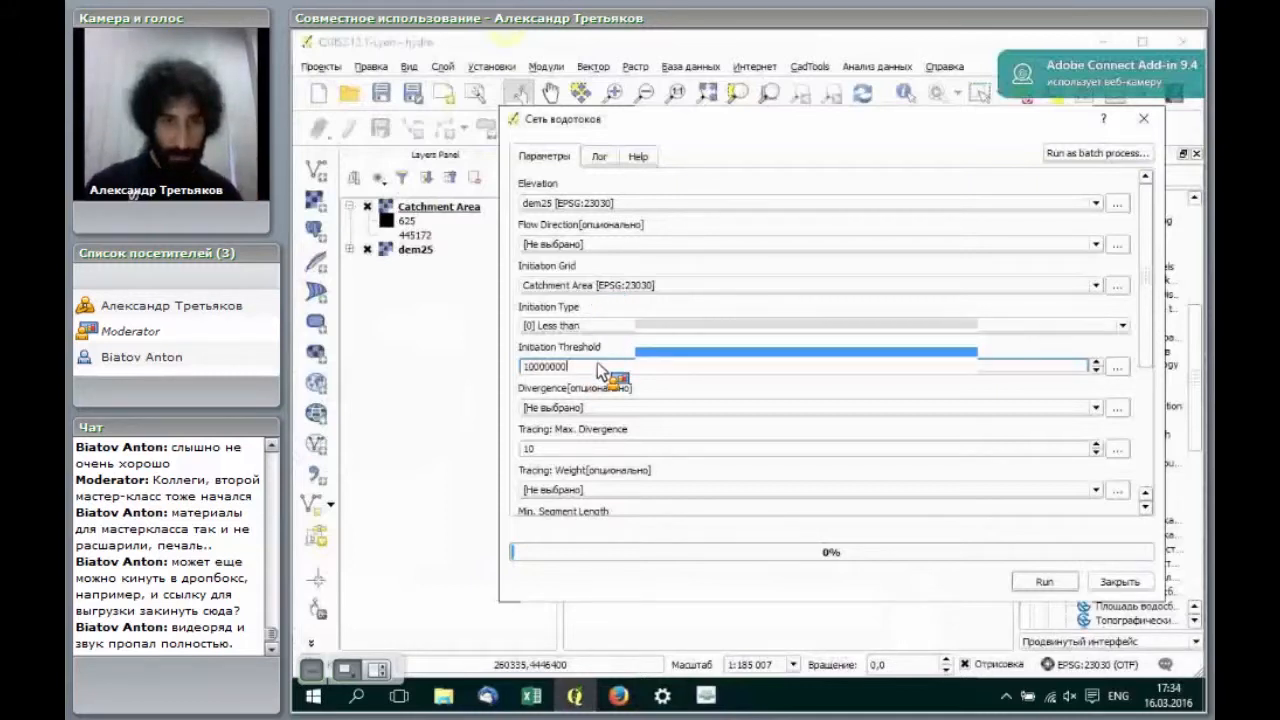
{"action": "left_click", "coordinate": [603, 366]}
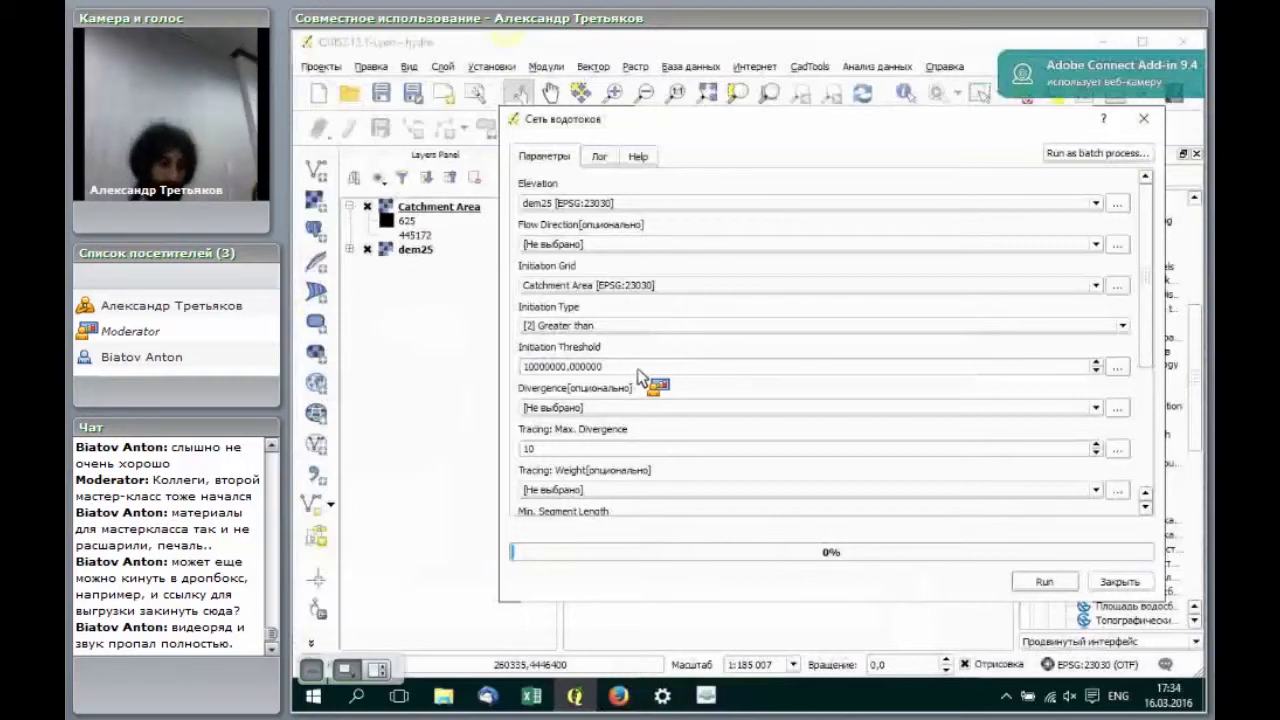
{"action": "left_click", "coordinate": [1050, 585]}
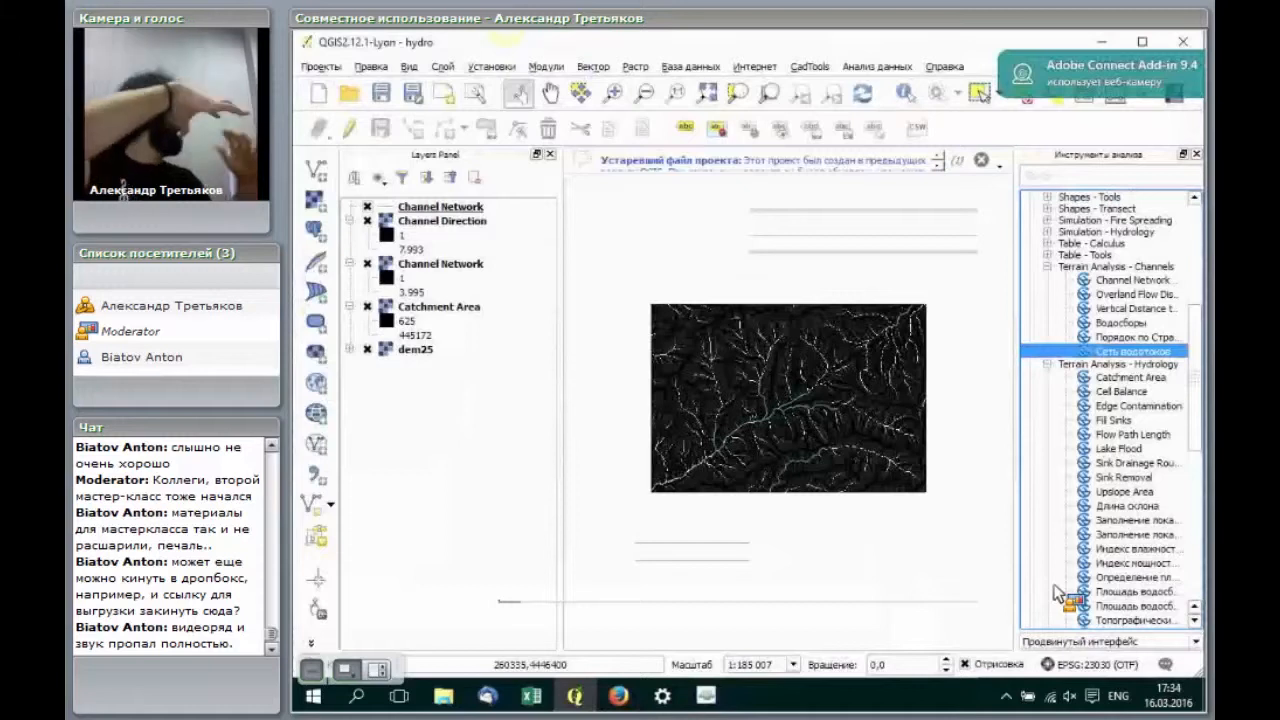
{"action": "left_click_drag", "start_coordinate": [1048, 585], "coordinate": [370, 313]}
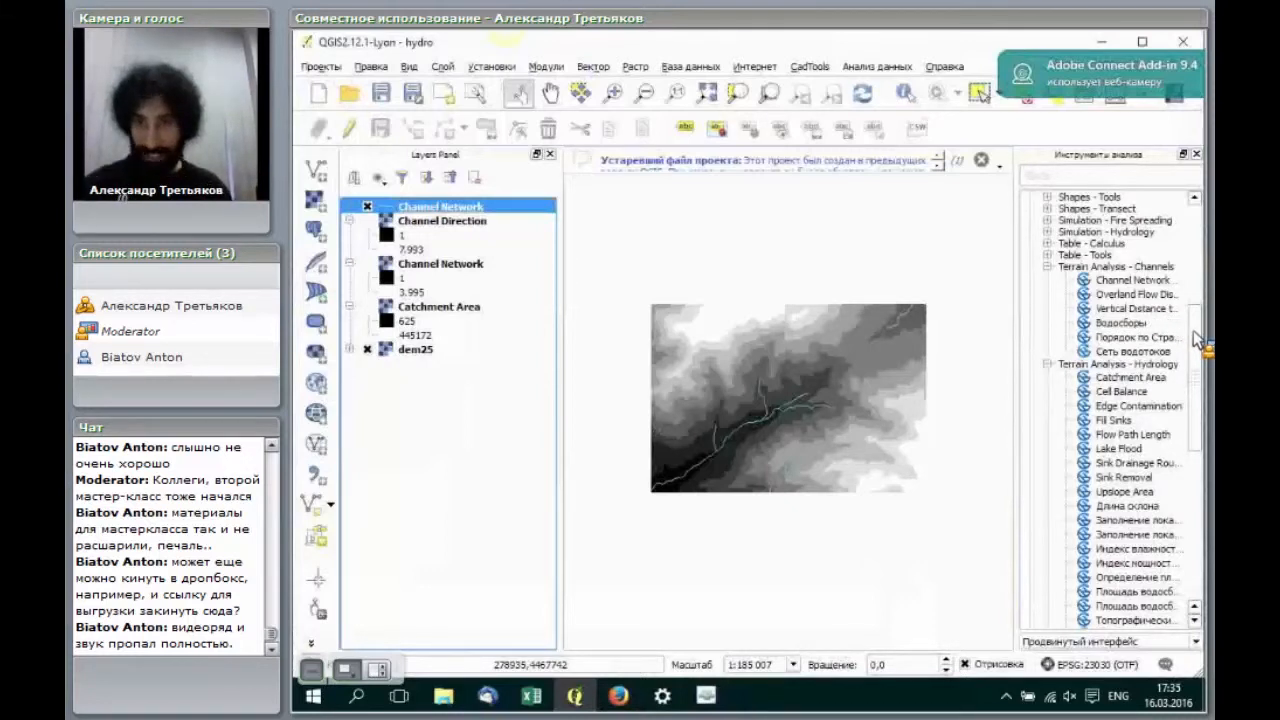
Step: Run the Водосборы (watershed basins) algorithm with dem25 as the elevation layer
{"action": "double_click", "coordinate": [1122, 323]}
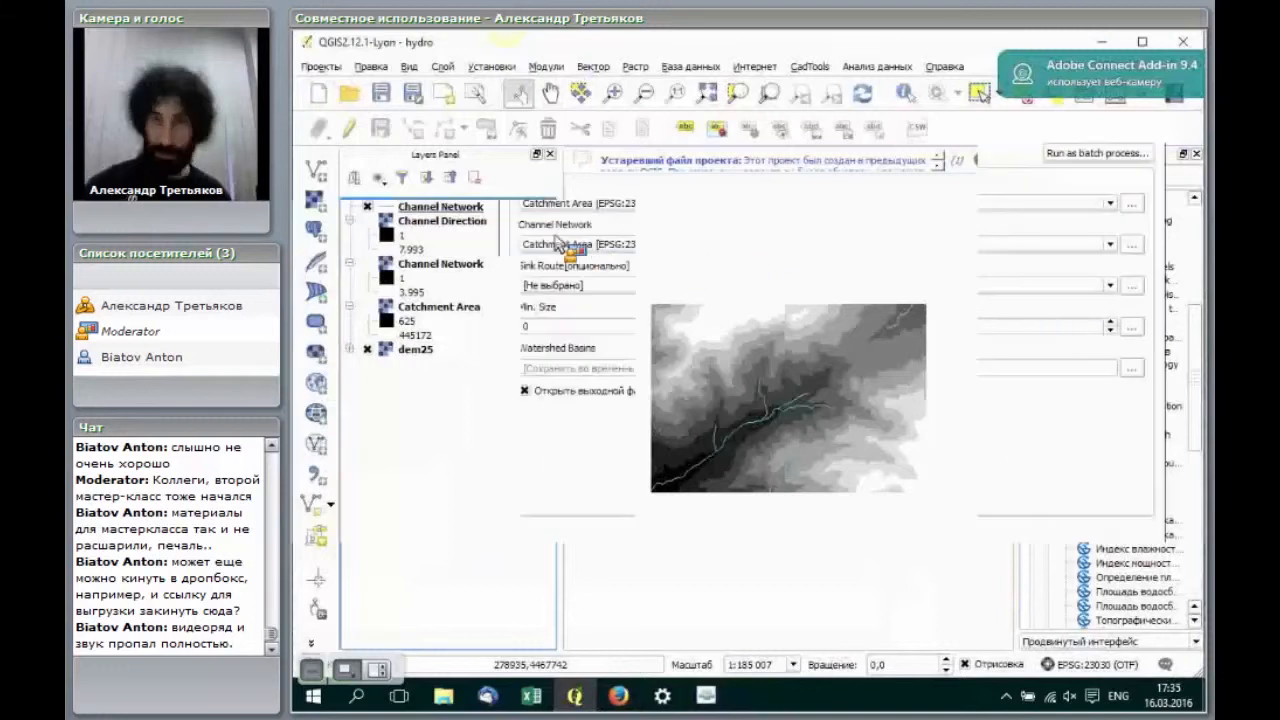
{"action": "left_click_drag", "start_coordinate": [530, 238], "coordinate": [588, 276]}
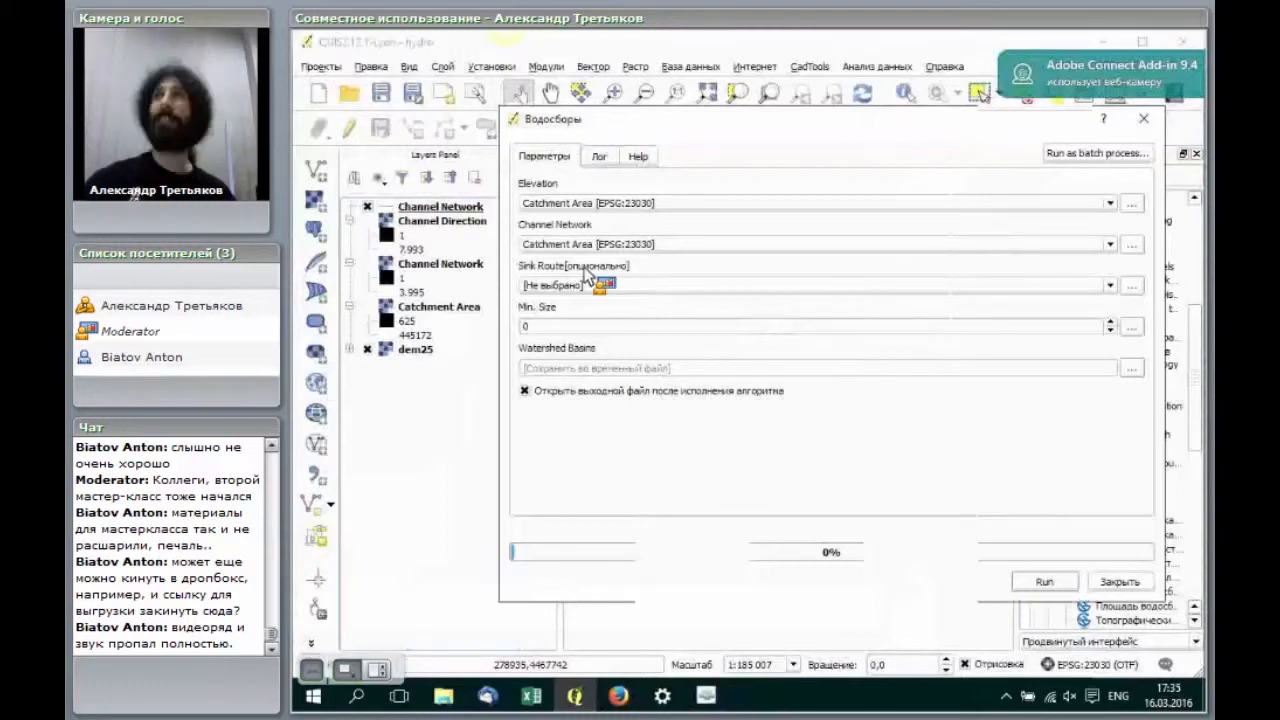
{"action": "left_click_drag", "start_coordinate": [588, 276], "coordinate": [584, 266]}
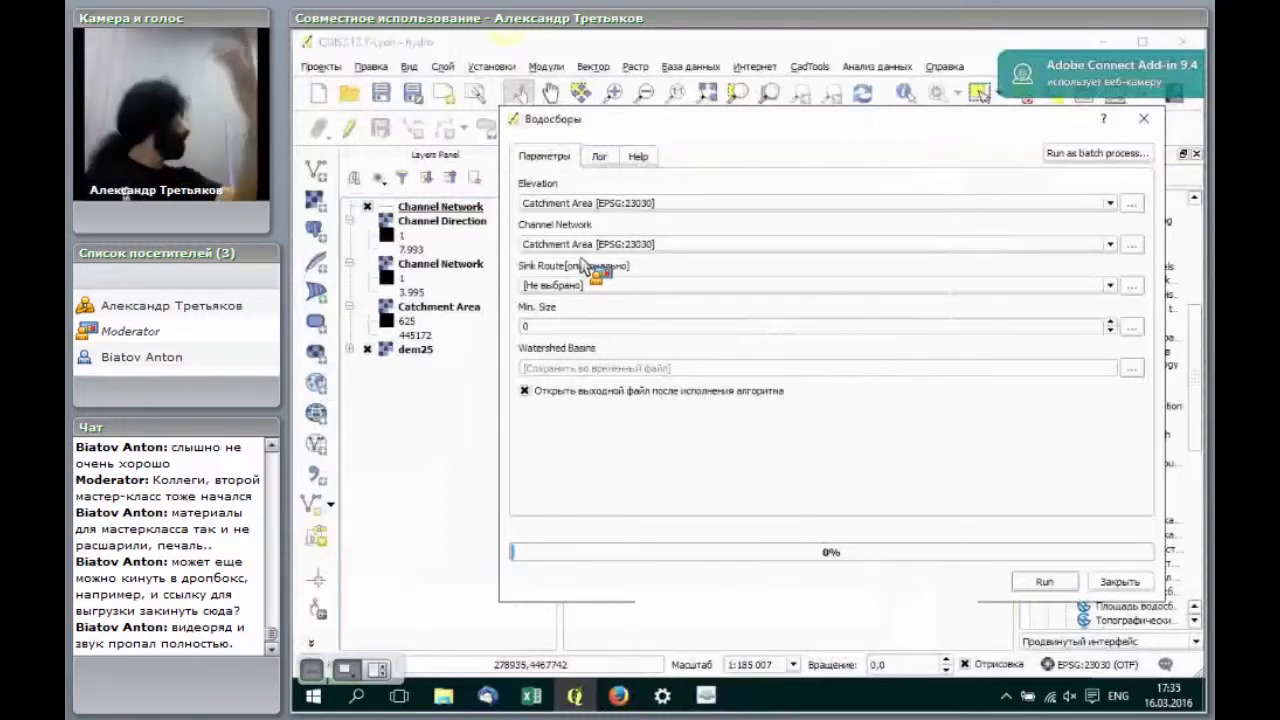
{"action": "left_click", "coordinate": [590, 204]}
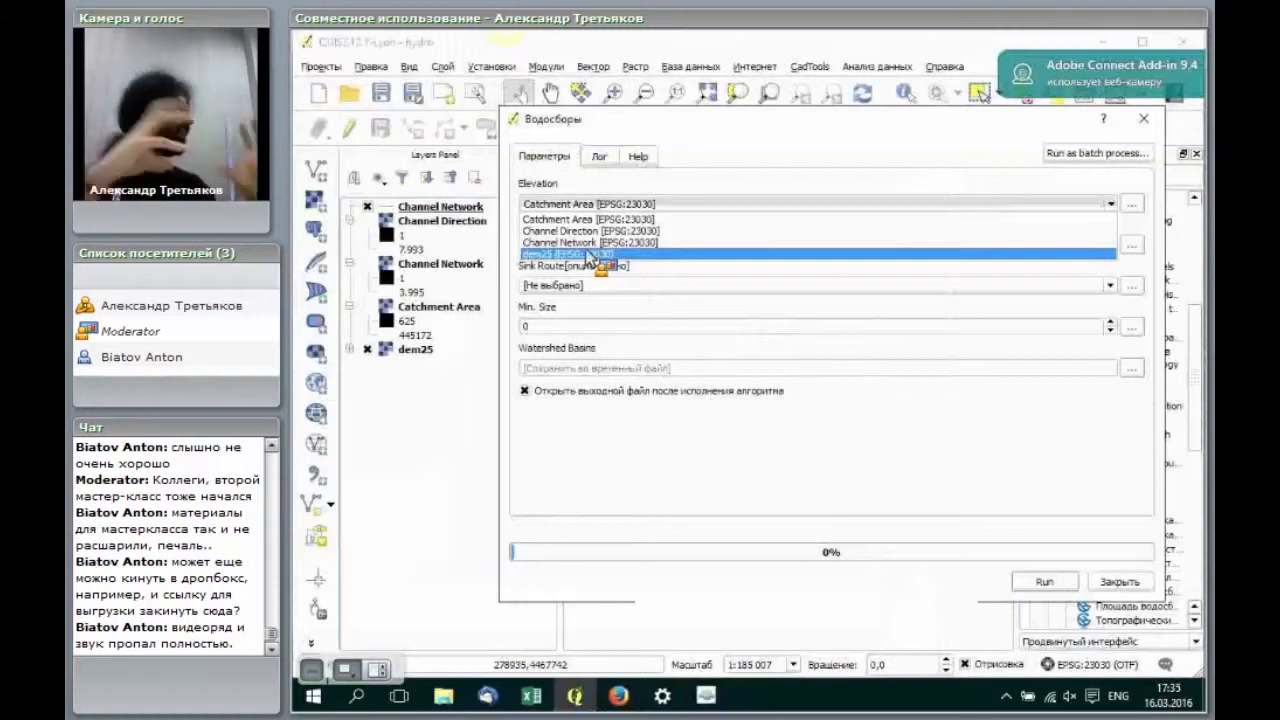
{"action": "left_click", "coordinate": [588, 256]}
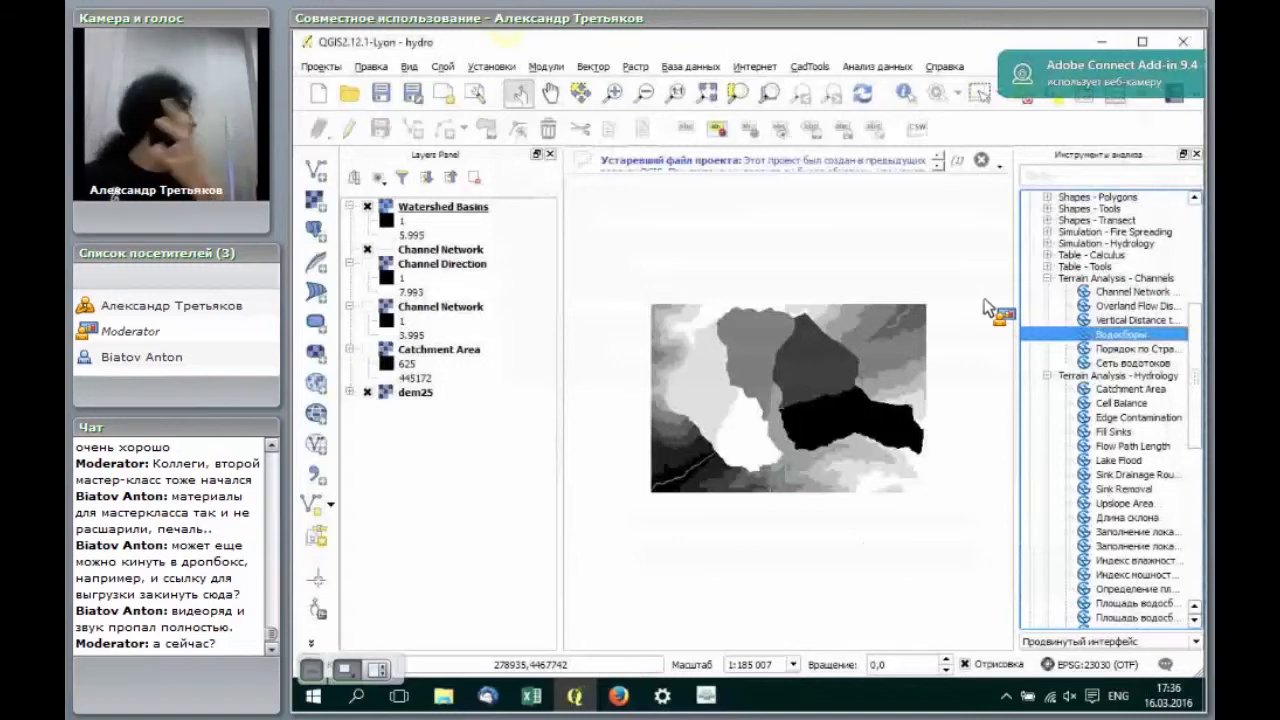
Step: Run Vectorising Grid Classes on the Watershed Basins raster for all classes, with each island as separated polygon, saving to a temporary file
{"action": "left_click", "coordinate": [1047, 279]}
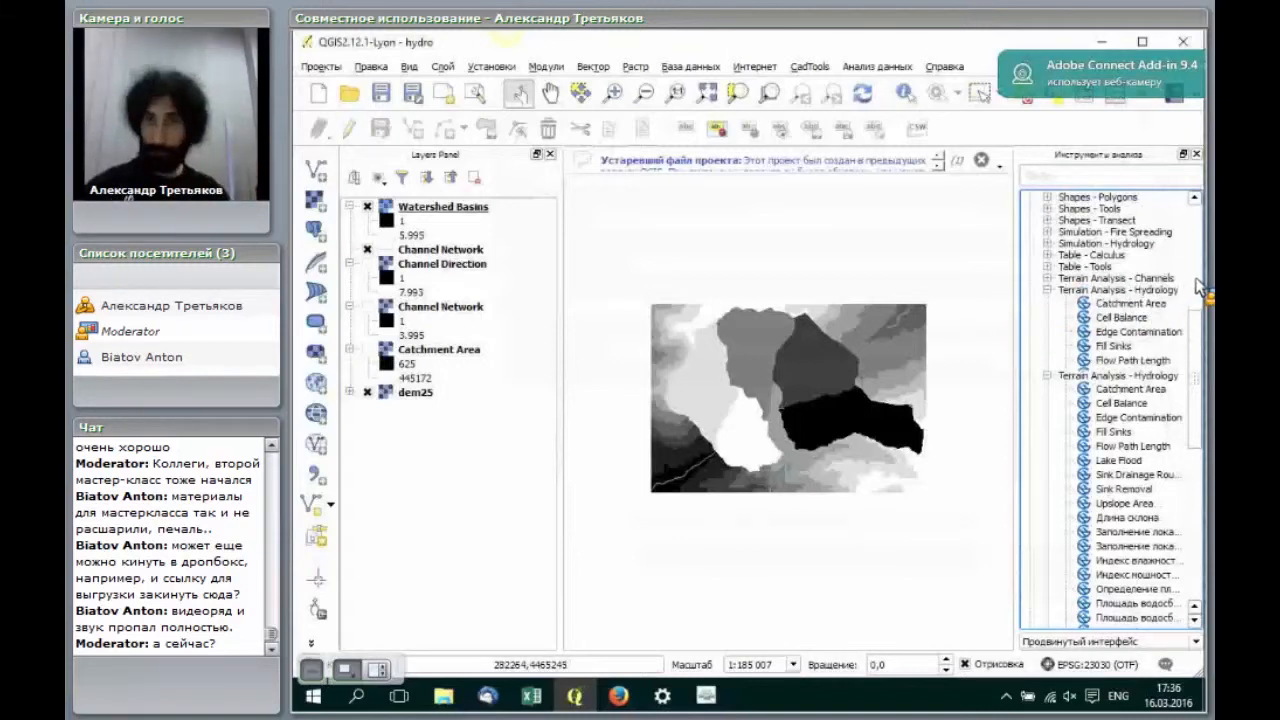
{"action": "scroll", "coordinate": [1201, 285], "scroll_direction": "up", "scroll_amount": 5}
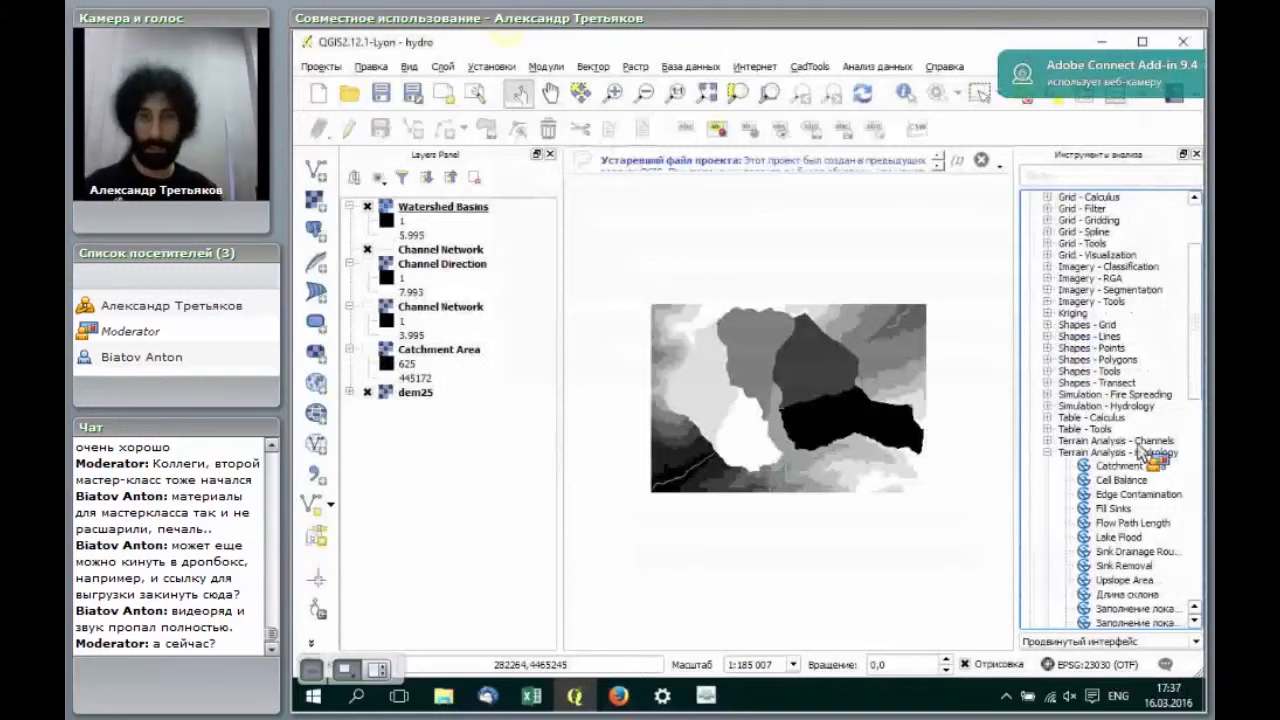
{"action": "left_click", "coordinate": [1047, 325]}
{"action": "left_click_drag", "start_coordinate": [1125, 455], "coordinate": [589, 440]}
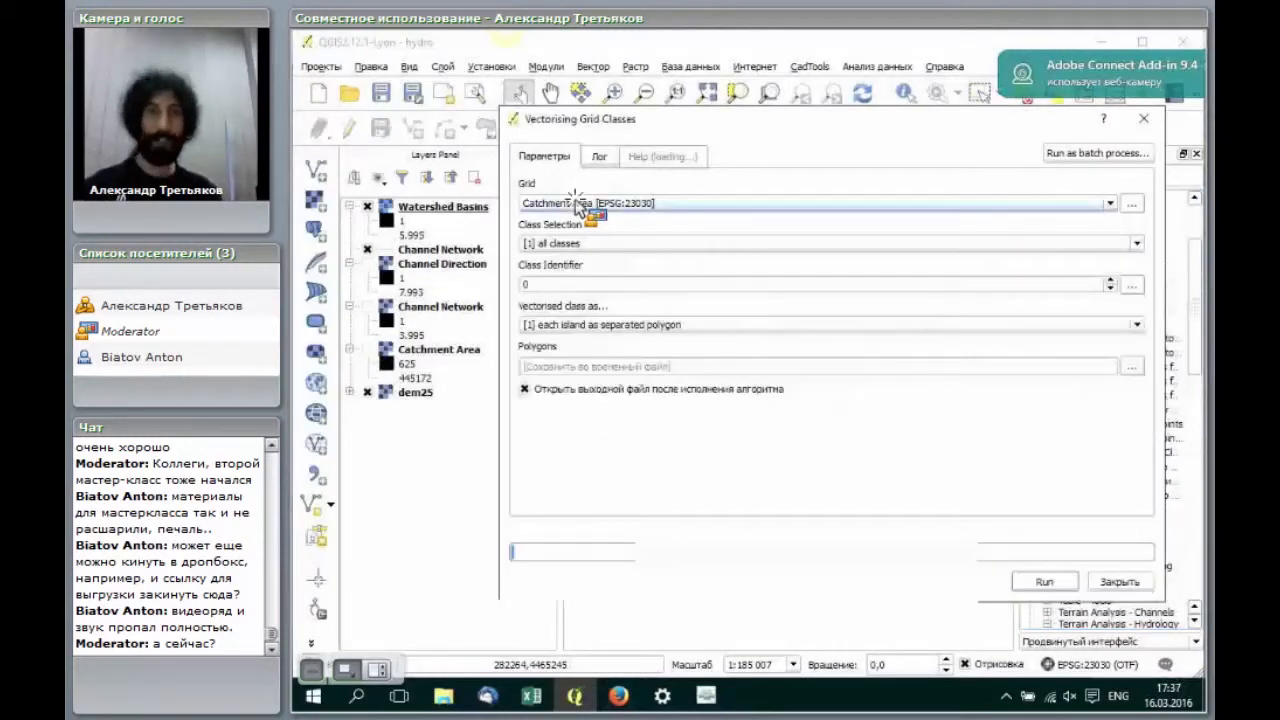
{"action": "left_click", "coordinate": [580, 232]}
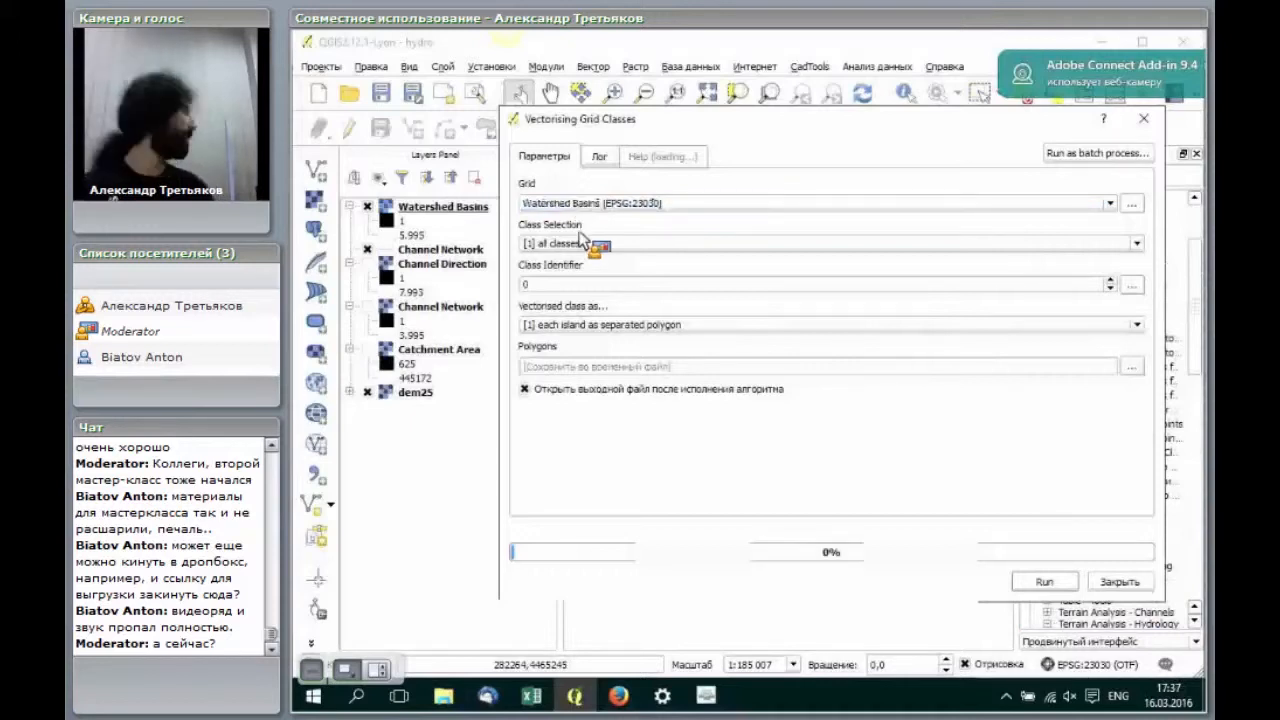
{"action": "left_click", "coordinate": [585, 246]}
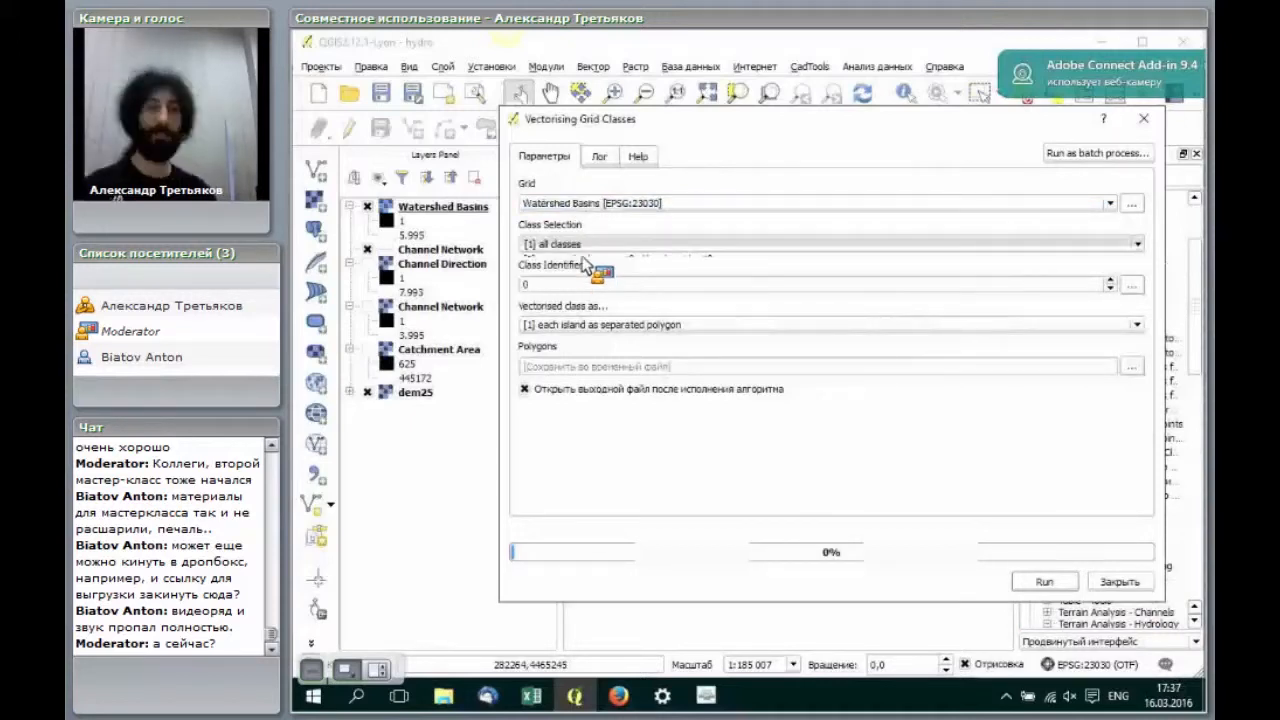
{"action": "left_click", "coordinate": [586, 272]}
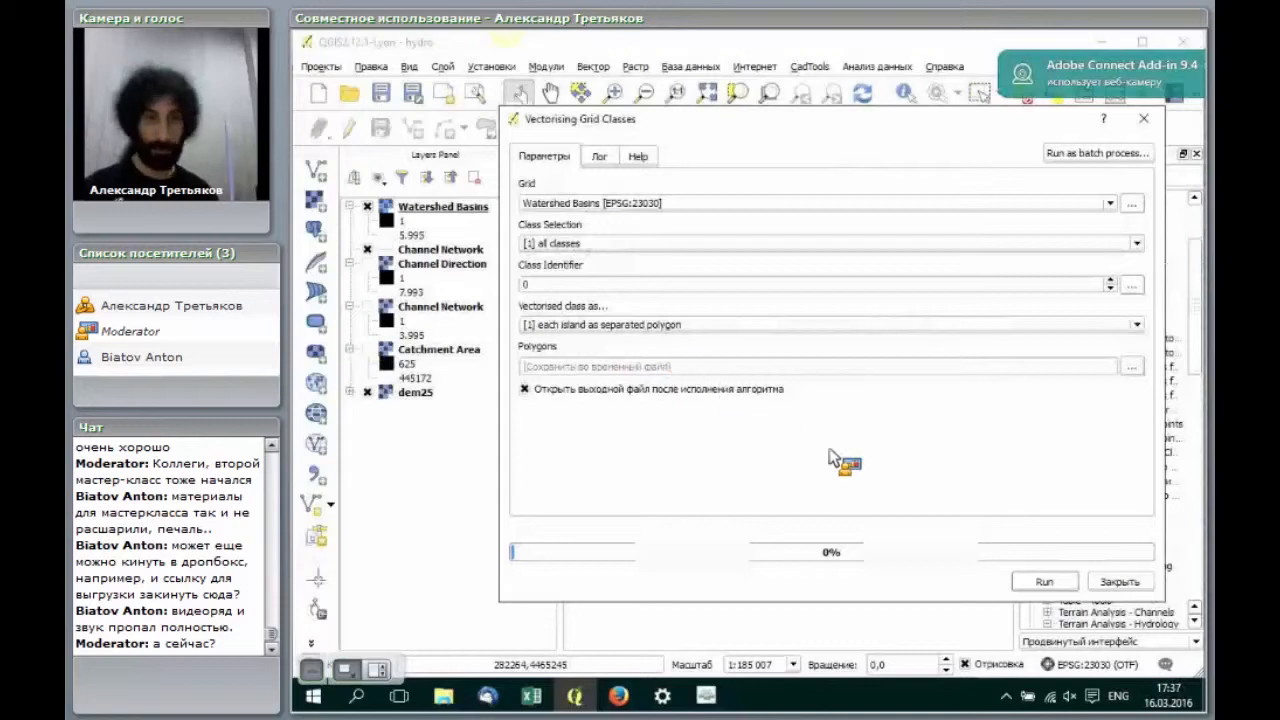
{"action": "left_click", "coordinate": [1045, 582]}
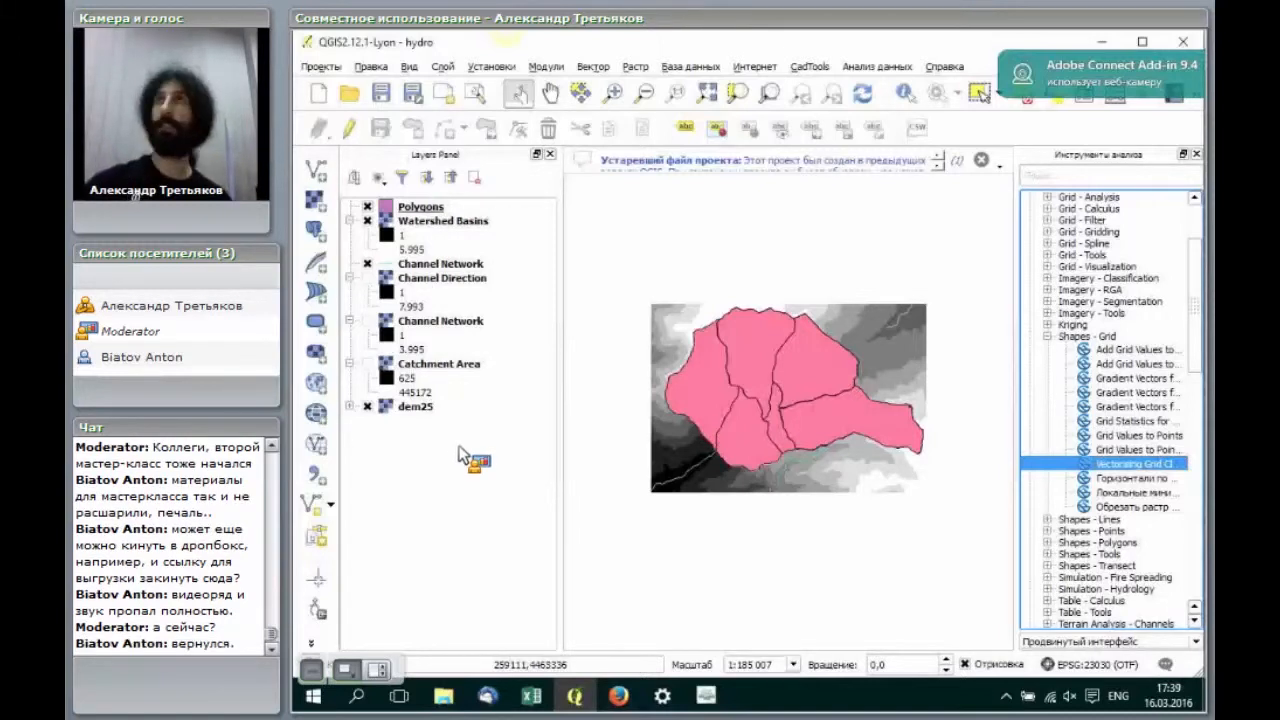
Step: Select all layers from Polygons through Catchment Area, leaving dem25 out of the selection
{"action": "left_click", "coordinate": [421, 207]}
{"action": "left_click", "coordinate": [425, 364], "text": "shift"}
{"action": "right_click", "coordinate": [408, 363]}
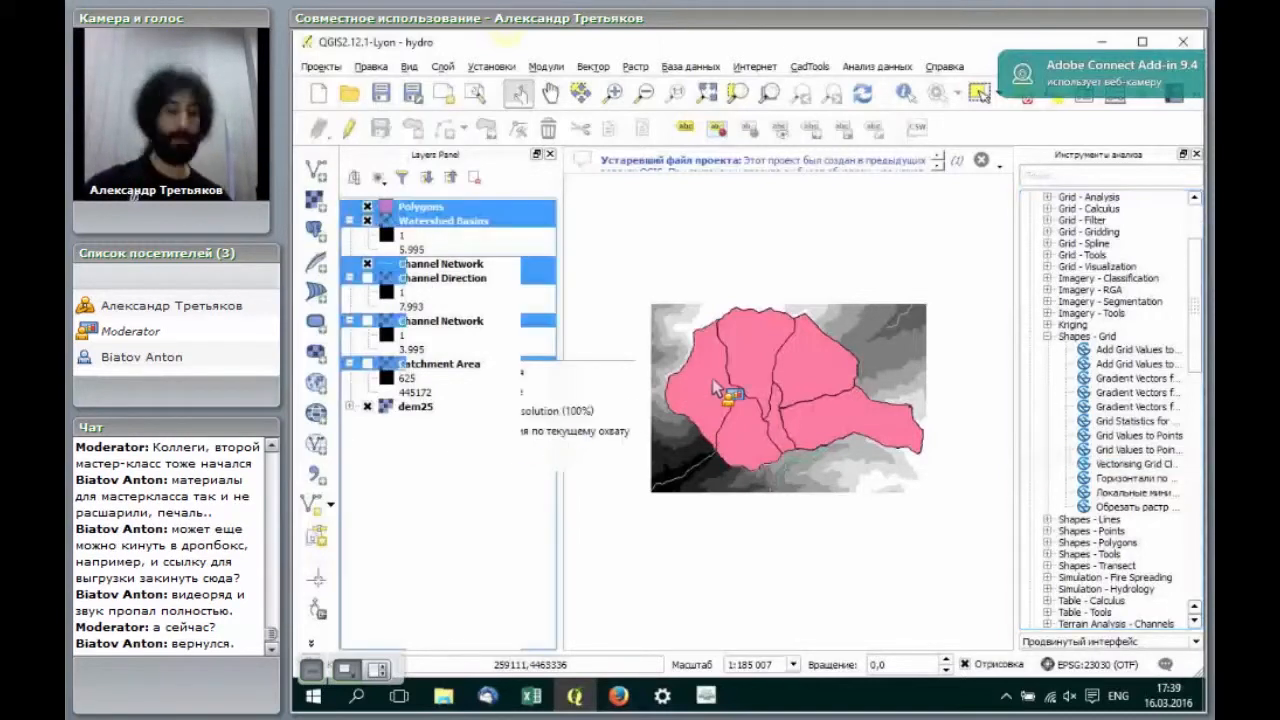
{"action": "left_click_drag", "start_coordinate": [712, 380], "coordinate": [887, 82]}
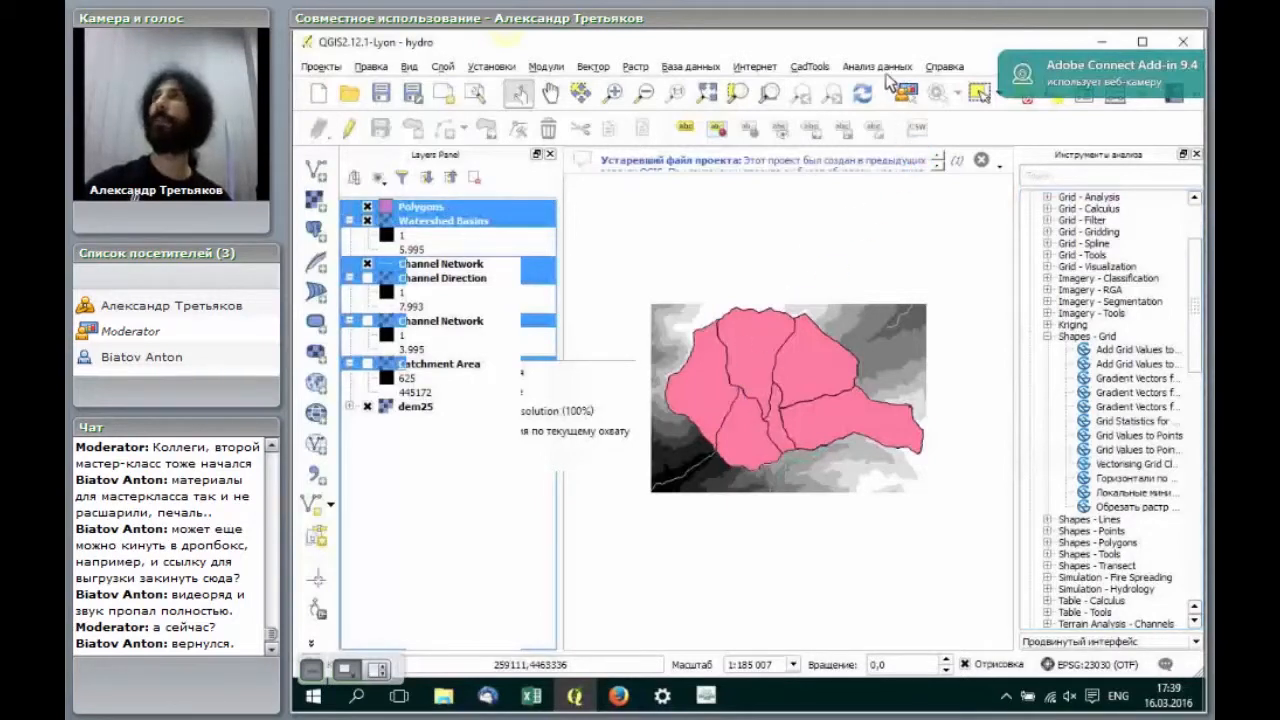
Step: Open the processing model editor and add a required raster layer input named DEM
{"action": "left_click", "coordinate": [884, 68]}
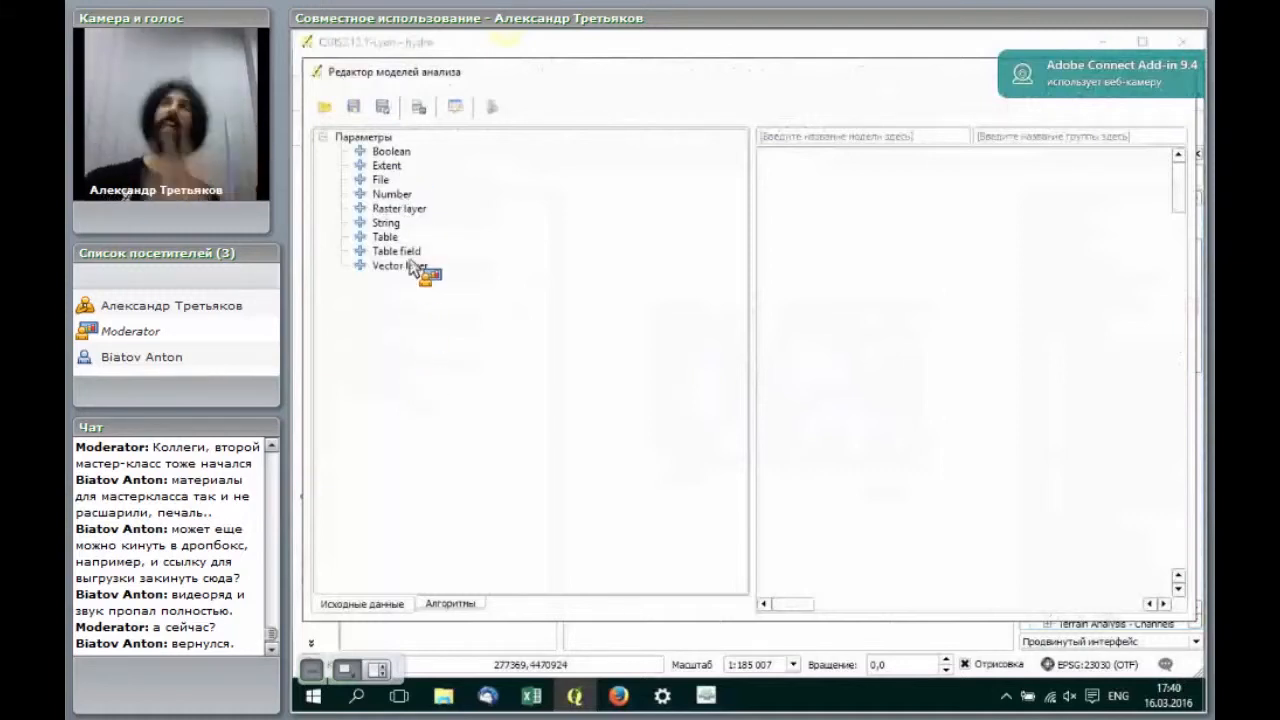
{"action": "left_click", "coordinate": [399, 208]}
{"action": "left_click_drag", "start_coordinate": [400, 238], "coordinate": [790, 310]}
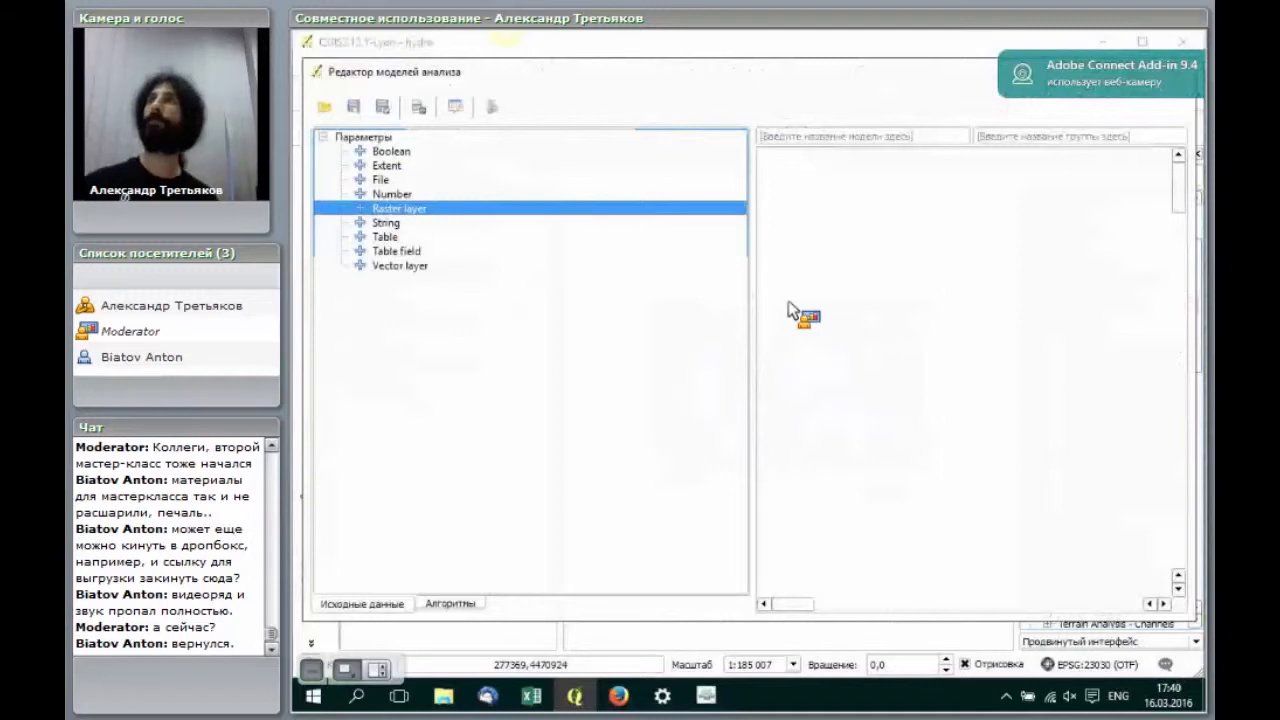
{"action": "left_click_drag", "start_coordinate": [789, 311], "coordinate": [790, 311]}
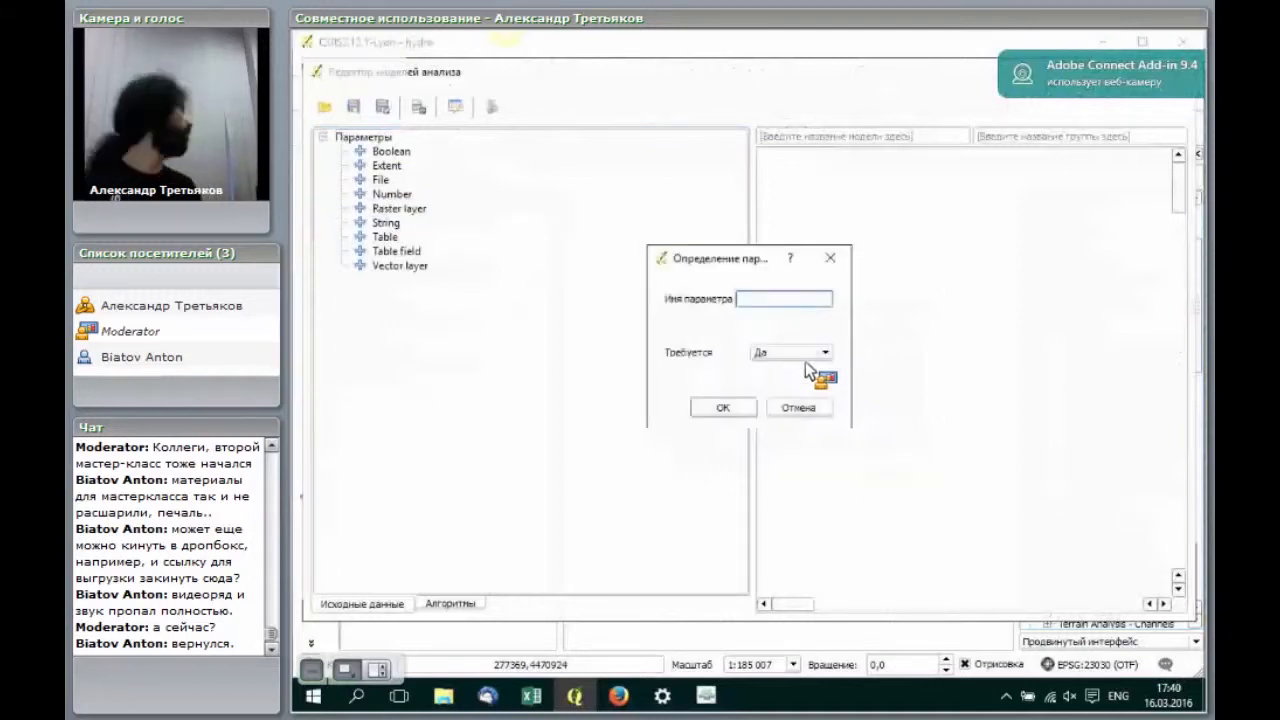
{"action": "type", "text": "DEM"}
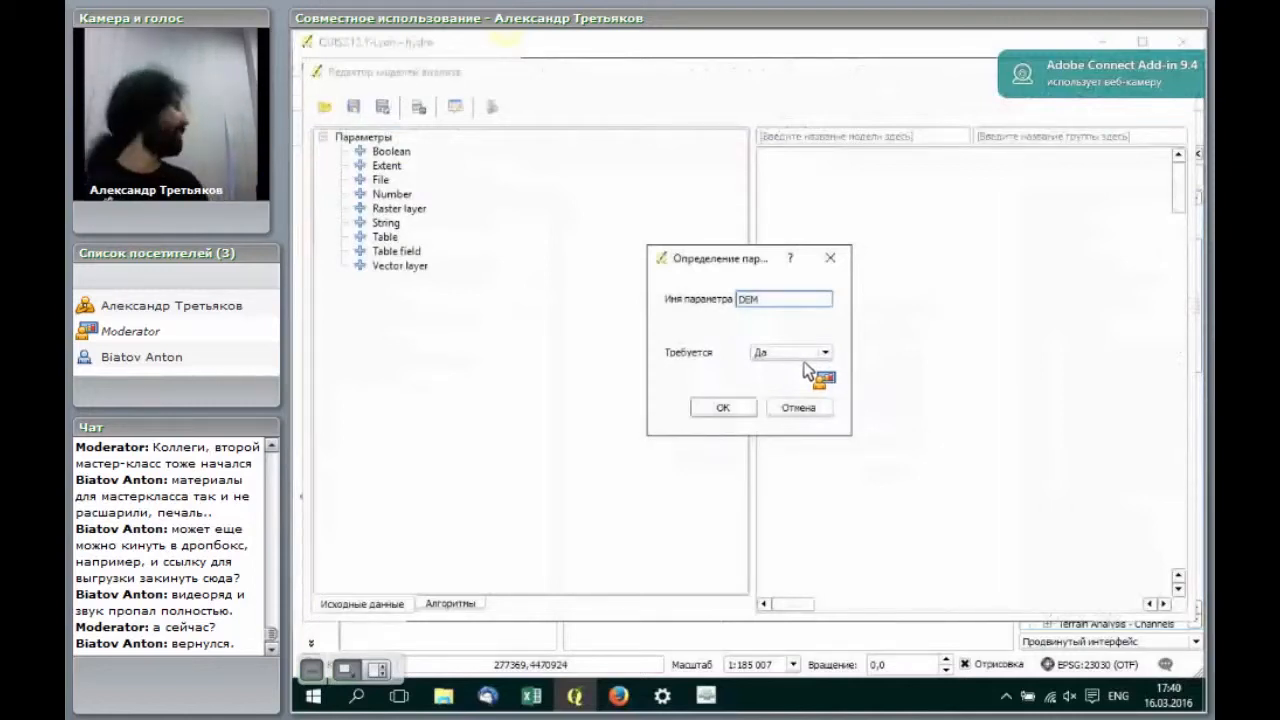
{"action": "left_click", "coordinate": [727, 406]}
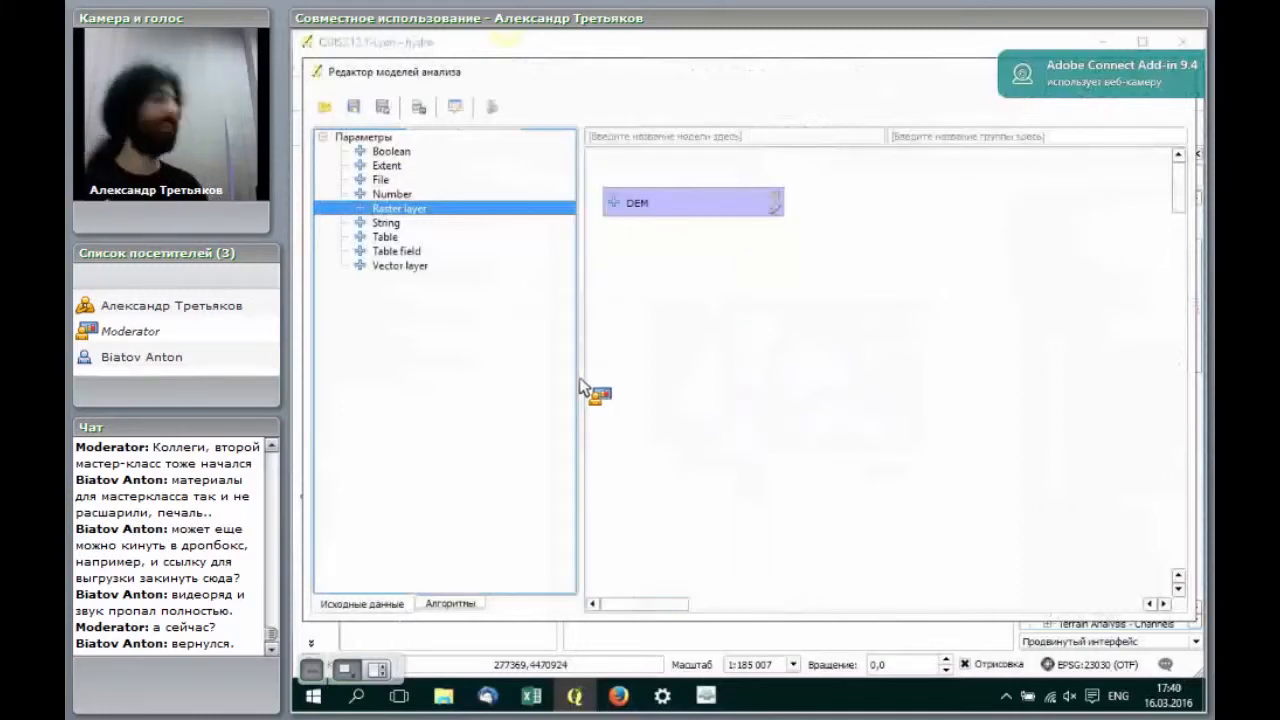
Step: Add a number input named Channel Threshold with minimum value 0 and default value 1000000
{"action": "left_click", "coordinate": [385, 180]}
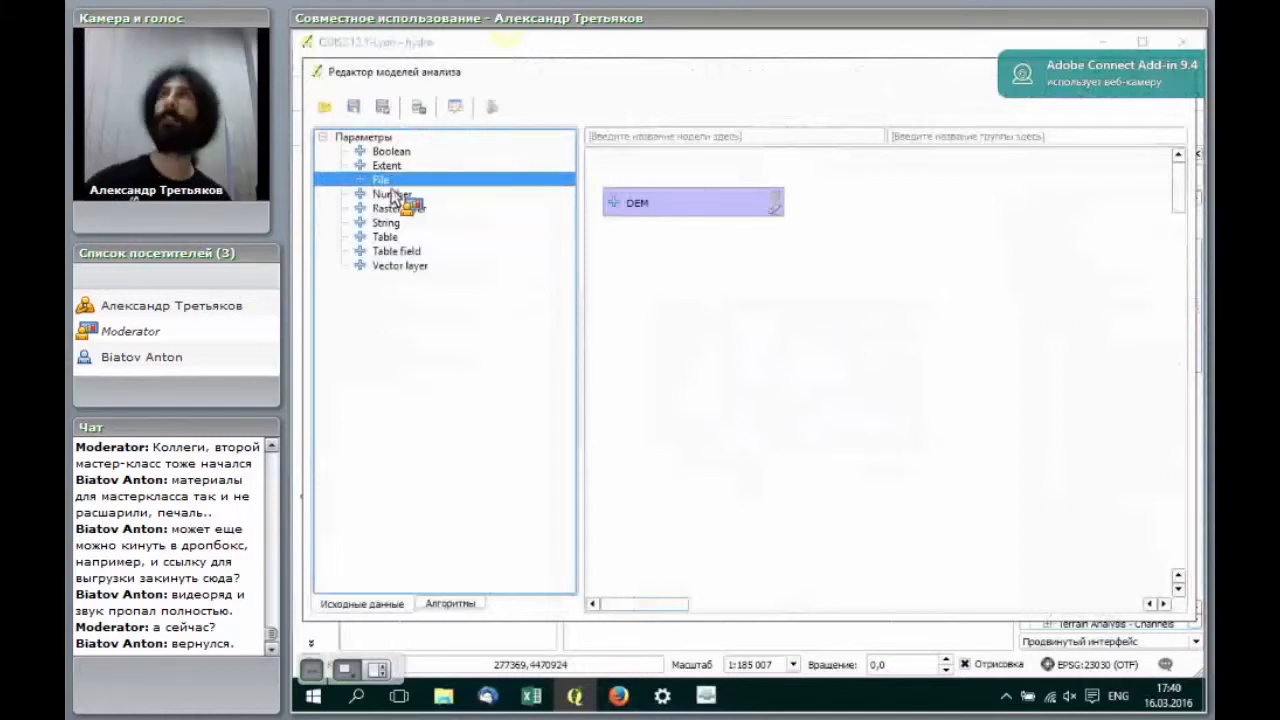
{"action": "left_click_drag", "start_coordinate": [391, 195], "coordinate": [752, 280]}
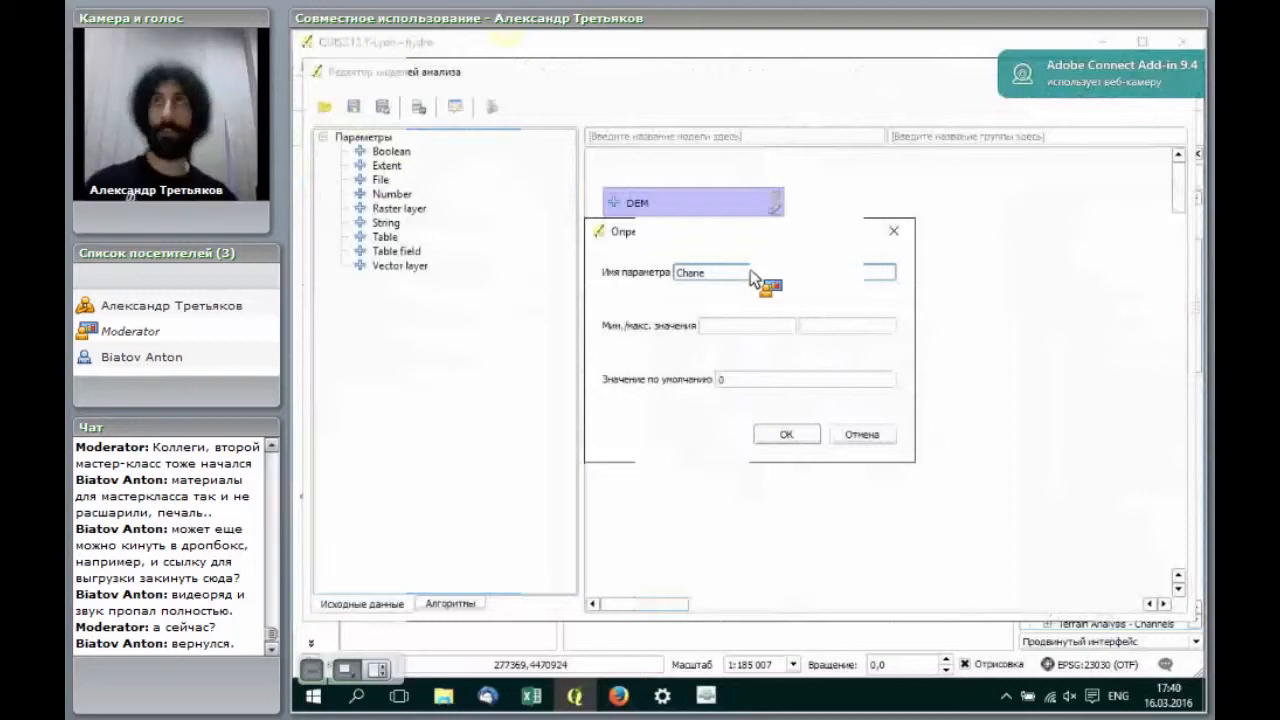
{"action": "key", "text": "BackSpace"}
{"action": "type", "text": "n"}
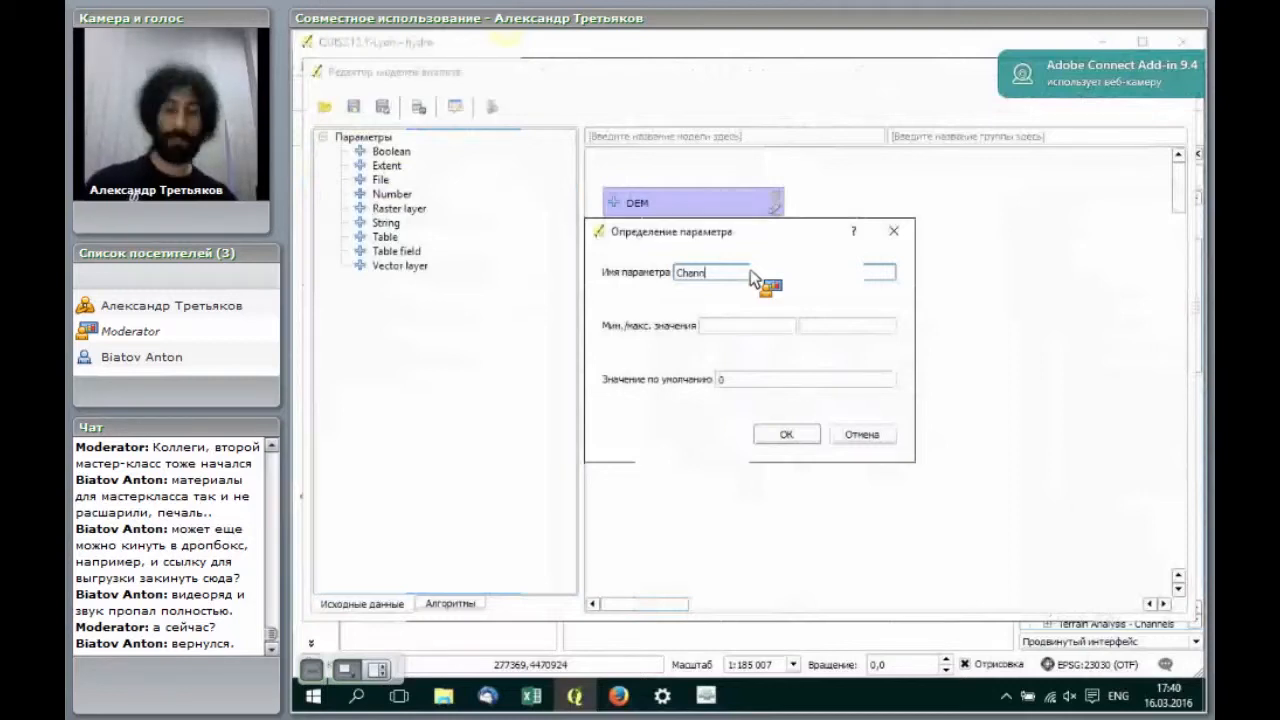
{"action": "type", "text": "el Thres"}
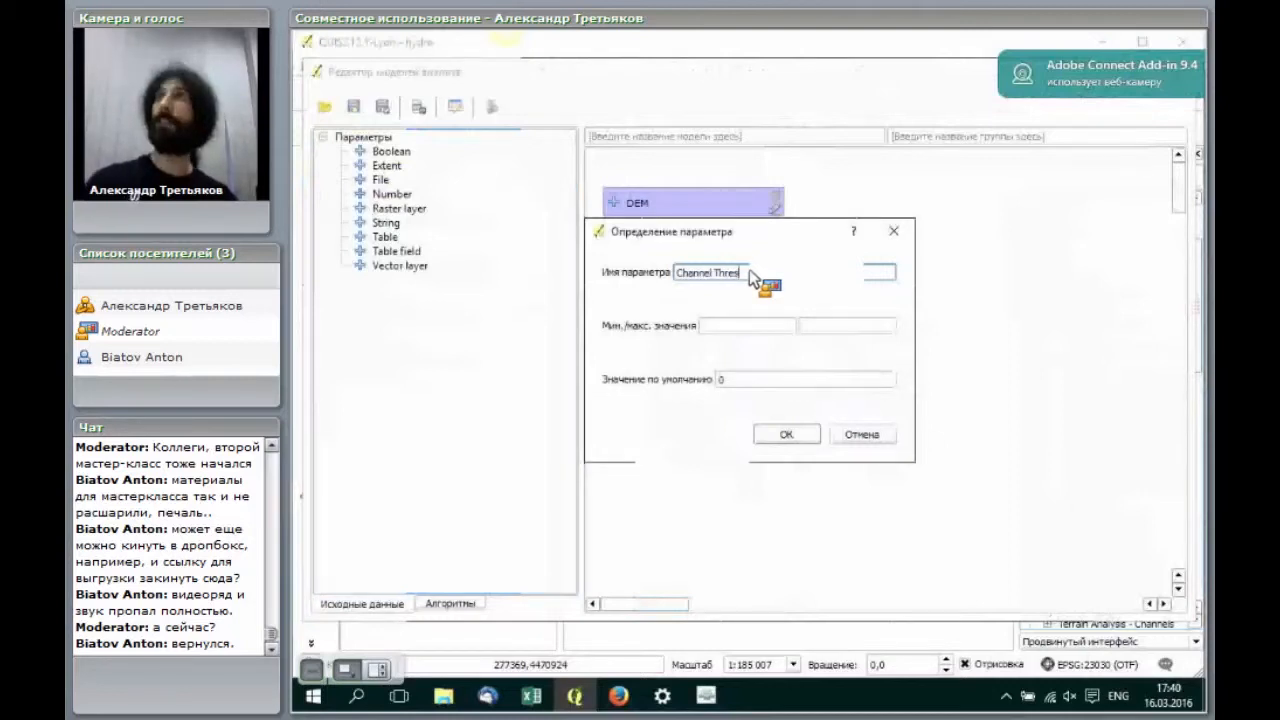
{"action": "type", "text": "ho"}
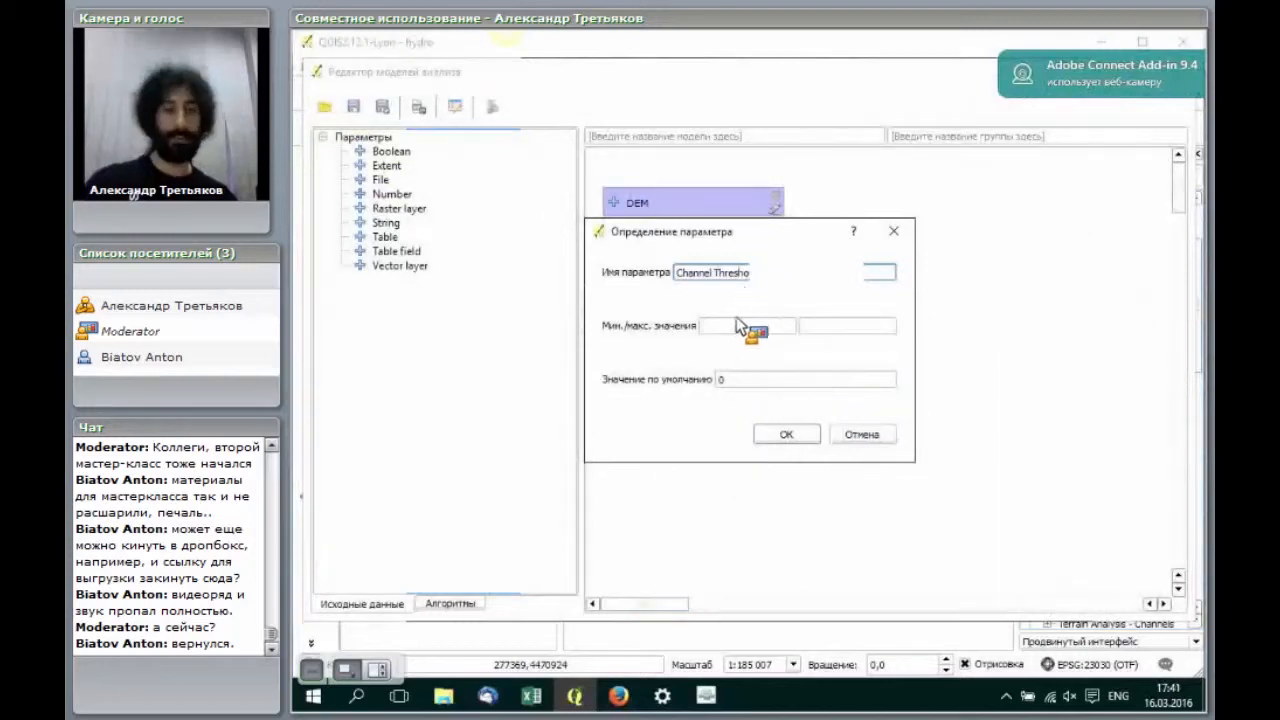
{"action": "type", "text": "ld"}
{"action": "left_click", "coordinate": [737, 330]}
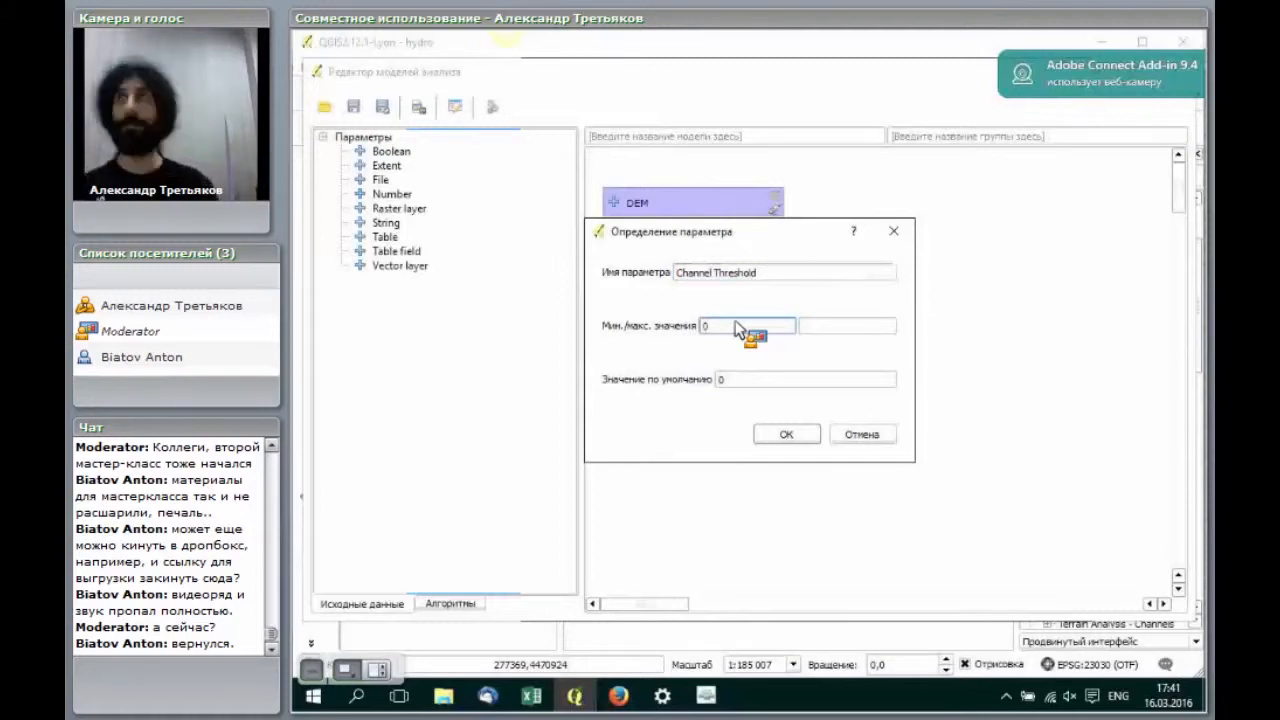
{"action": "left_click", "coordinate": [757, 378]}
{"action": "key", "text": "BackSpace"}
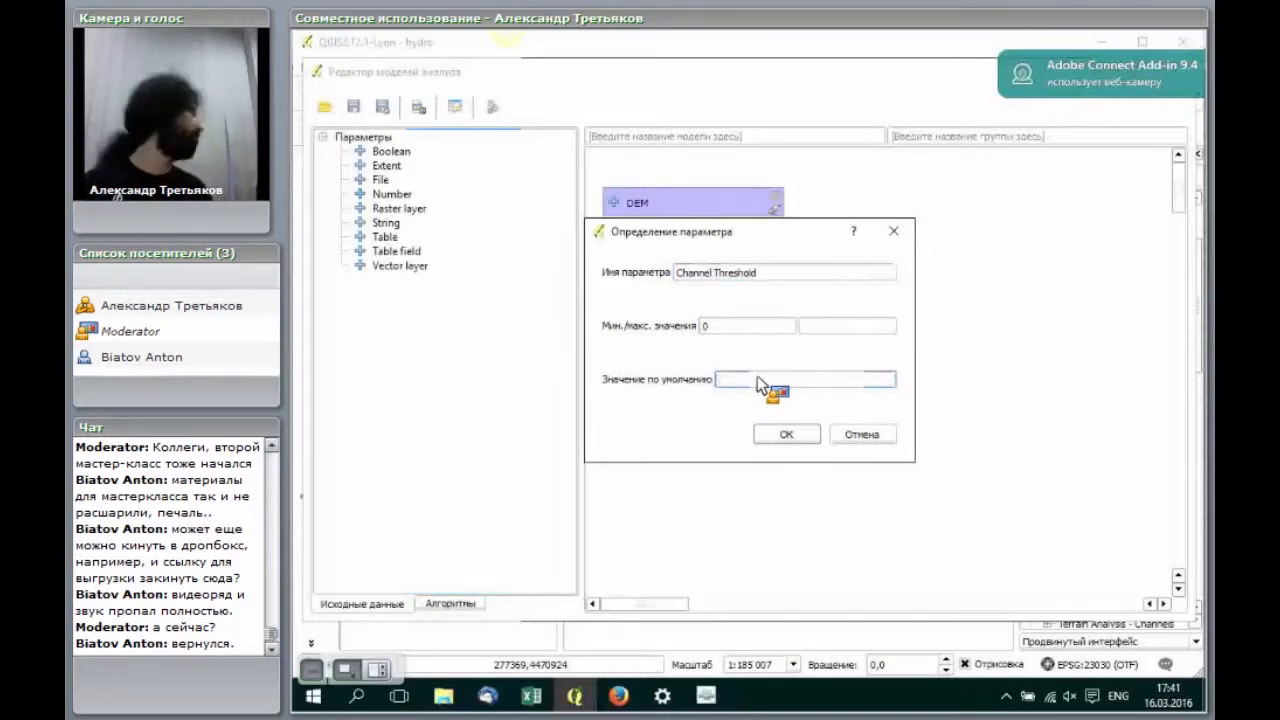
{"action": "type", "text": "000000"}
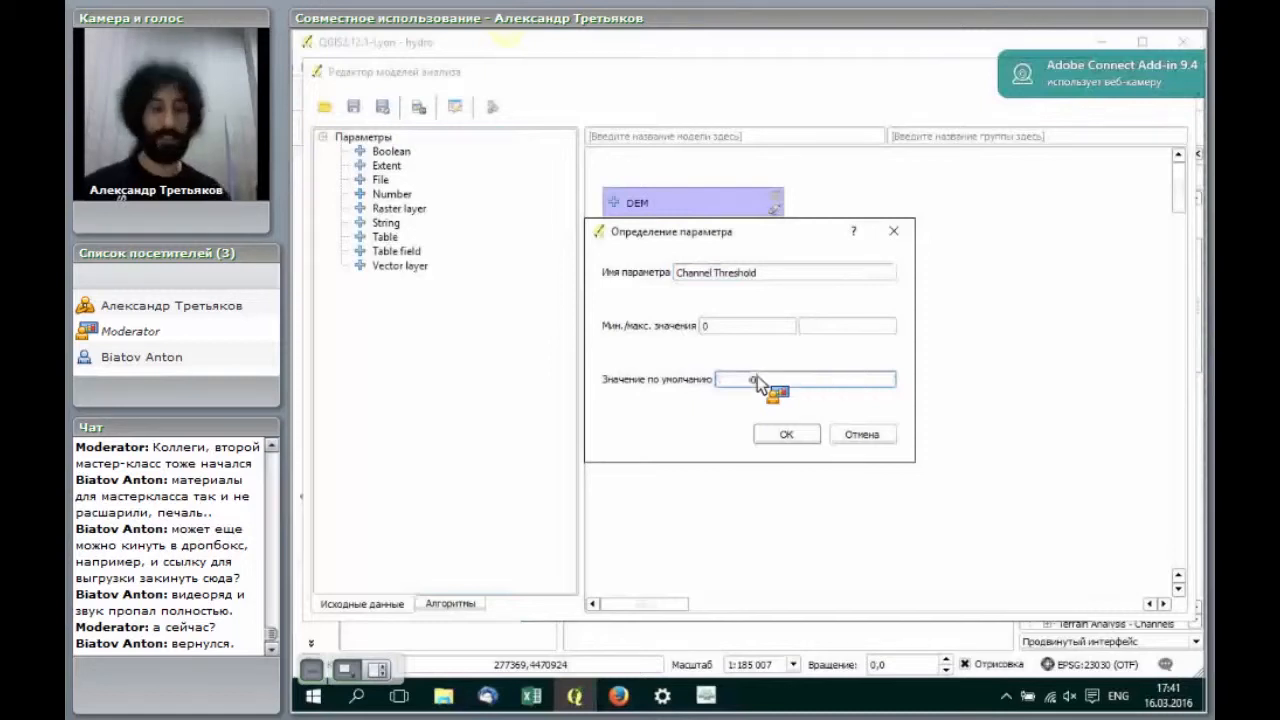
{"action": "type", "text": "1000000"}
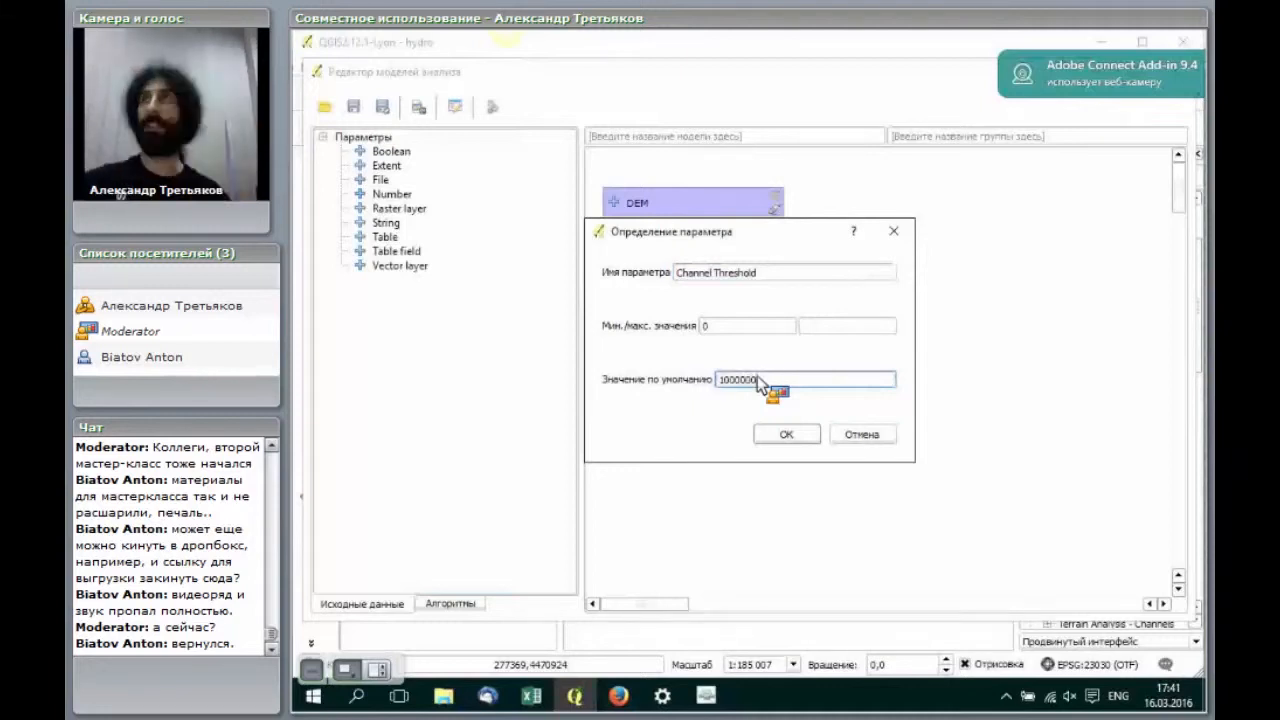
{"action": "left_click", "coordinate": [789, 435]}
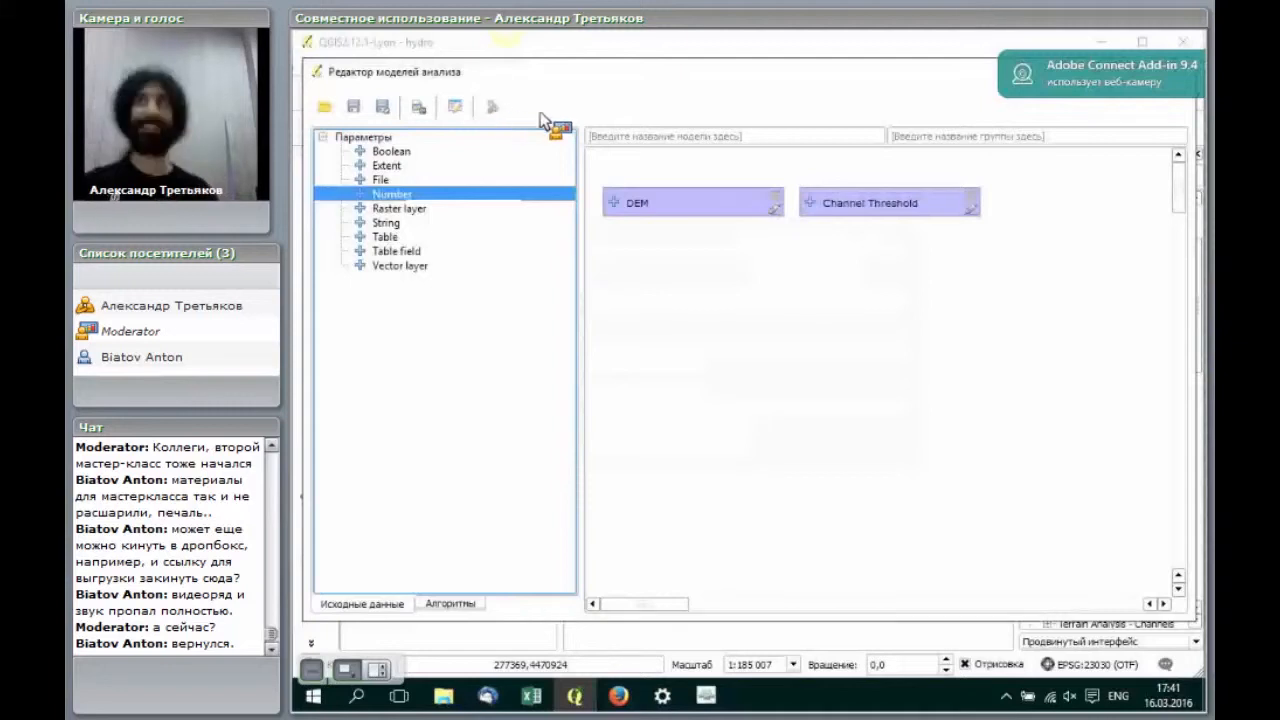
Step: Name the model Basins from DEM and assign it to the group Example
{"action": "left_click", "coordinate": [712, 138]}
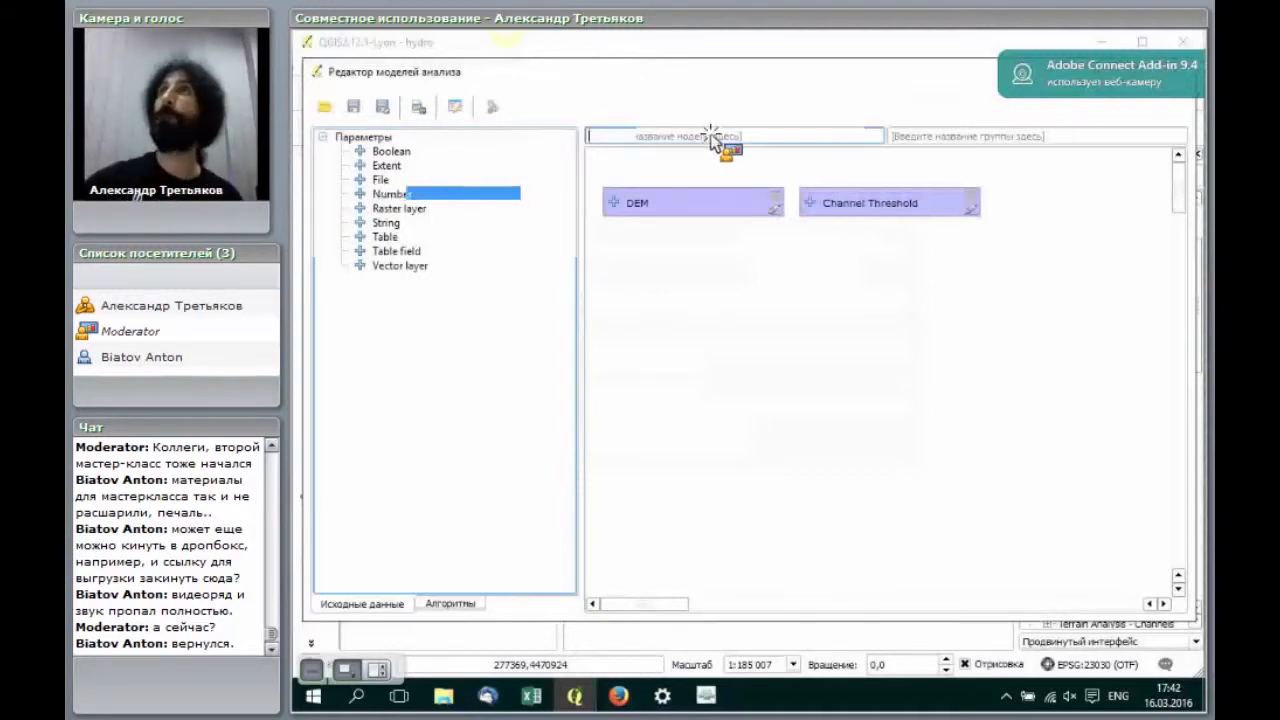
{"action": "type", "text": "Basins"}
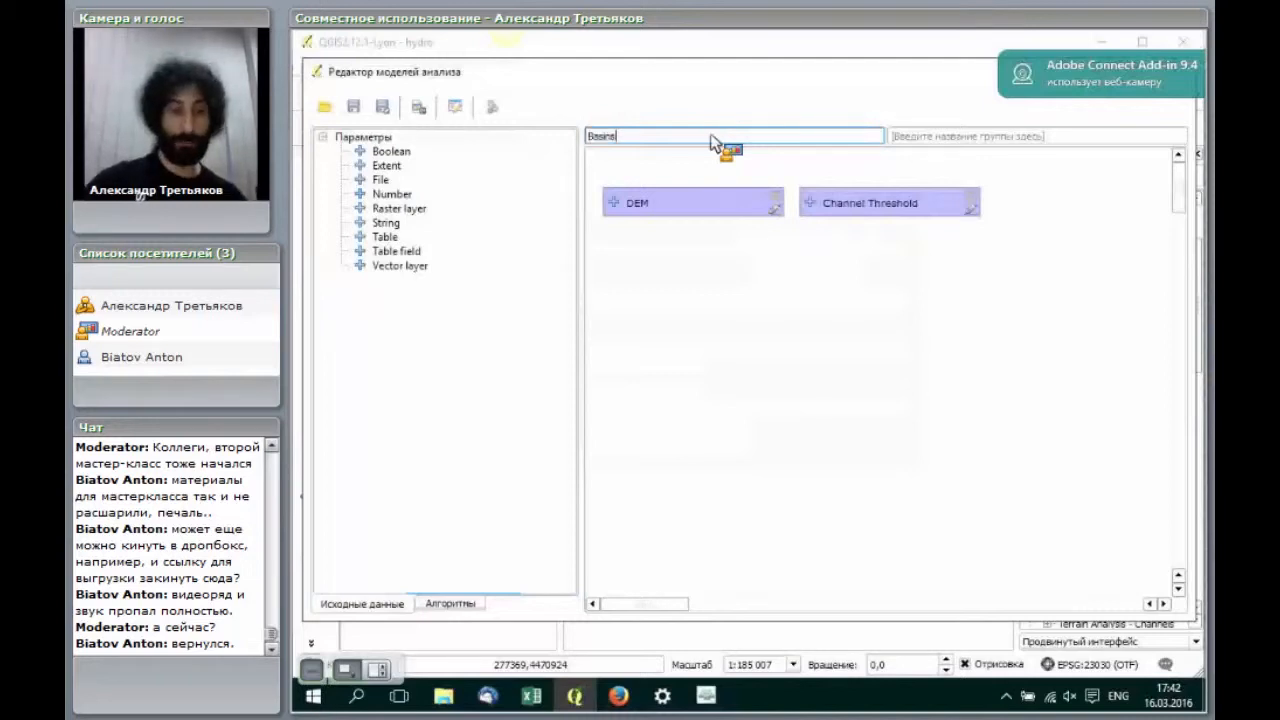
{"action": "type", "text": " from DEM"}
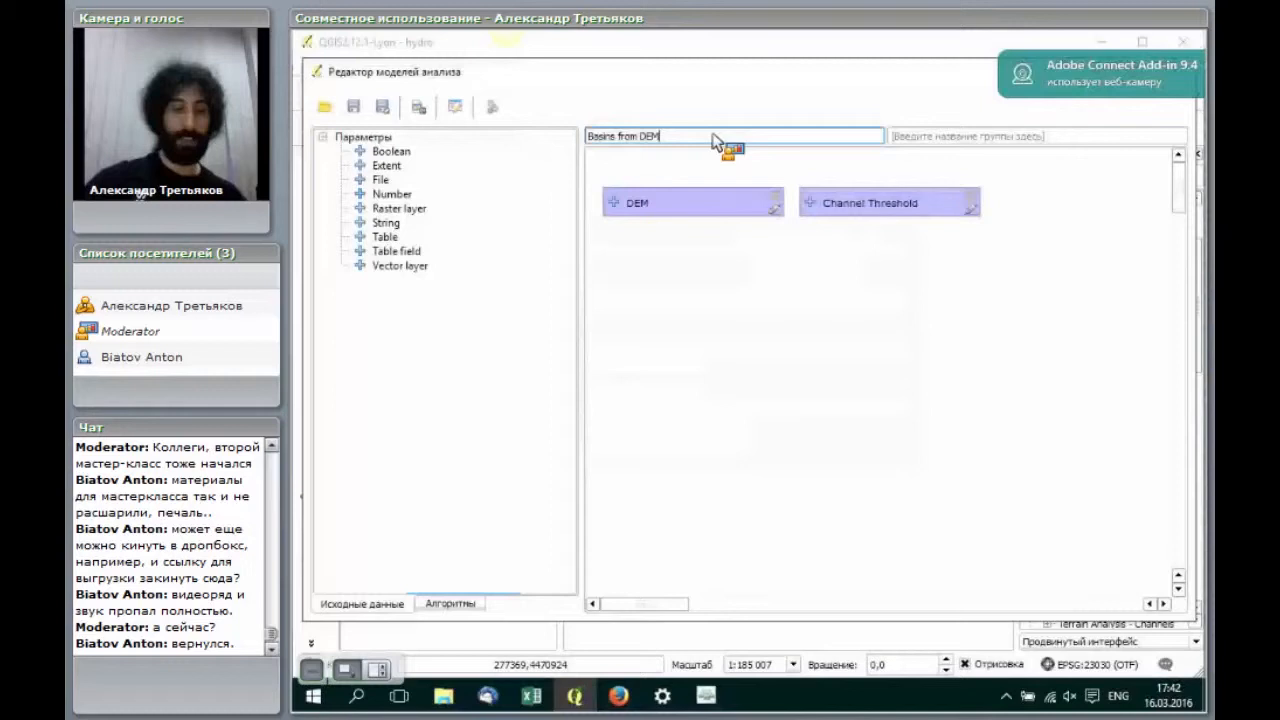
{"action": "left_click", "coordinate": [935, 136]}
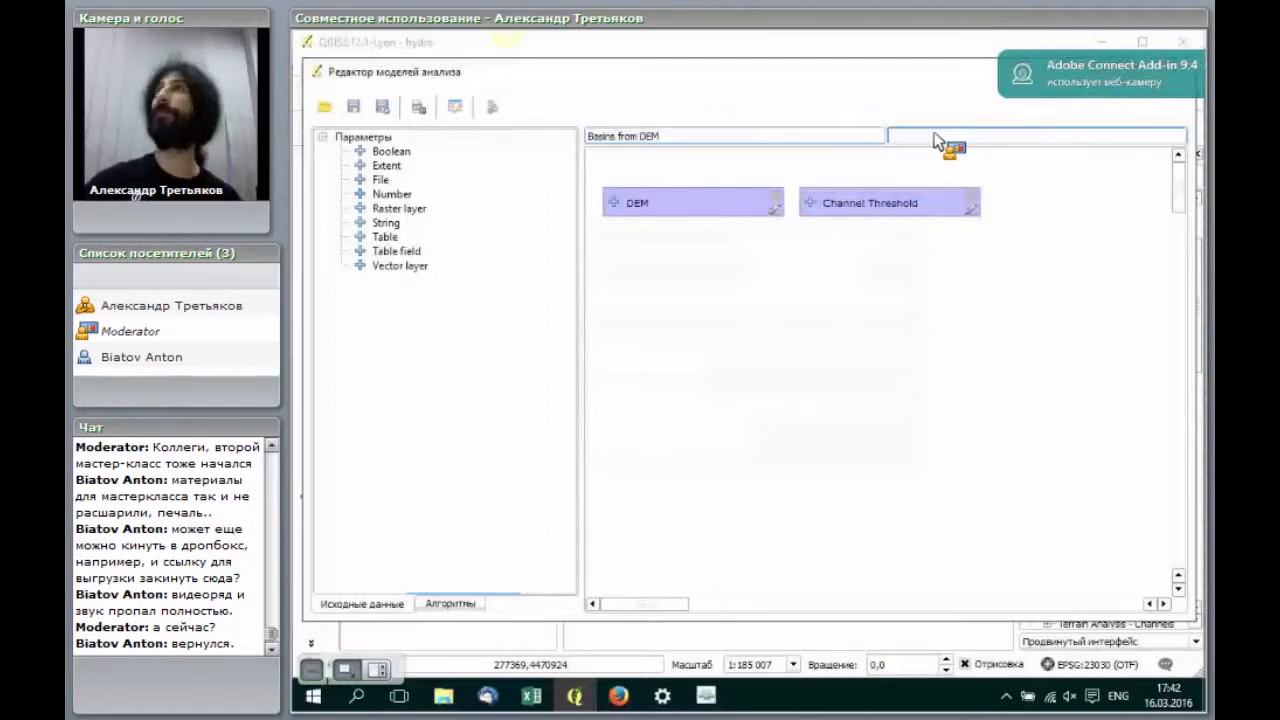
{"action": "type", "text": "Exampl"}
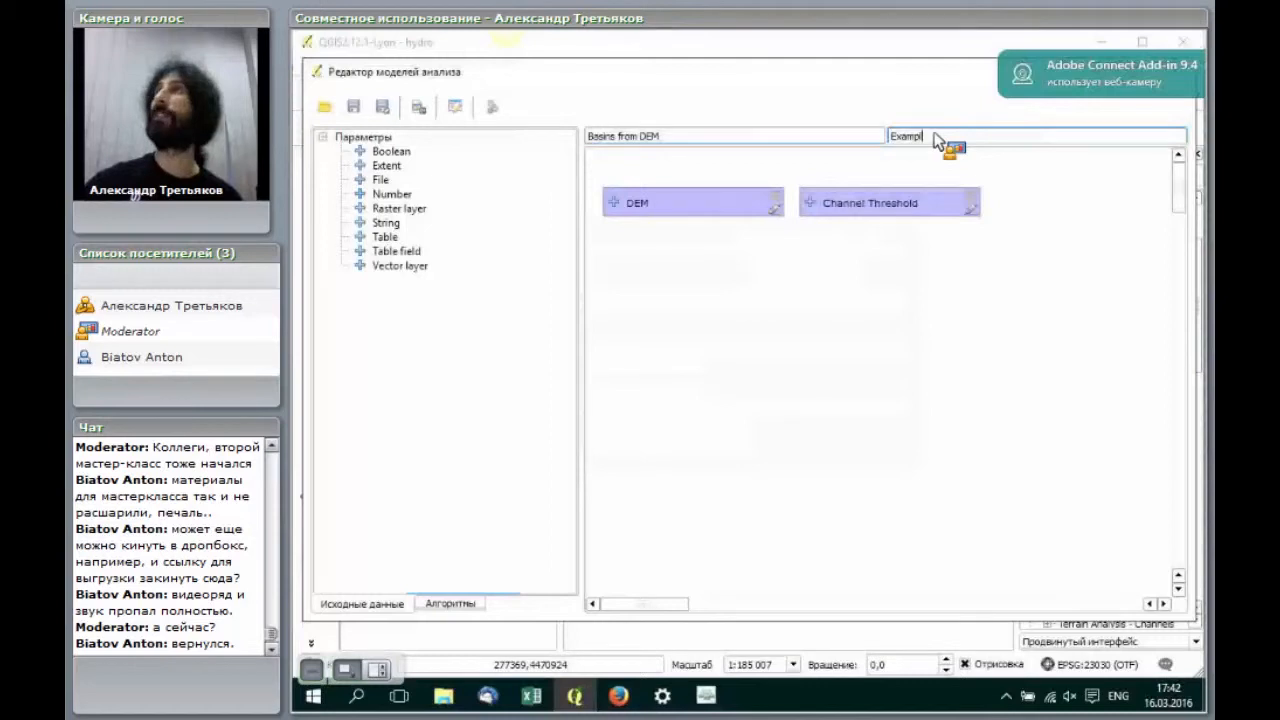
{"action": "type", "text": "e"}
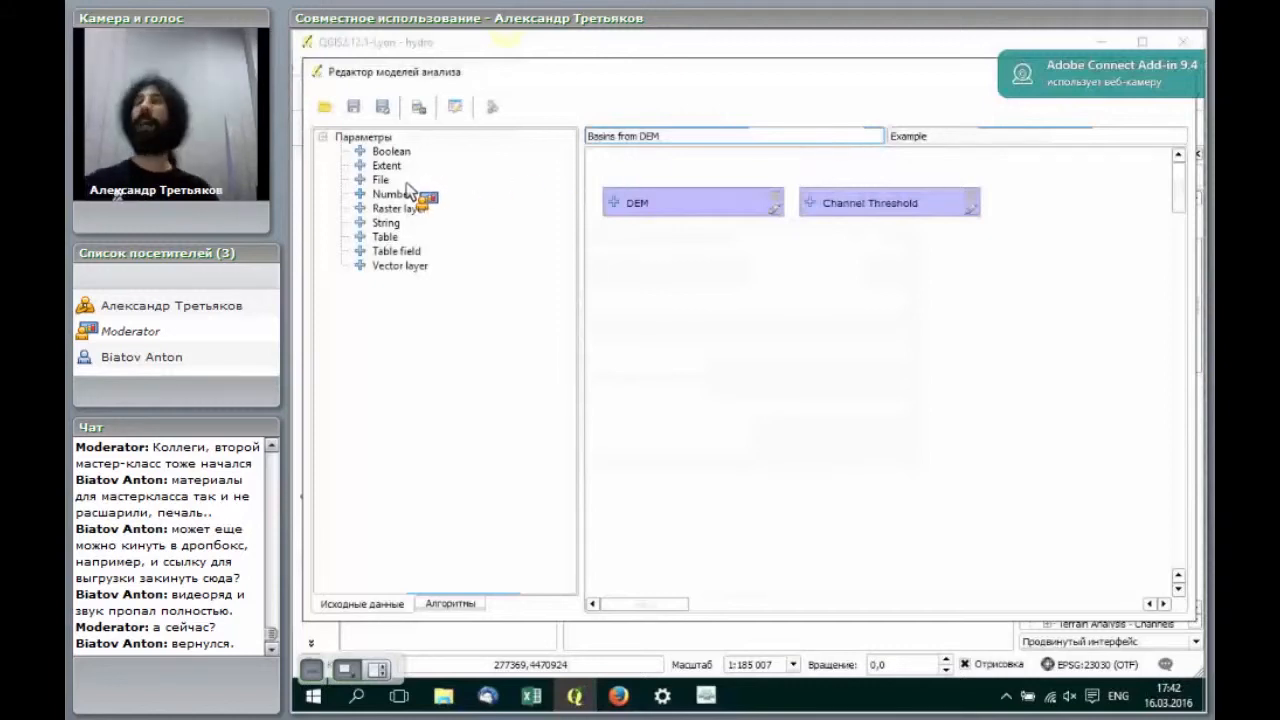
{"action": "left_click_drag", "start_coordinate": [408, 190], "coordinate": [349, 473]}
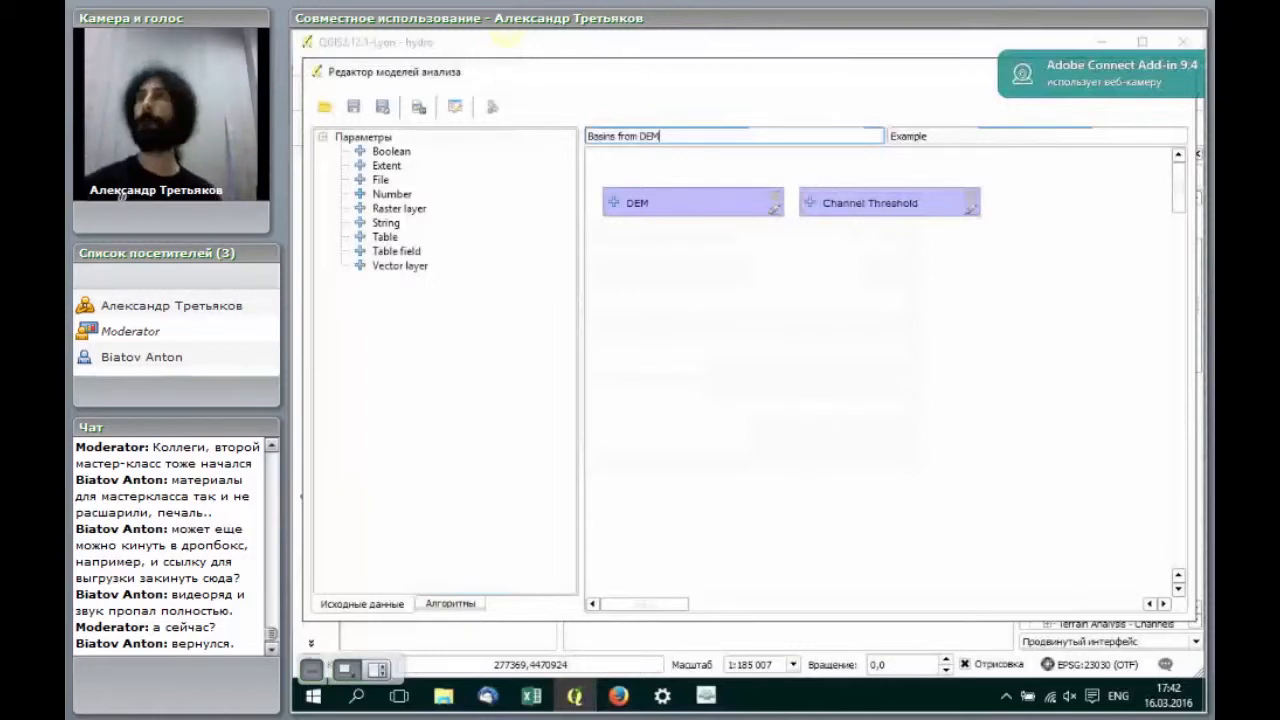
Step: Find the SAGA Catchment Area algorithm, add it to the model with DEM as its elevation input, and expand its input list
{"action": "left_click", "coordinate": [450, 603]}
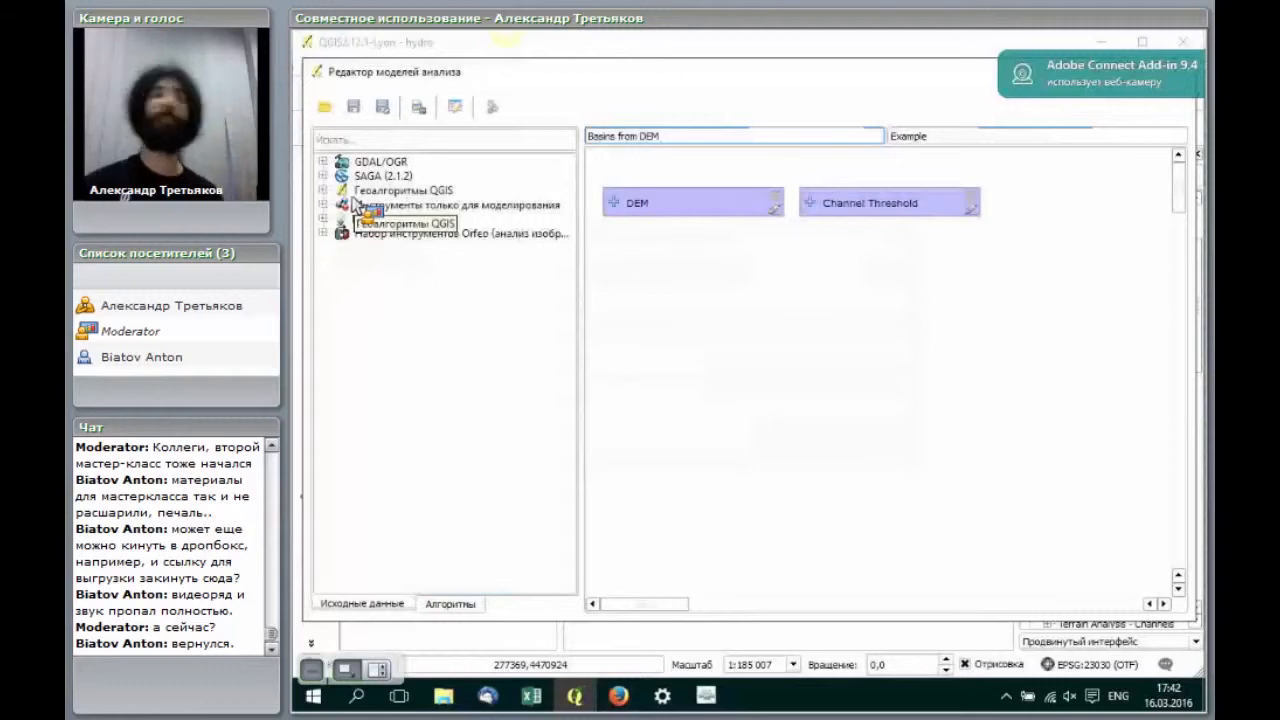
{"action": "left_click", "coordinate": [350, 140]}
{"action": "type", "text": "catch"}
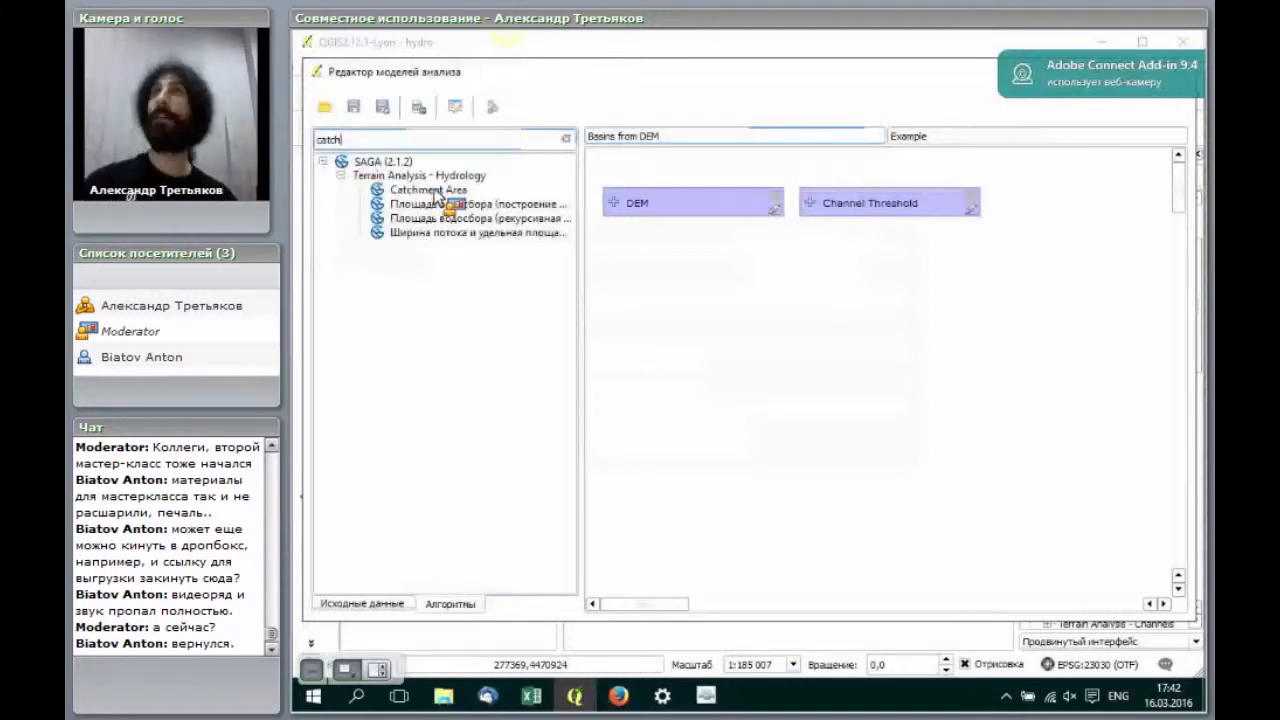
{"action": "double_click", "coordinate": [435, 190]}
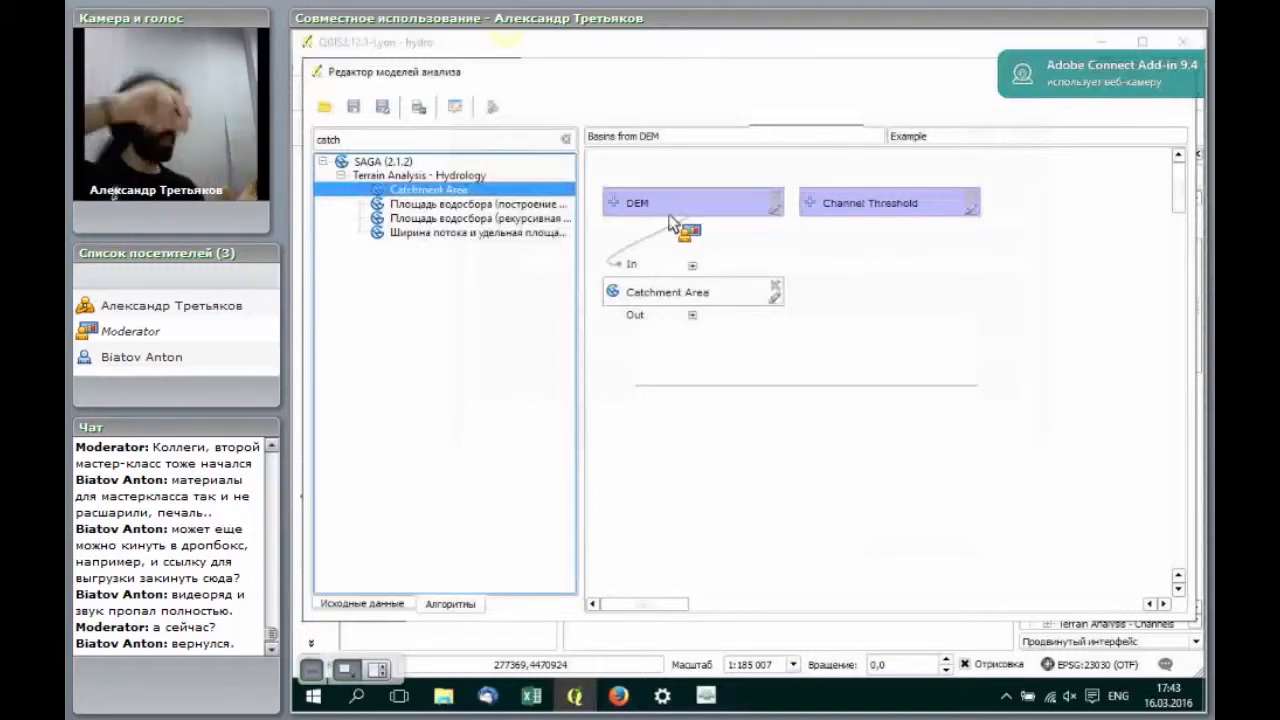
{"action": "left_click", "coordinate": [693, 267]}
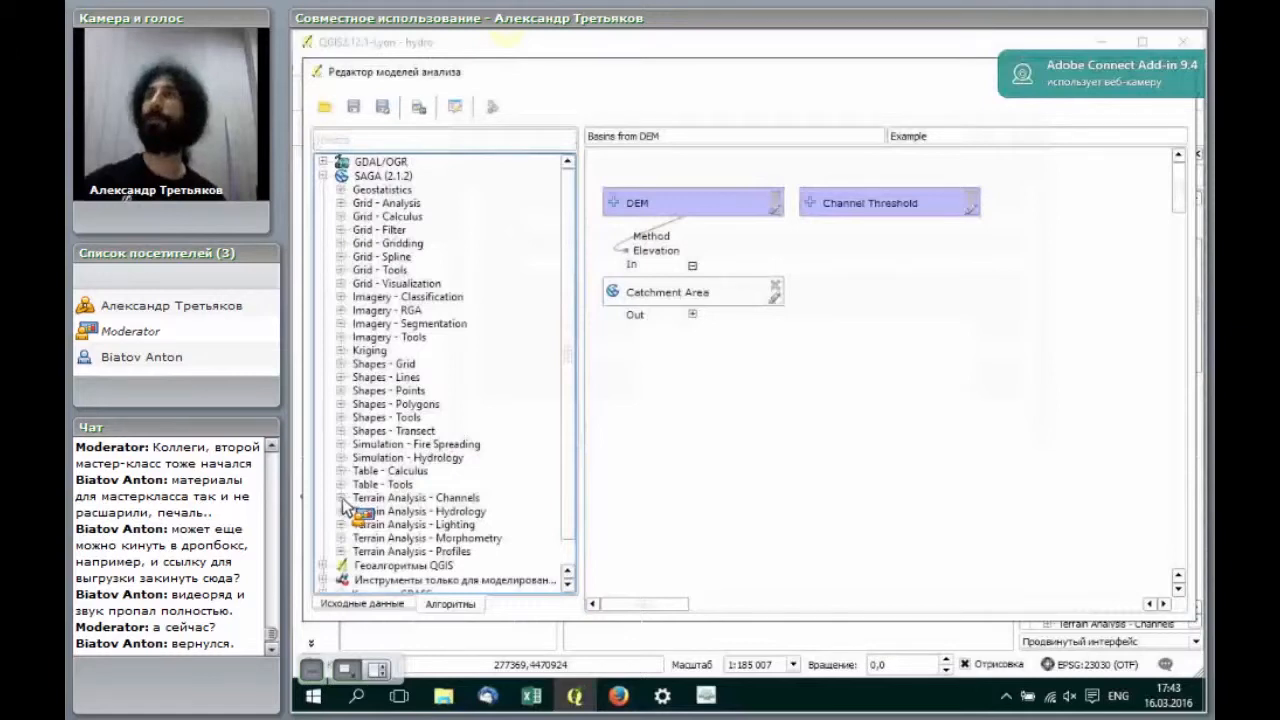
Step: Add the SAGA Channel network algorithm to the model with DEM as elevation and the Catchment Area output as initiation grid
{"action": "left_click", "coordinate": [448, 584]}
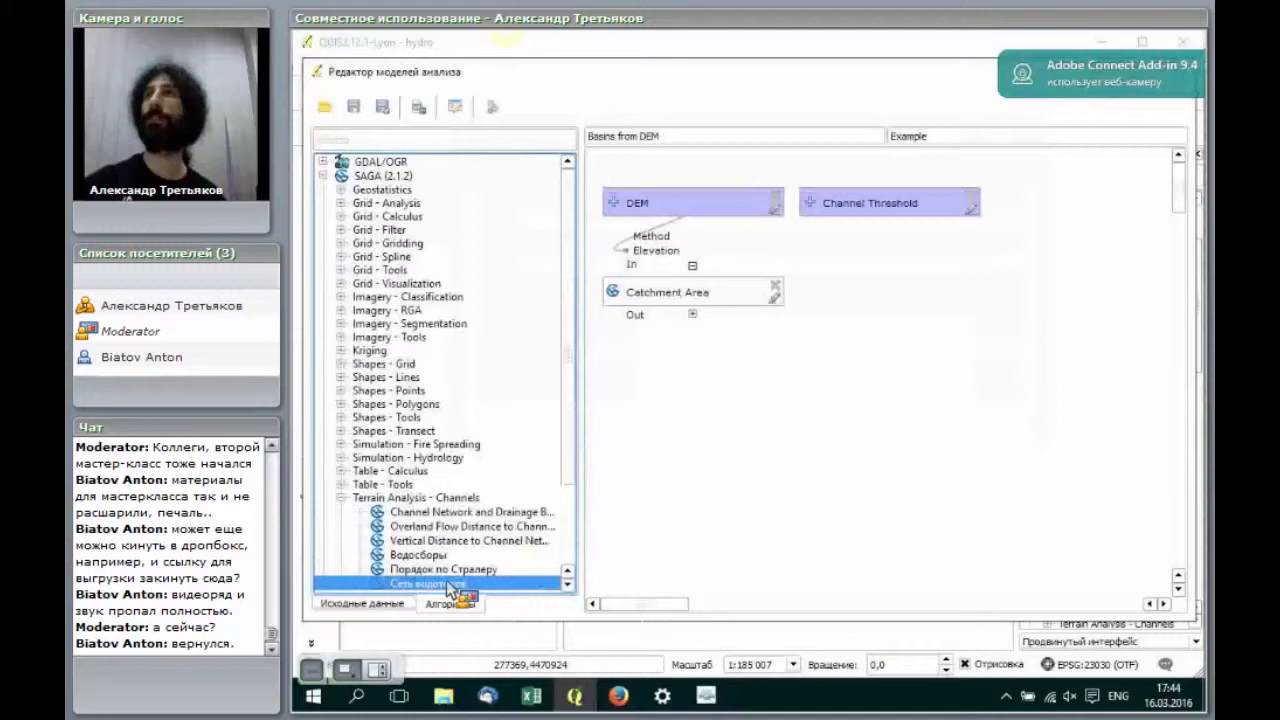
{"action": "left_click_drag", "start_coordinate": [448, 590], "coordinate": [570, 246]}
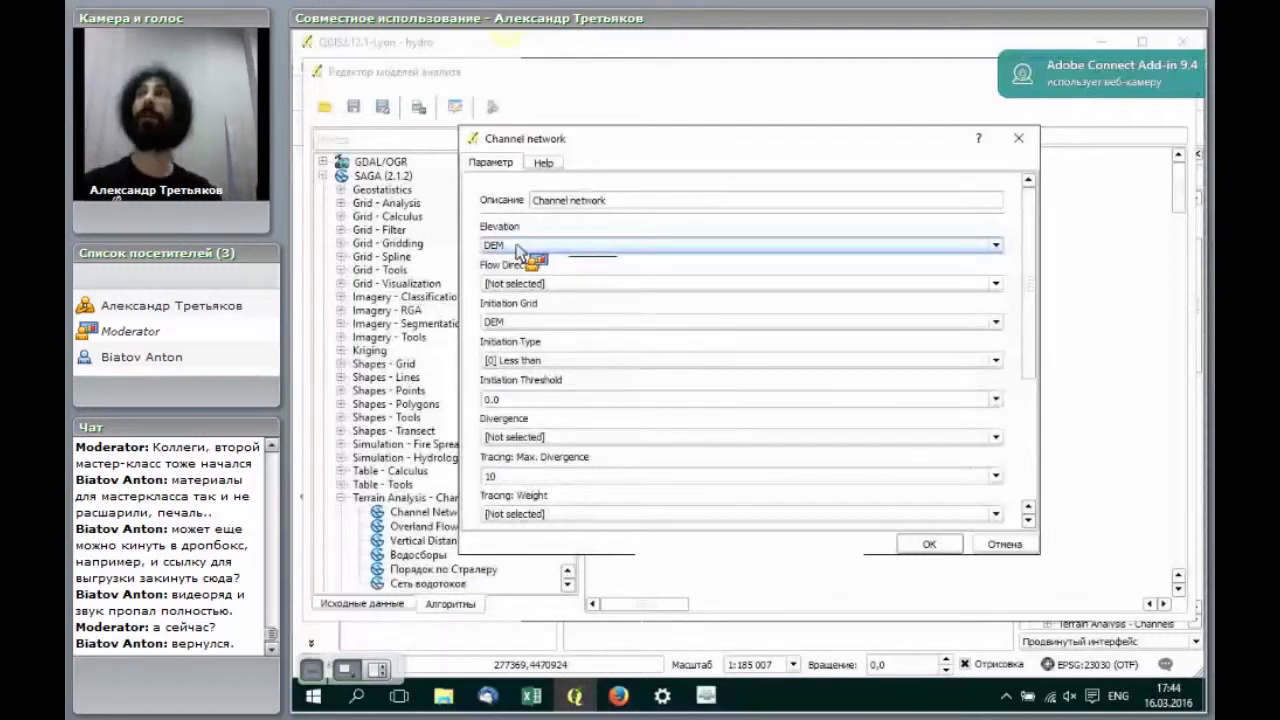
{"action": "left_click", "coordinate": [518, 247]}
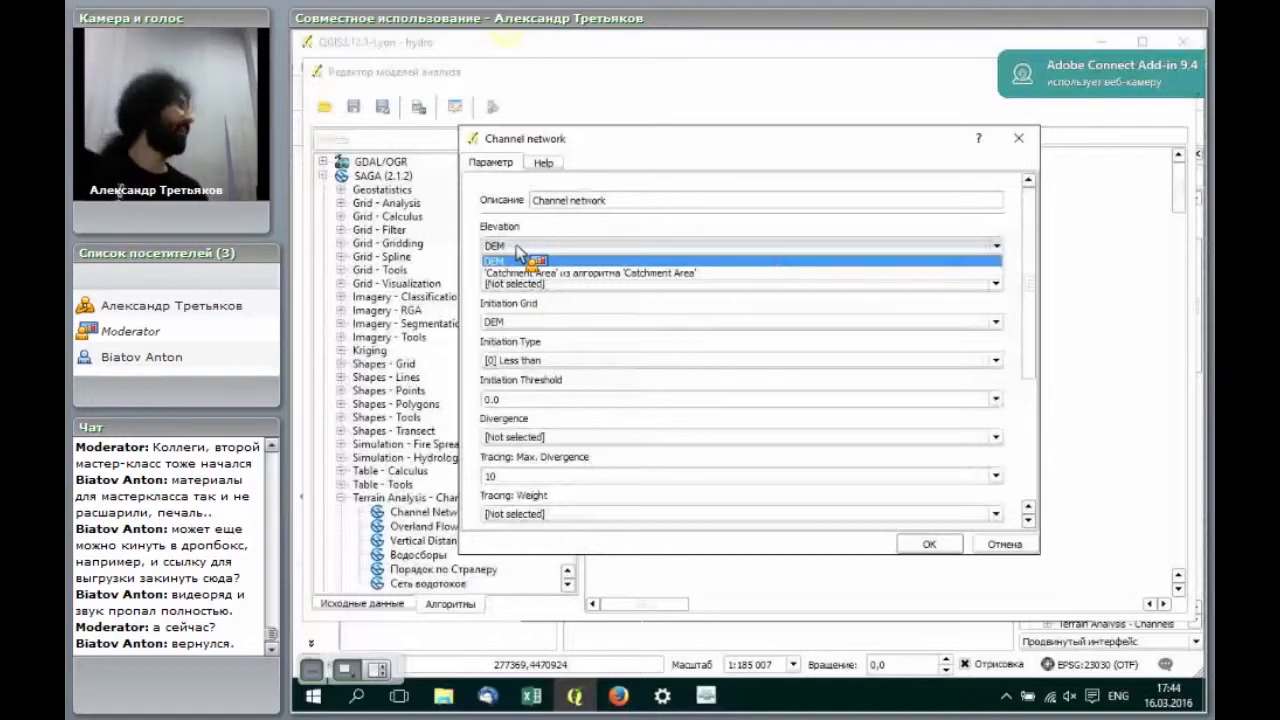
{"action": "left_click", "coordinate": [541, 274]}
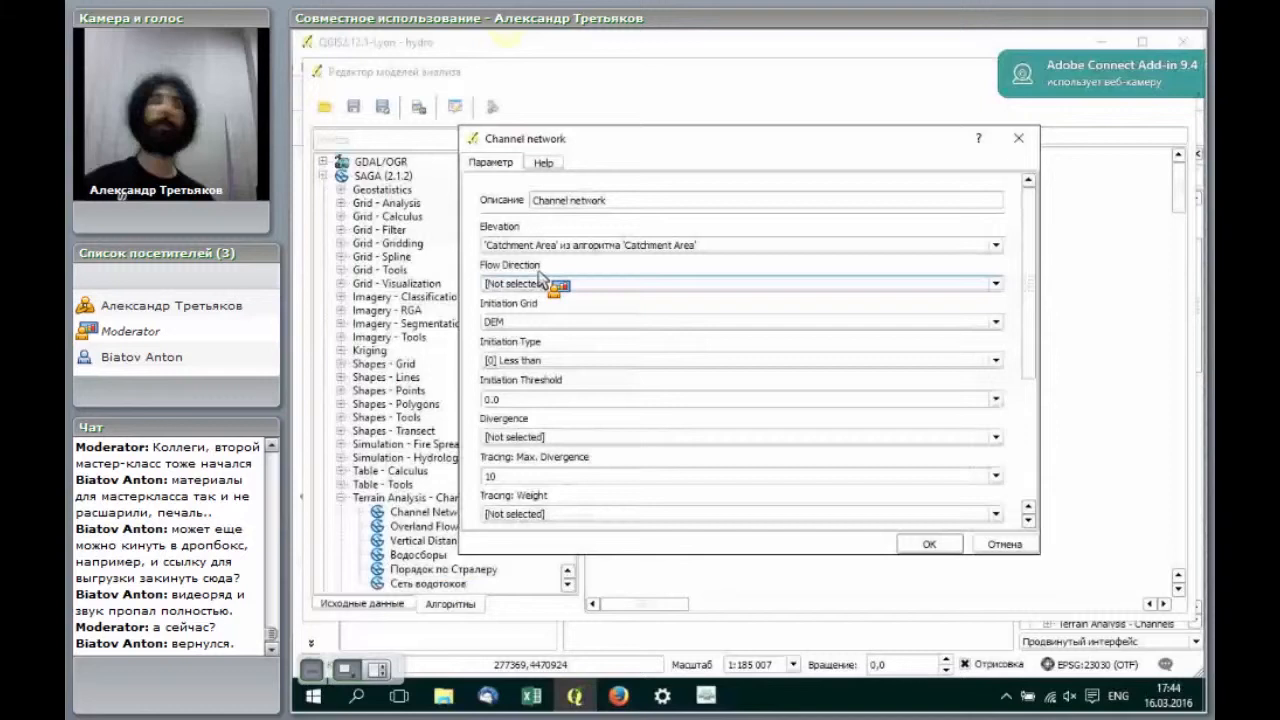
{"action": "left_click", "coordinate": [541, 283]}
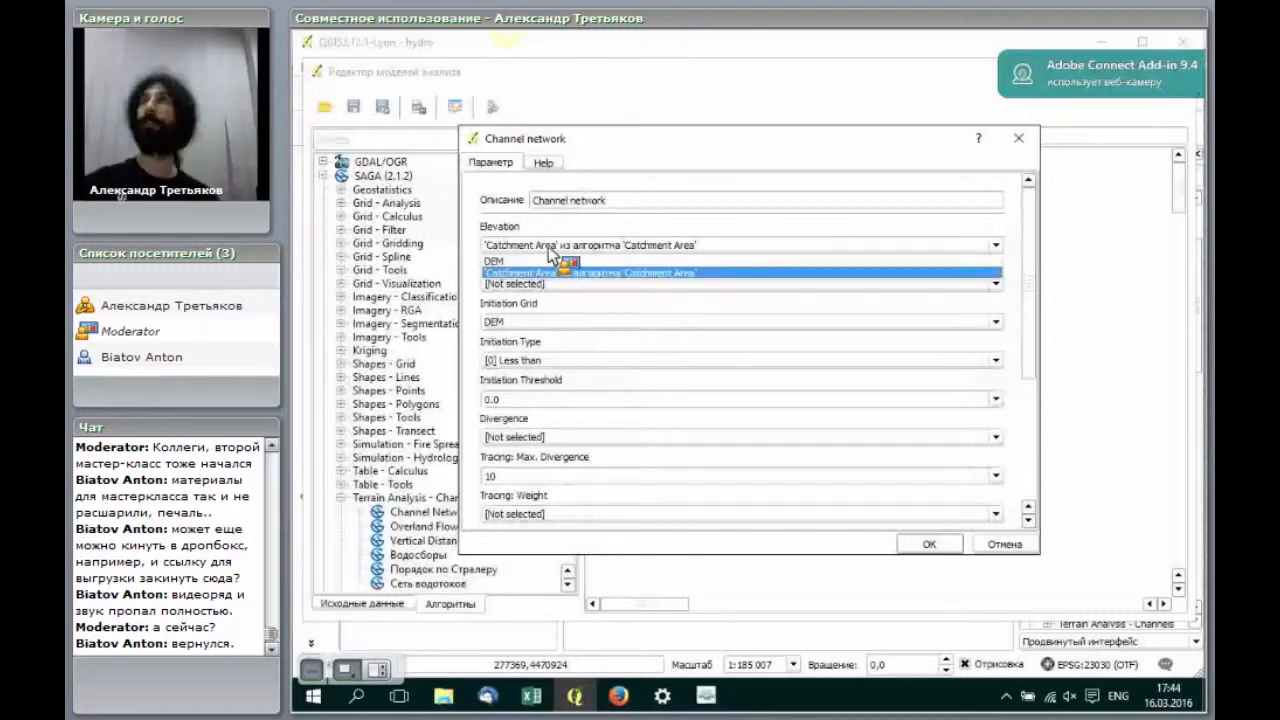
{"action": "left_click", "coordinate": [548, 258]}
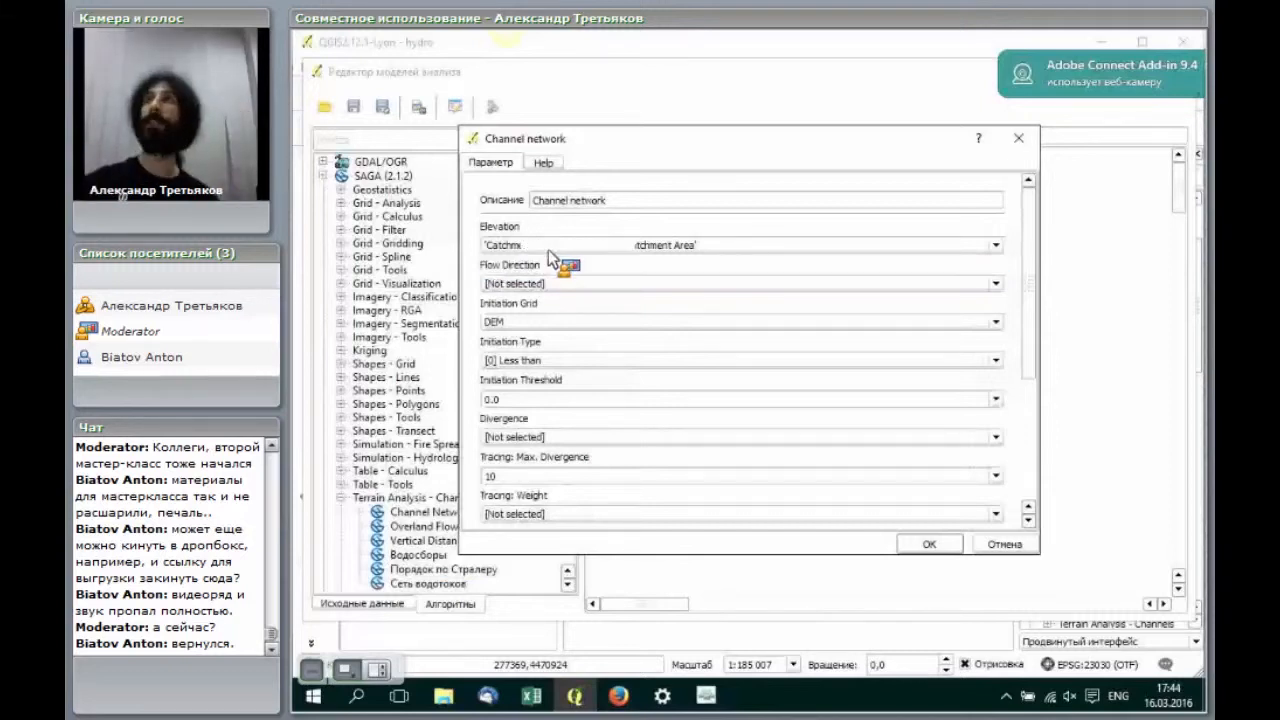
{"action": "left_click", "coordinate": [548, 332]}
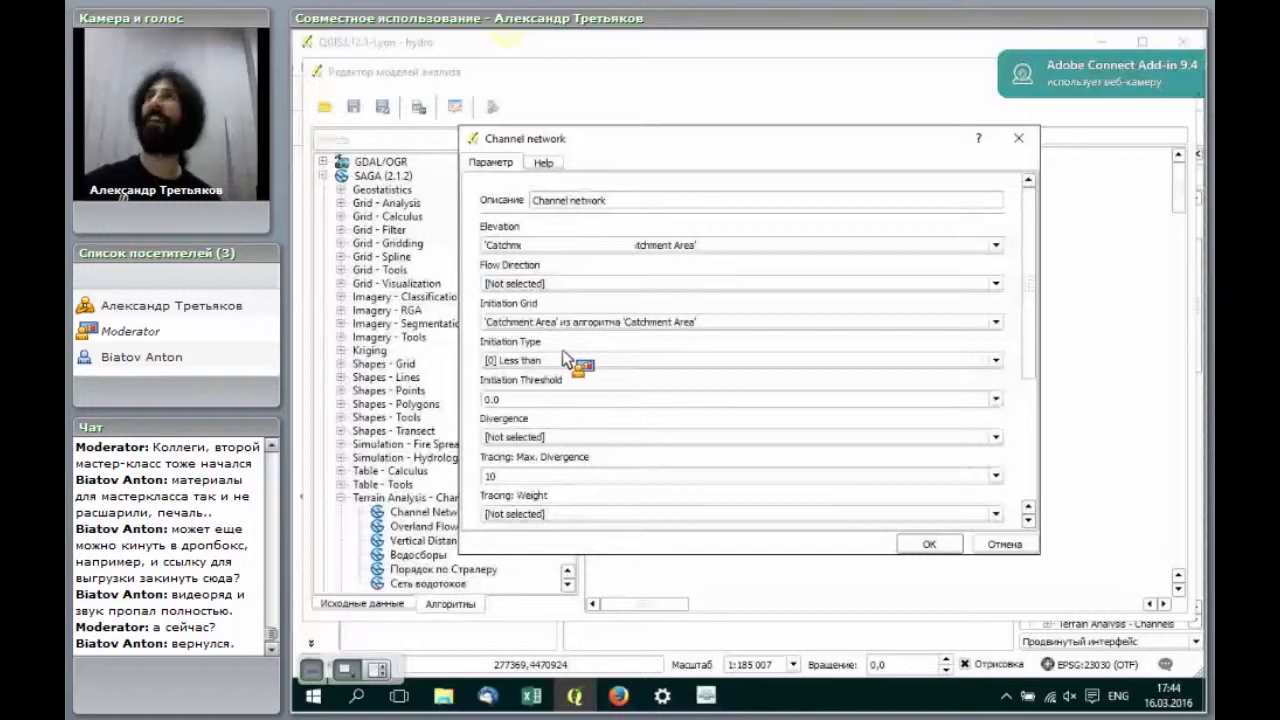
Step: Use the Channel Threshold input as the channel network's initiation threshold and accept the algorithm settings
{"action": "left_click", "coordinate": [530, 402]}
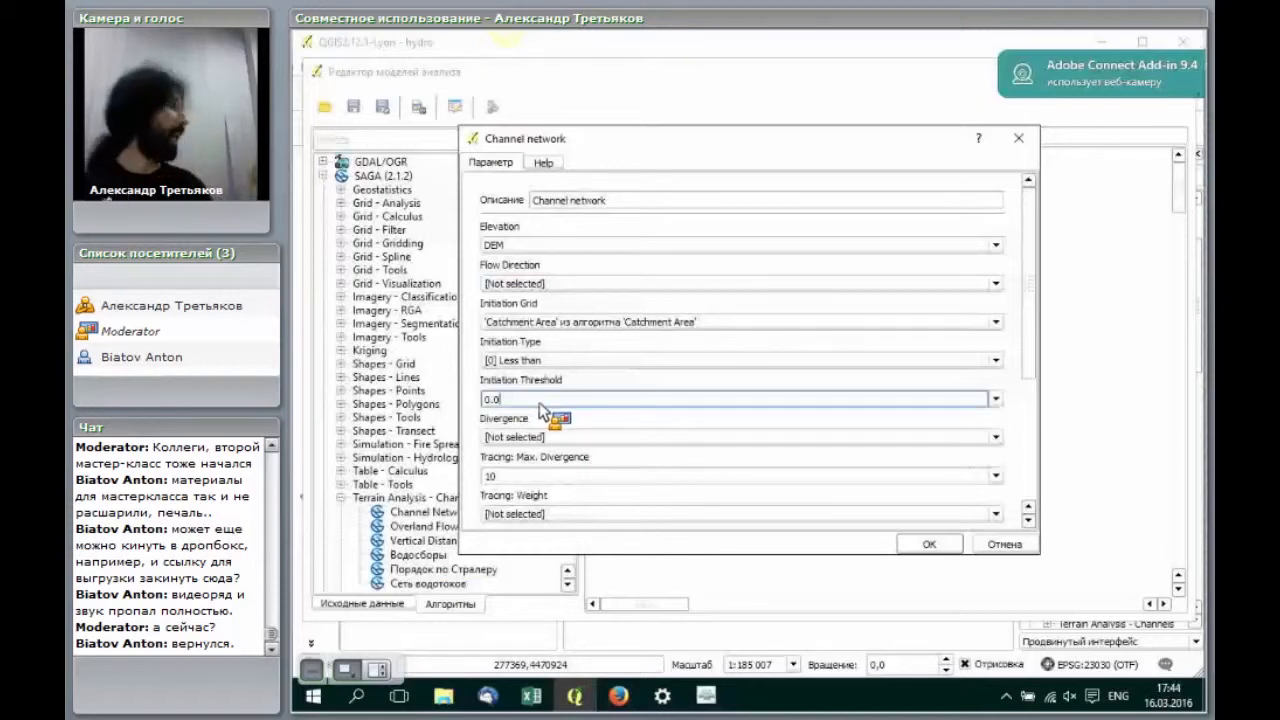
{"action": "left_click", "coordinate": [1006, 401]}
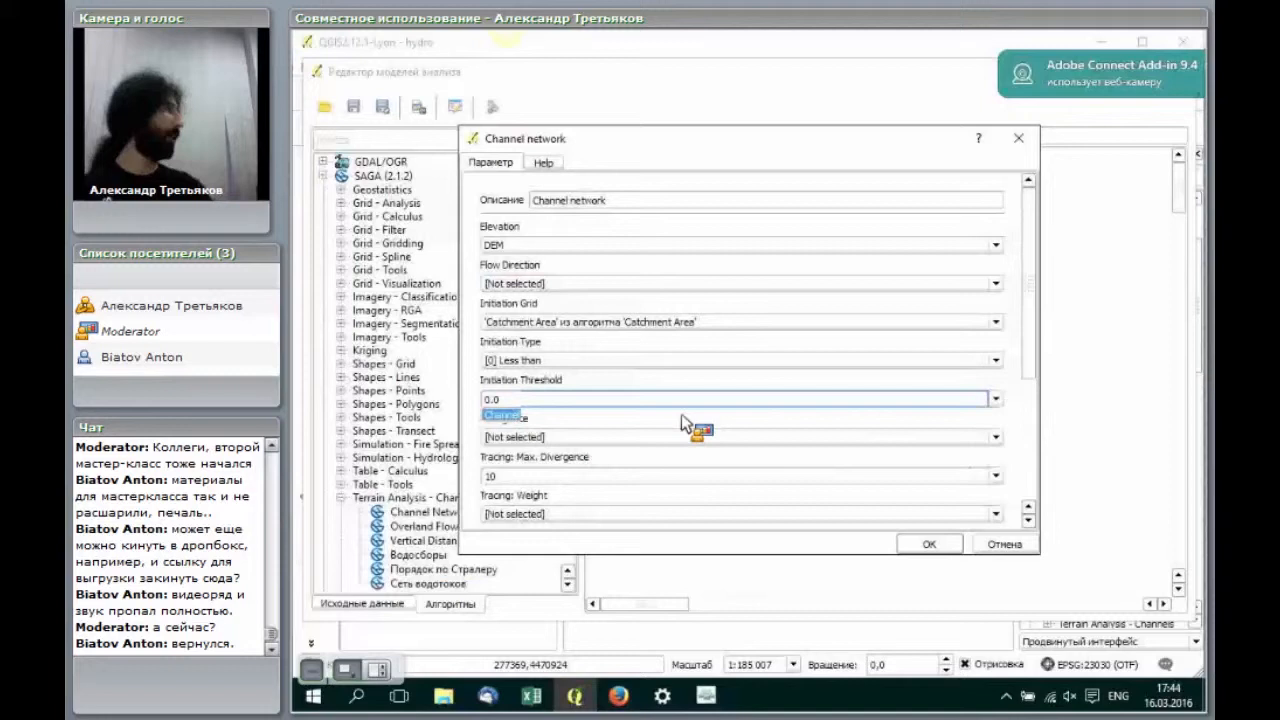
{"action": "left_click", "coordinate": [543, 414]}
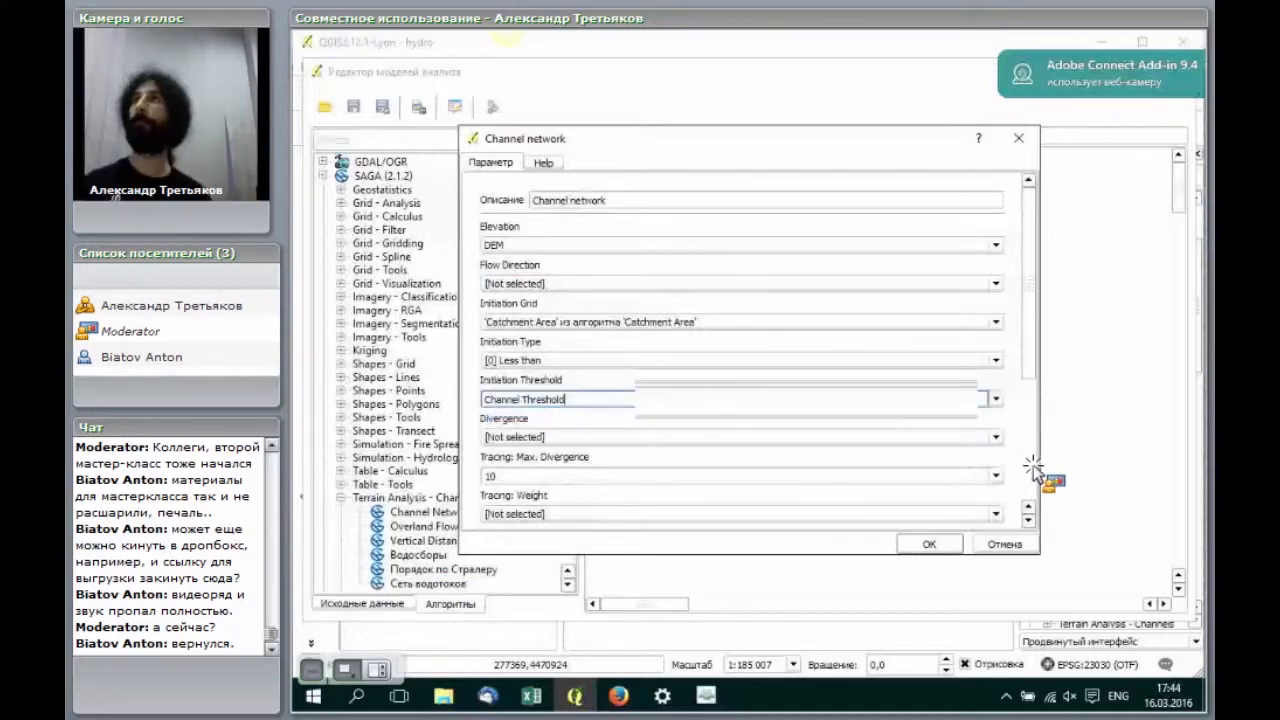
{"action": "scroll", "coordinate": [1033, 465], "scroll_direction": "down", "scroll_amount": 3}
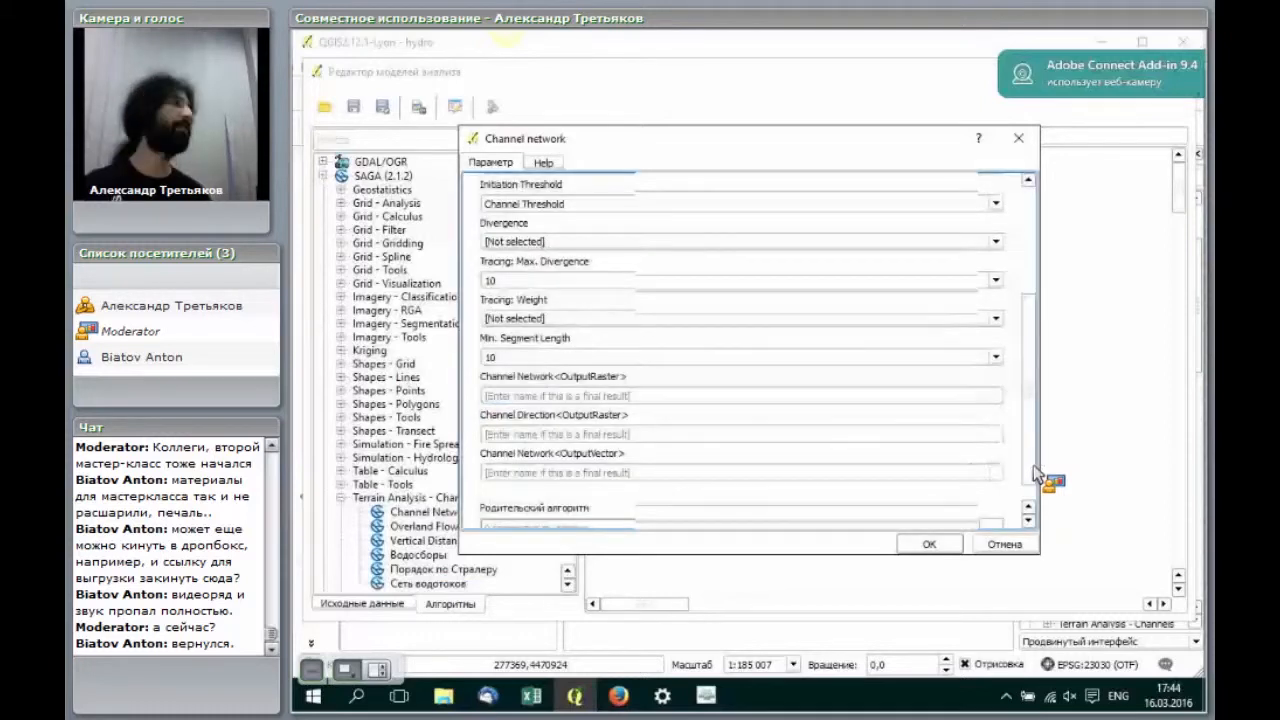
{"action": "left_click", "coordinate": [937, 543]}
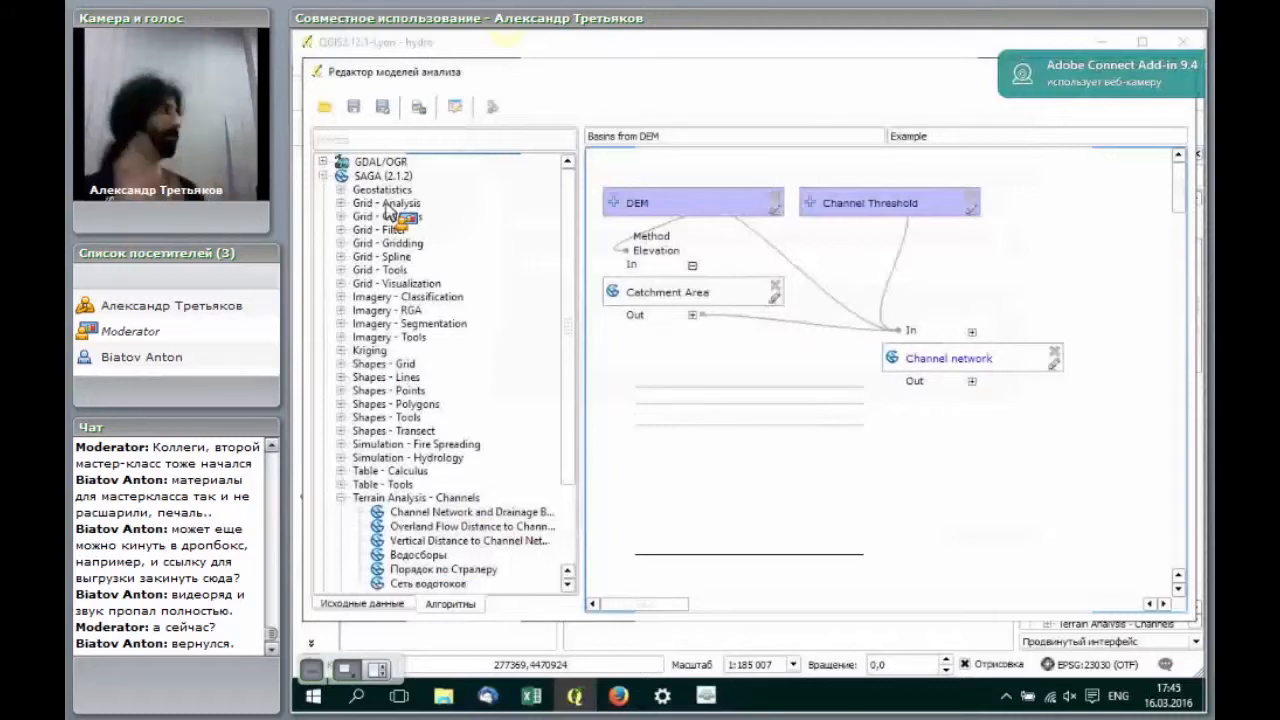
Step: Add the Watershed basins algorithm with DEM as elevation and the Channel Network output as channel network, and rearrange the blocks on the canvas
{"action": "left_click", "coordinate": [344, 502]}
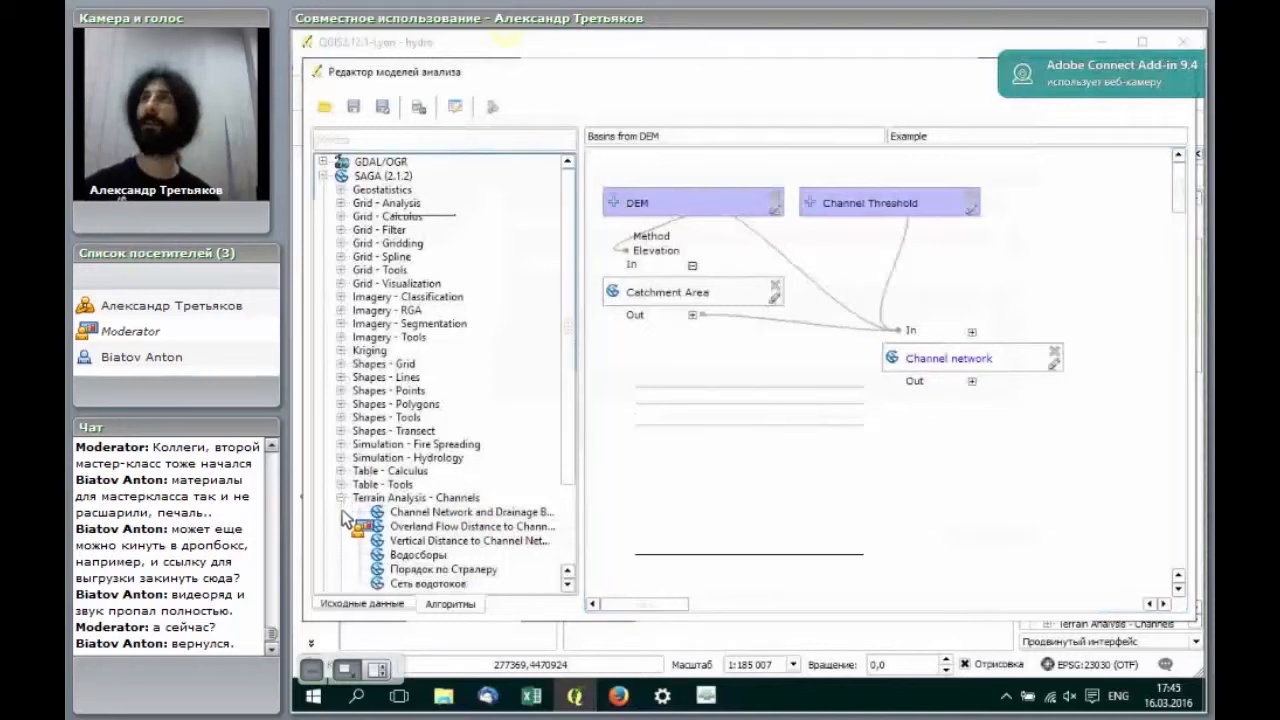
{"action": "left_click_drag", "start_coordinate": [342, 512], "coordinate": [476, 497]}
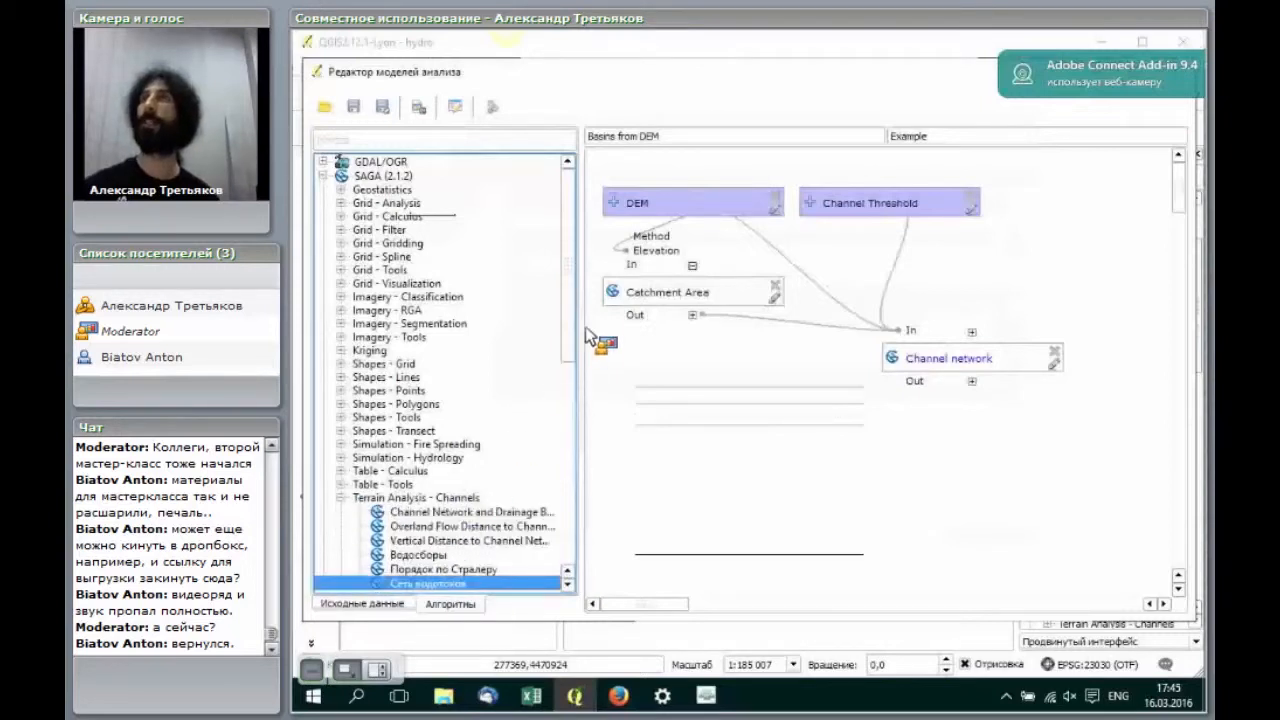
{"action": "left_click_drag", "start_coordinate": [590, 337], "coordinate": [650, 228]}
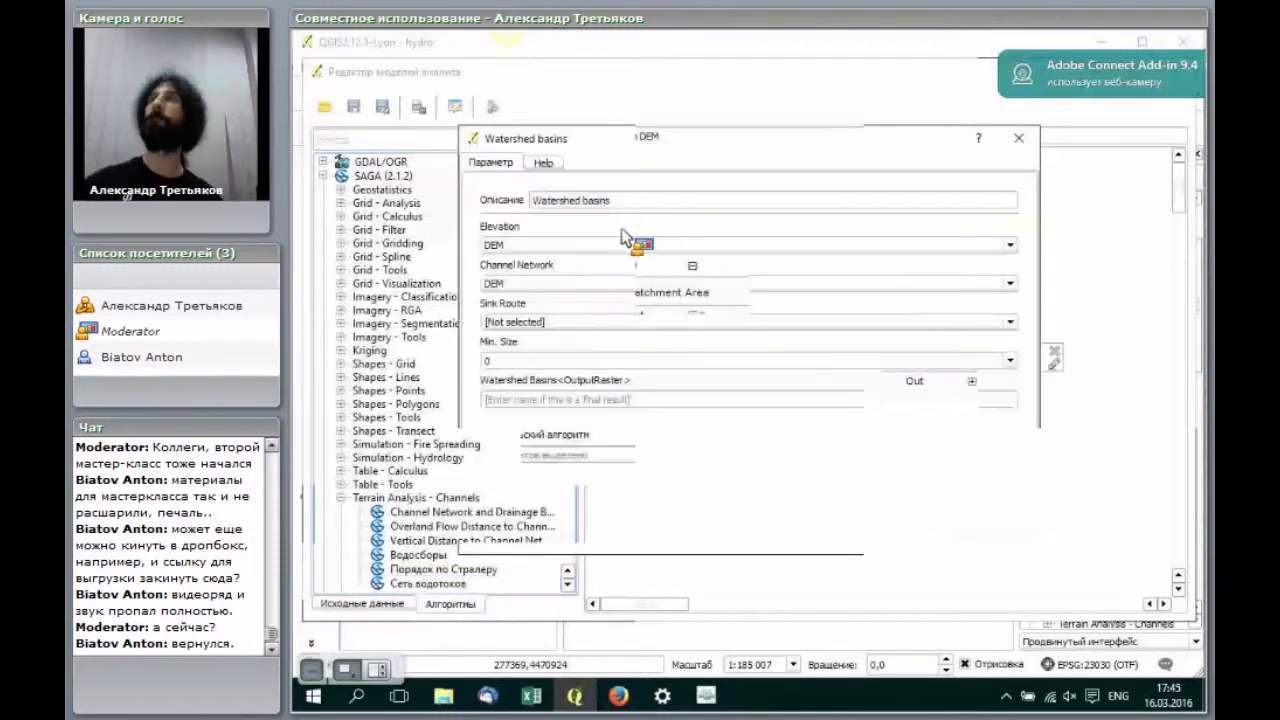
{"action": "left_click", "coordinate": [557, 286]}
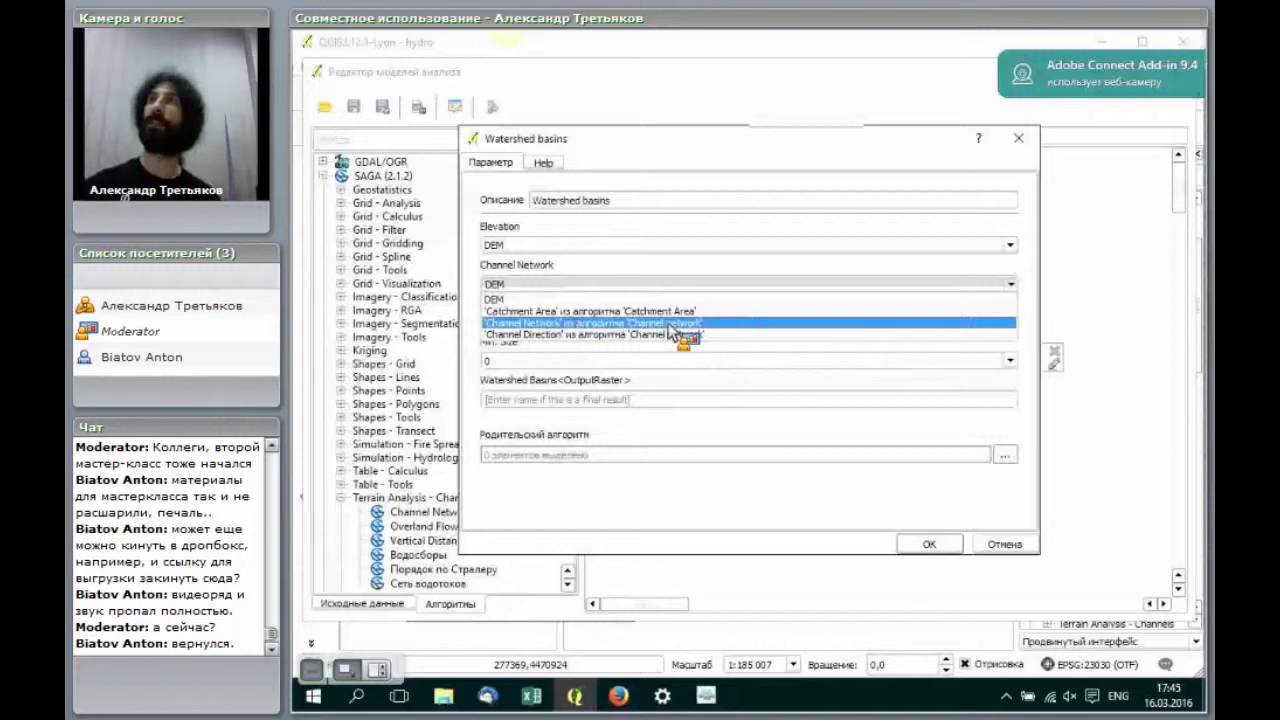
{"action": "left_click", "coordinate": [670, 324]}
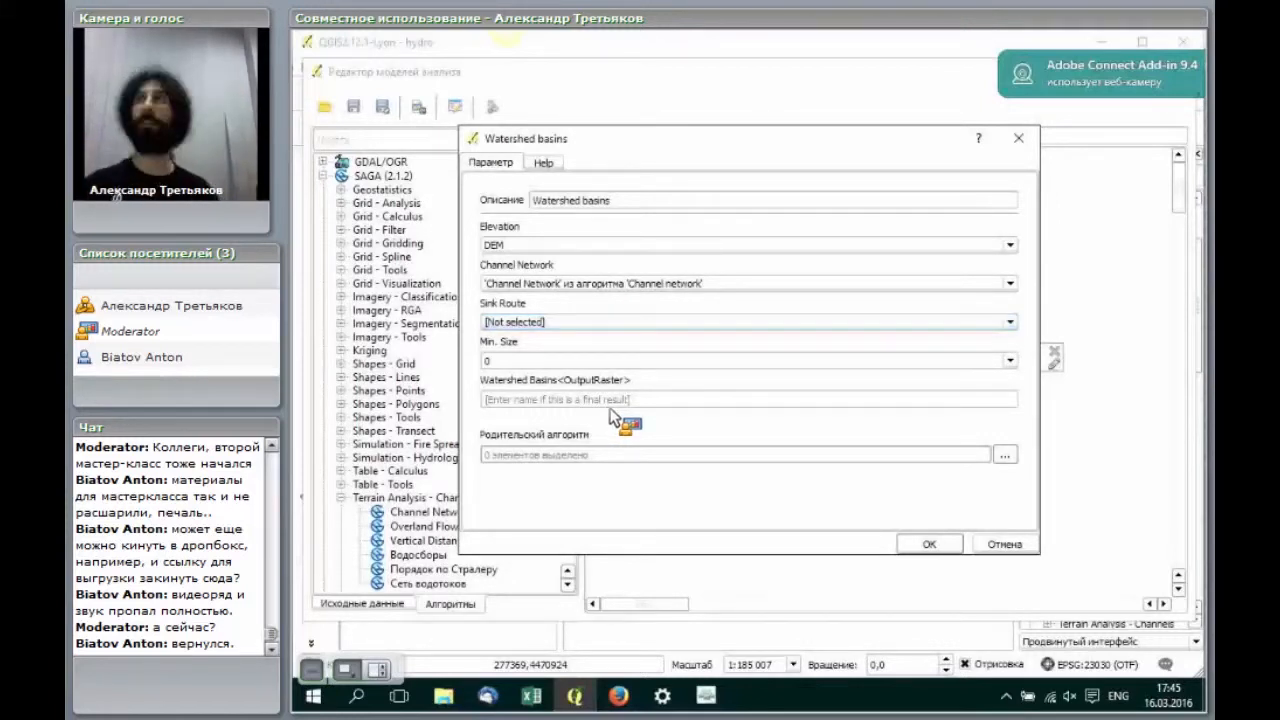
{"action": "left_click", "coordinate": [927, 542]}
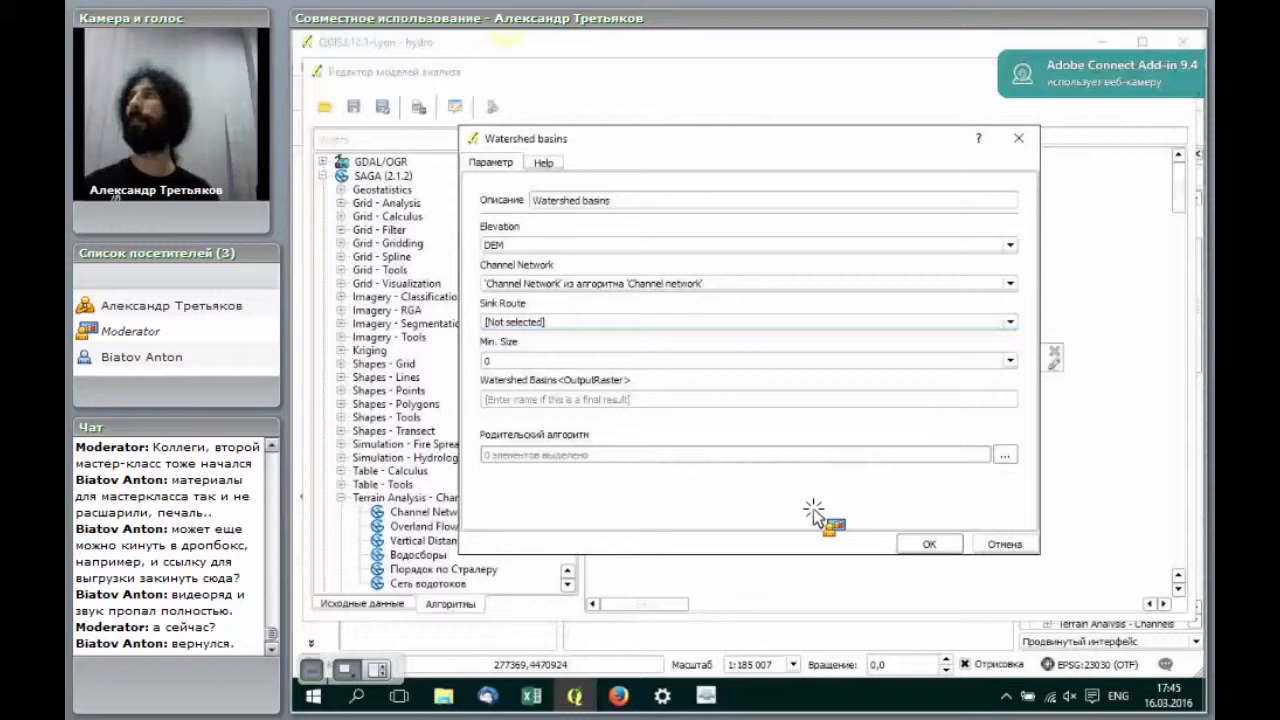
{"action": "left_click", "coordinate": [1153, 449]}
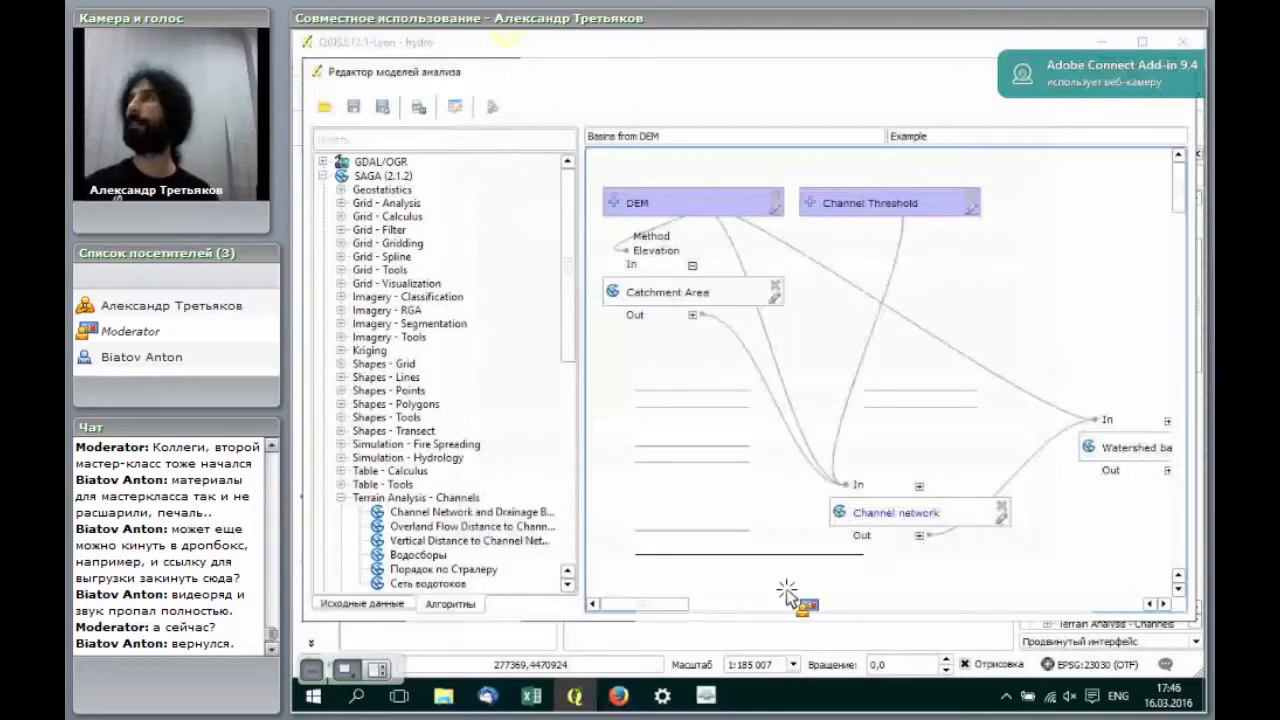
{"action": "left_click_drag", "start_coordinate": [787, 592], "coordinate": [705, 572]}
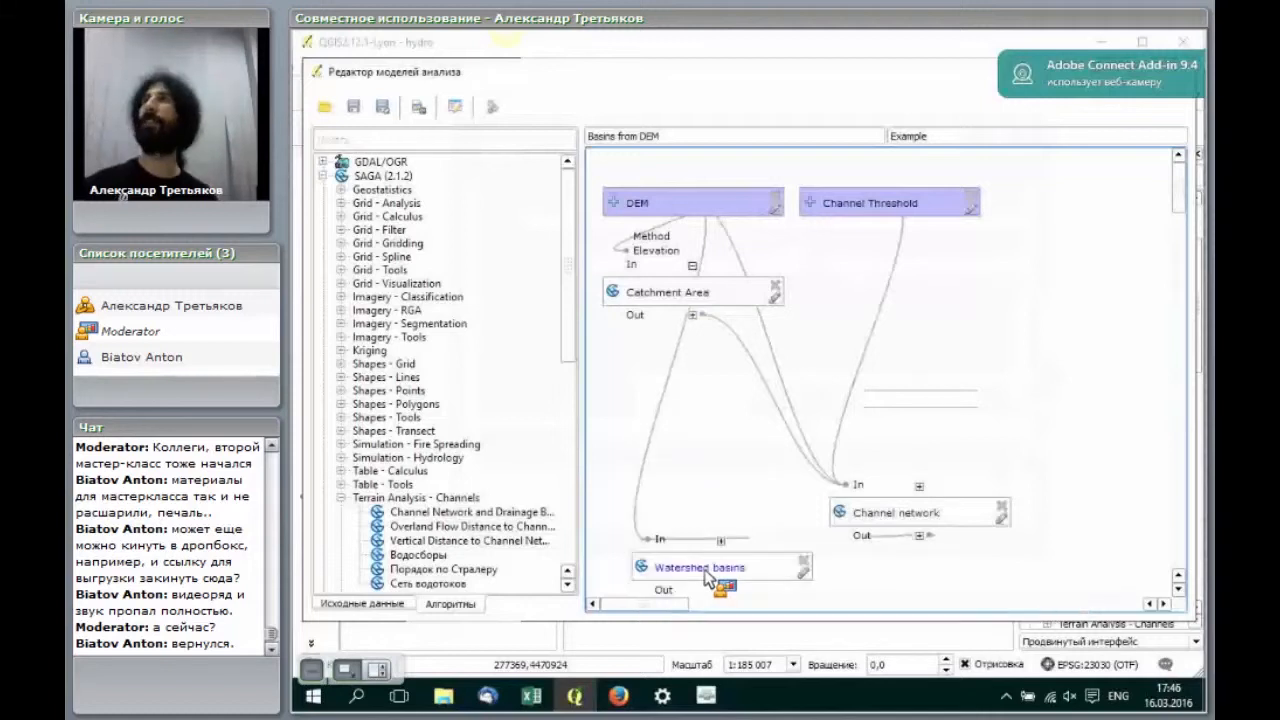
Step: Find the SAGA Vectorising Grid Classes algorithm and add it to the model
{"action": "left_click", "coordinate": [357, 140]}
{"action": "type", "text": "vect"}
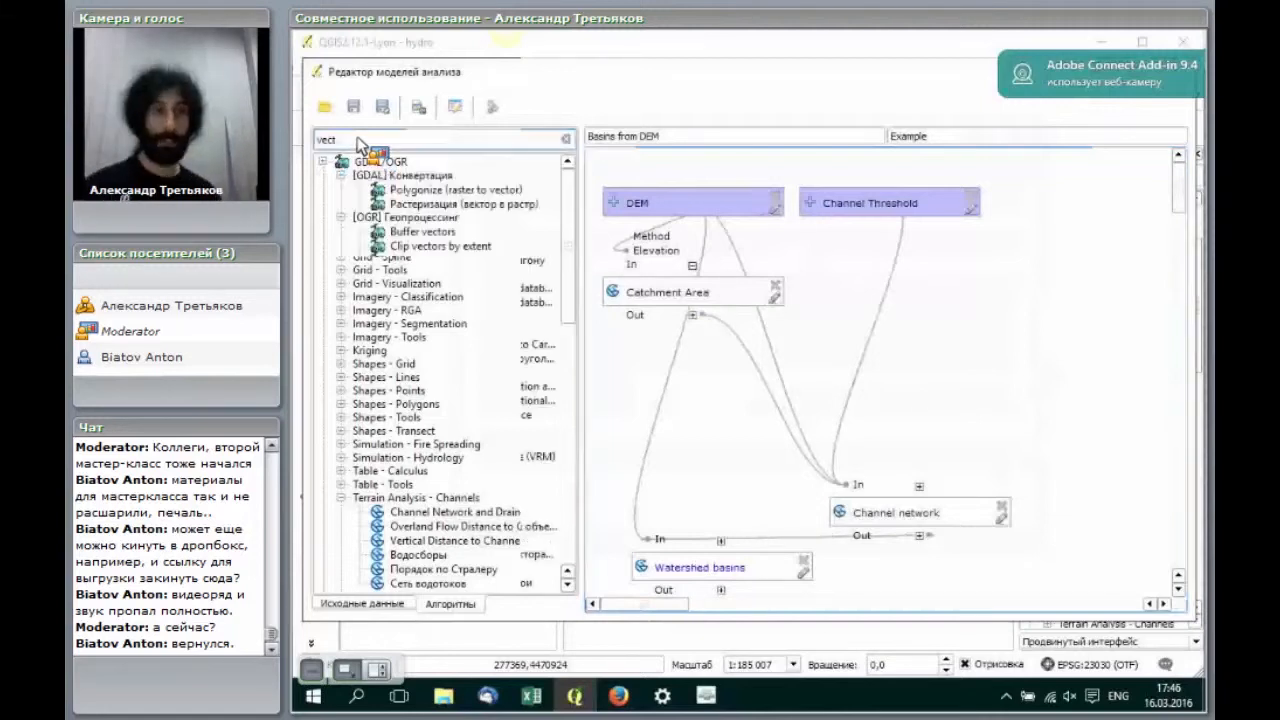
{"action": "type", "text": "ori"}
{"action": "left_click", "coordinate": [422, 196]}
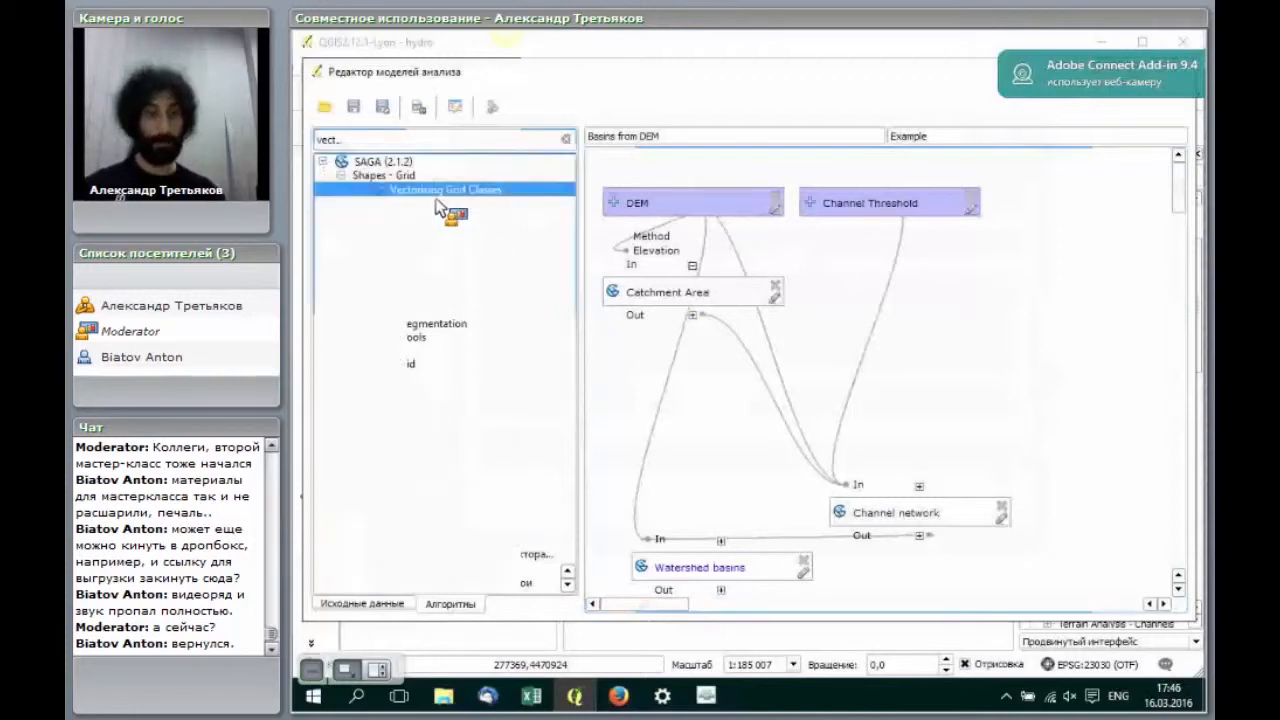
{"action": "left_click_drag", "start_coordinate": [492, 215], "coordinate": [588, 278]}
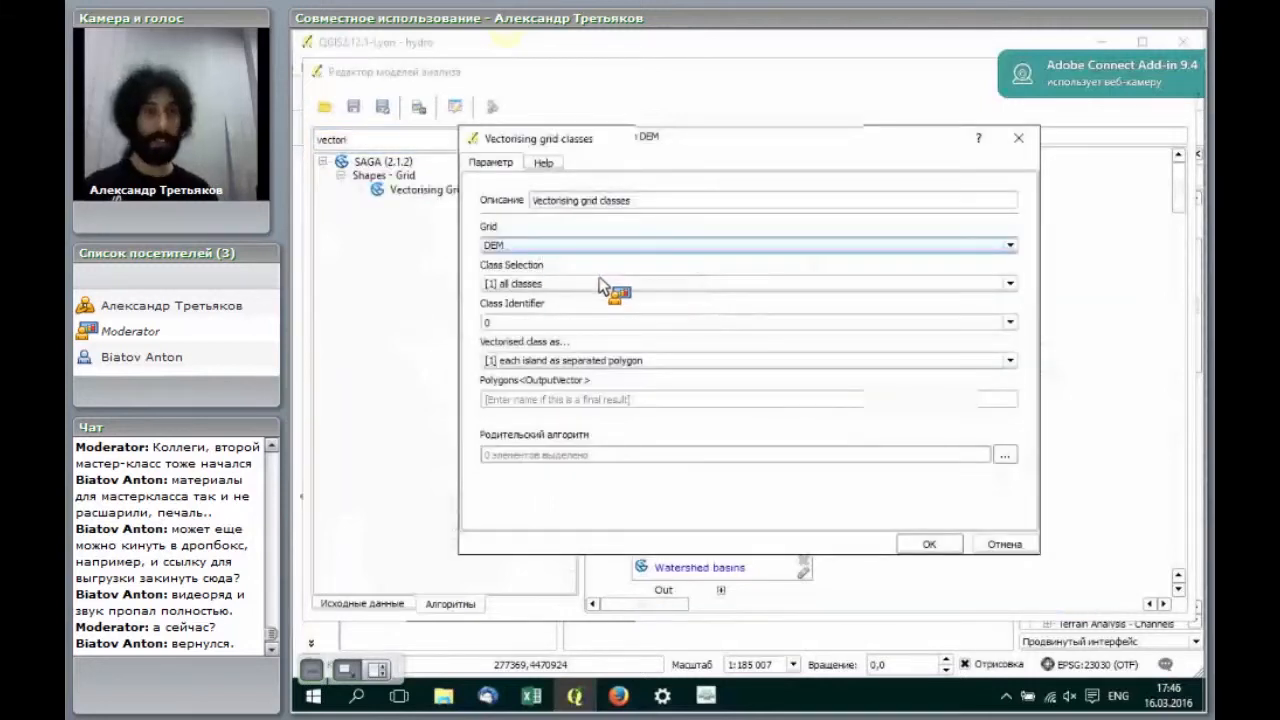
Step: Set the Watershed Basins output as the grid to vectorise and name the final polygon output basins
{"action": "left_click", "coordinate": [602, 246]}
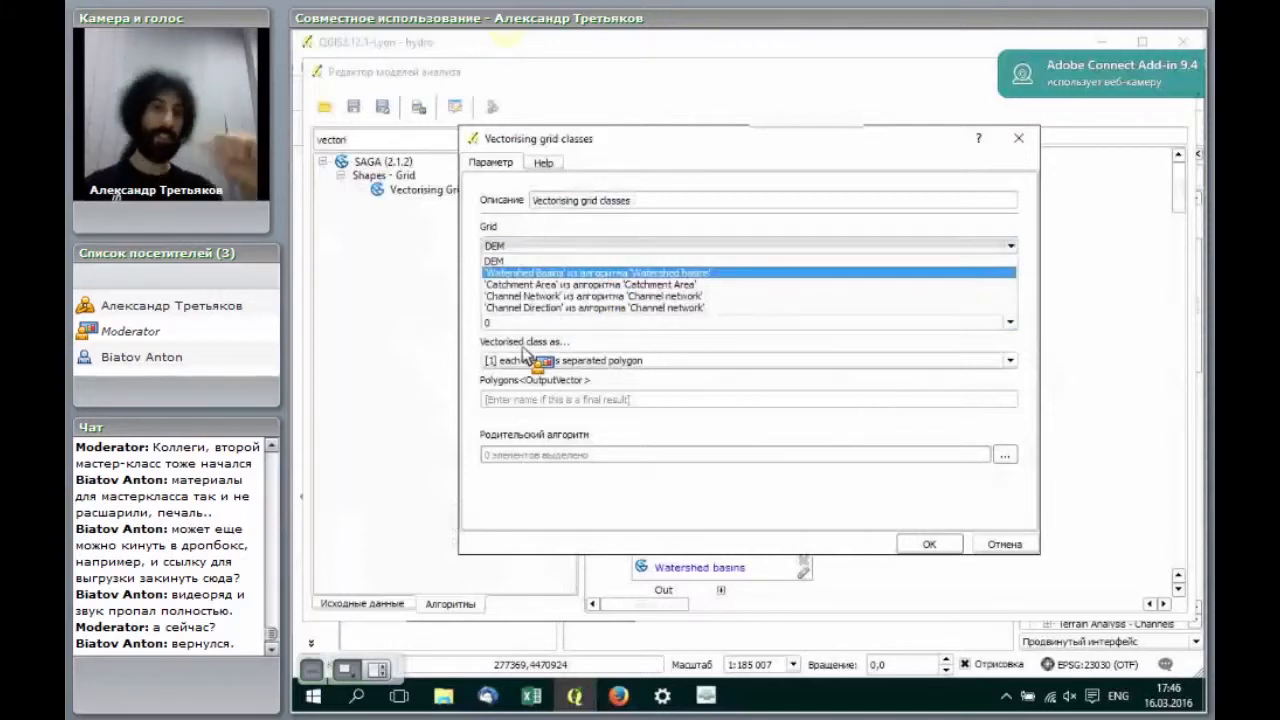
{"action": "key", "text": "Return"}
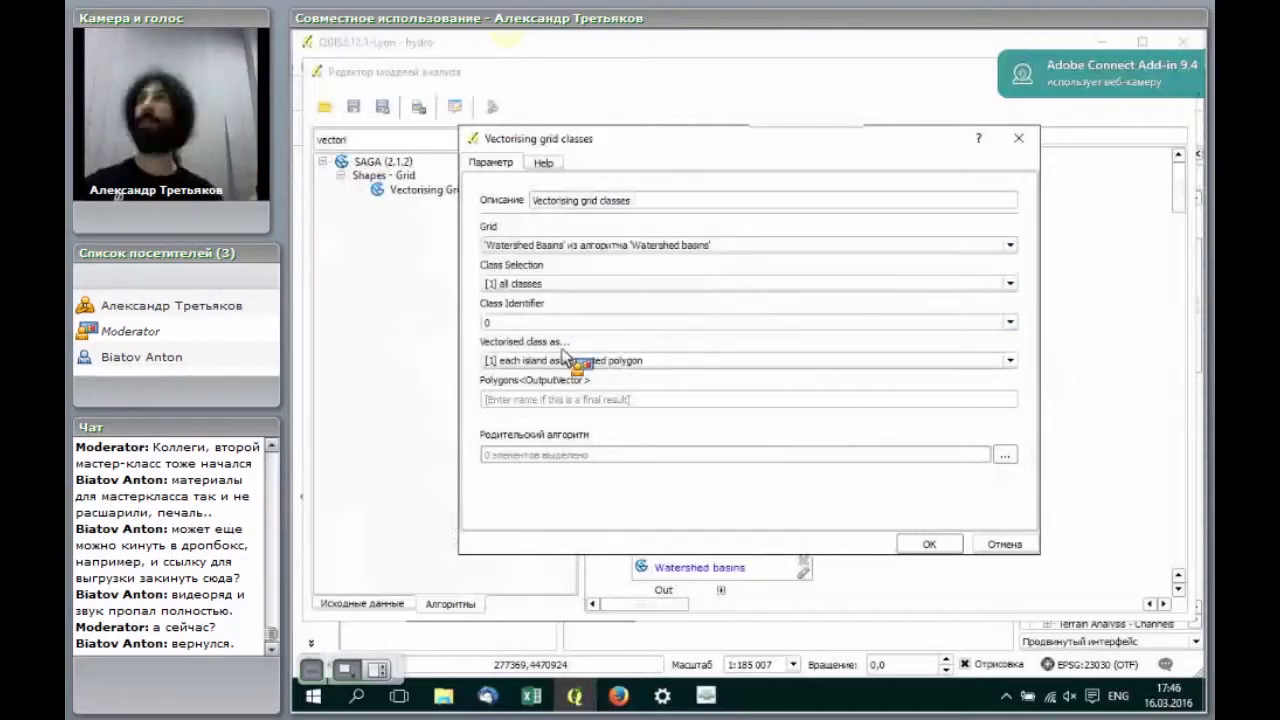
{"action": "left_click", "coordinate": [622, 400]}
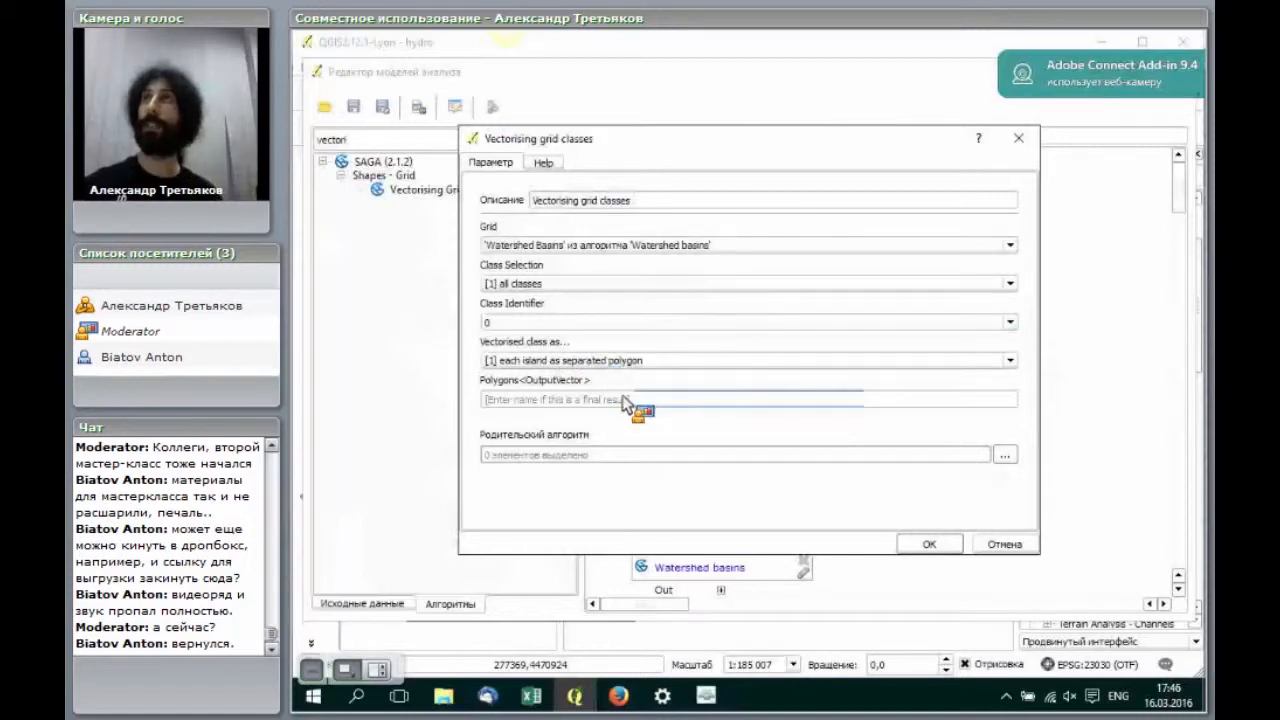
{"action": "type", "text": "basins"}
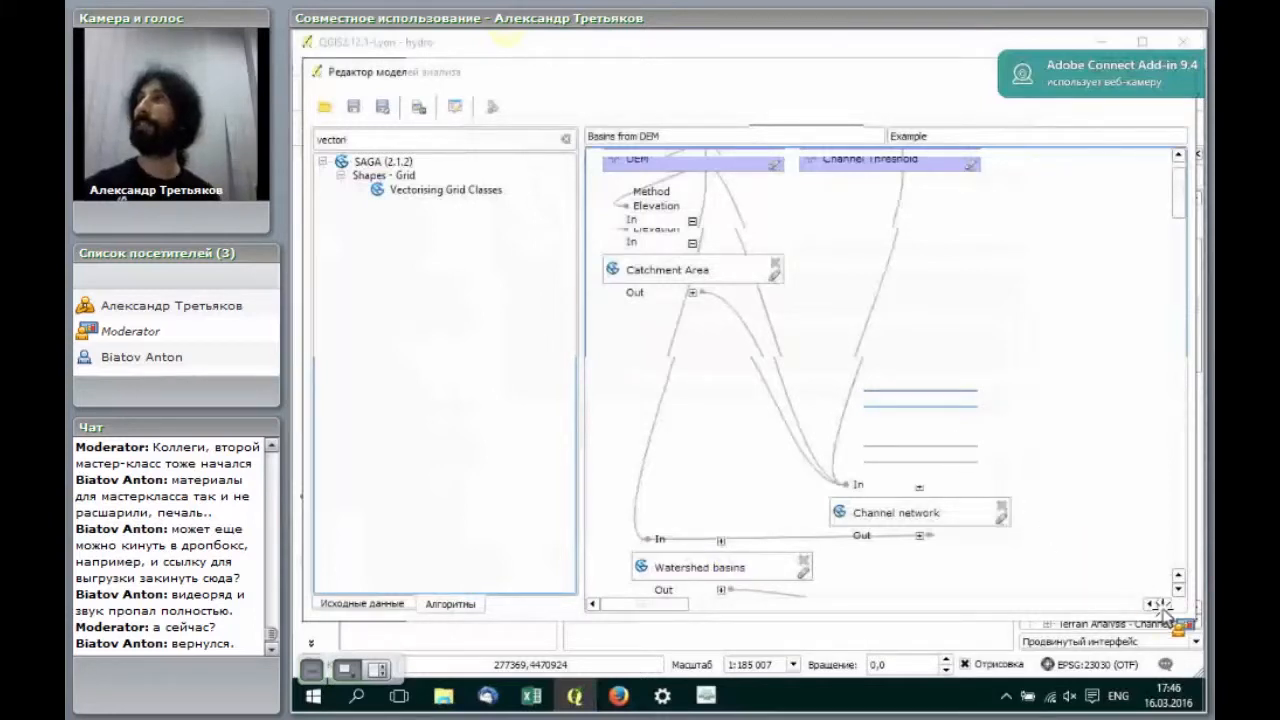
{"action": "scroll", "coordinate": [1066, 566], "scroll_direction": "down", "scroll_amount": 2}
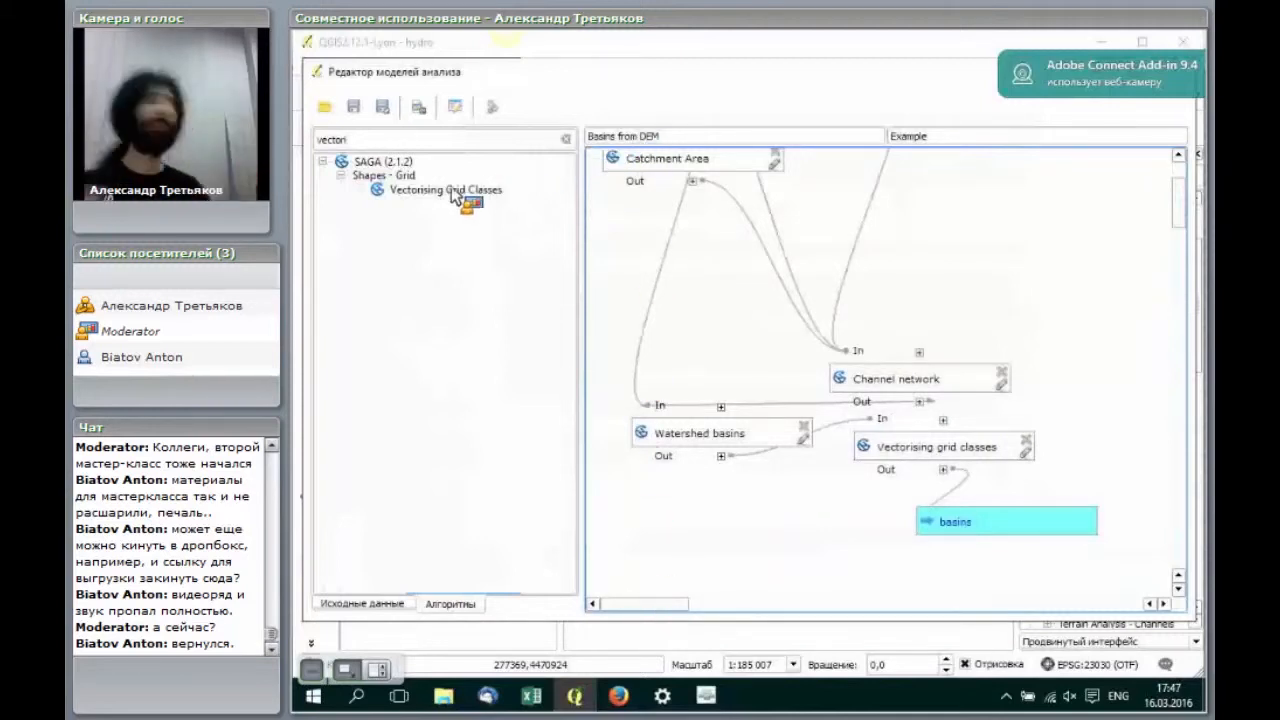
Step: Save the model in the processing models folder as basins.model
{"action": "left_click", "coordinate": [355, 107]}
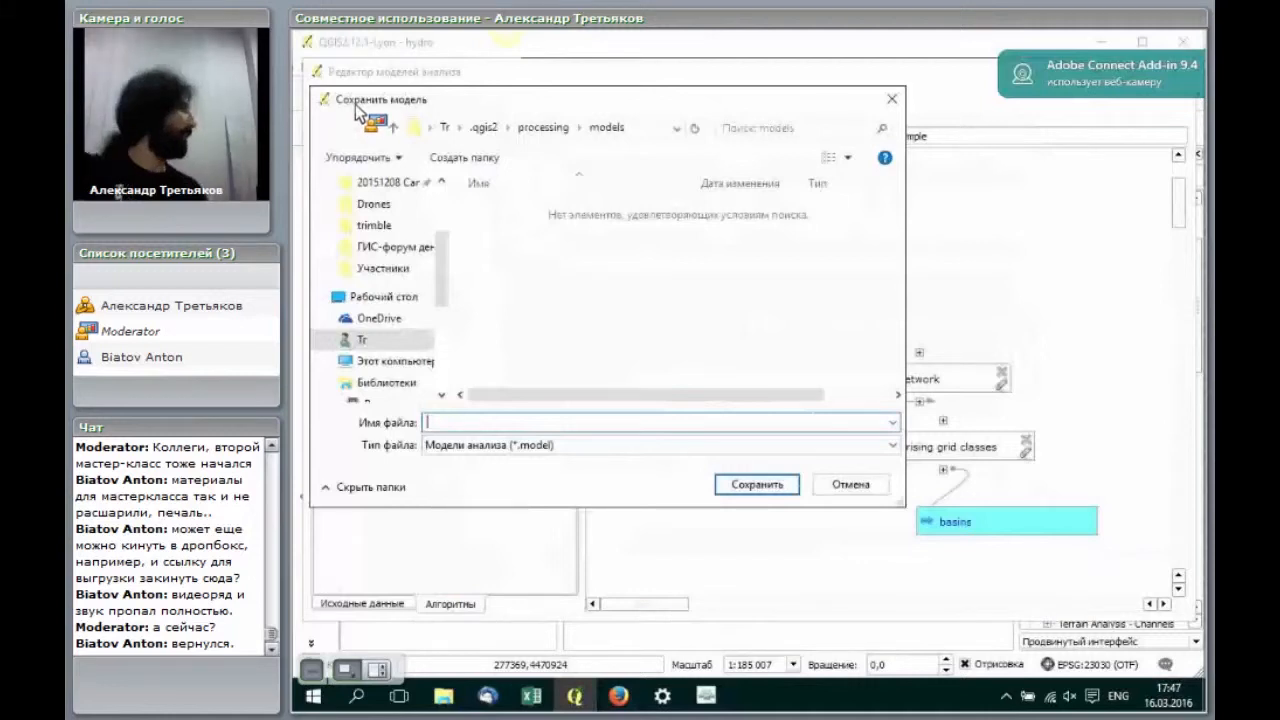
{"action": "left_click_drag", "start_coordinate": [358, 112], "coordinate": [358, 205]}
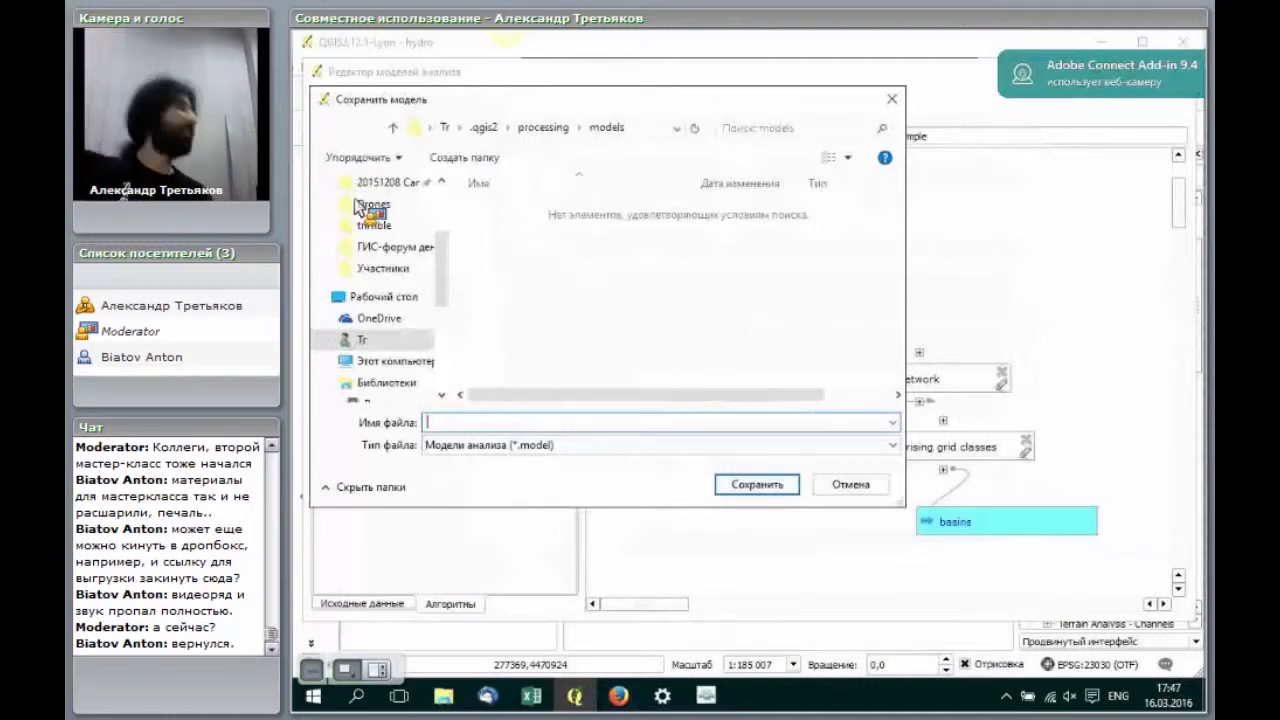
{"action": "type", "text": "wat"}
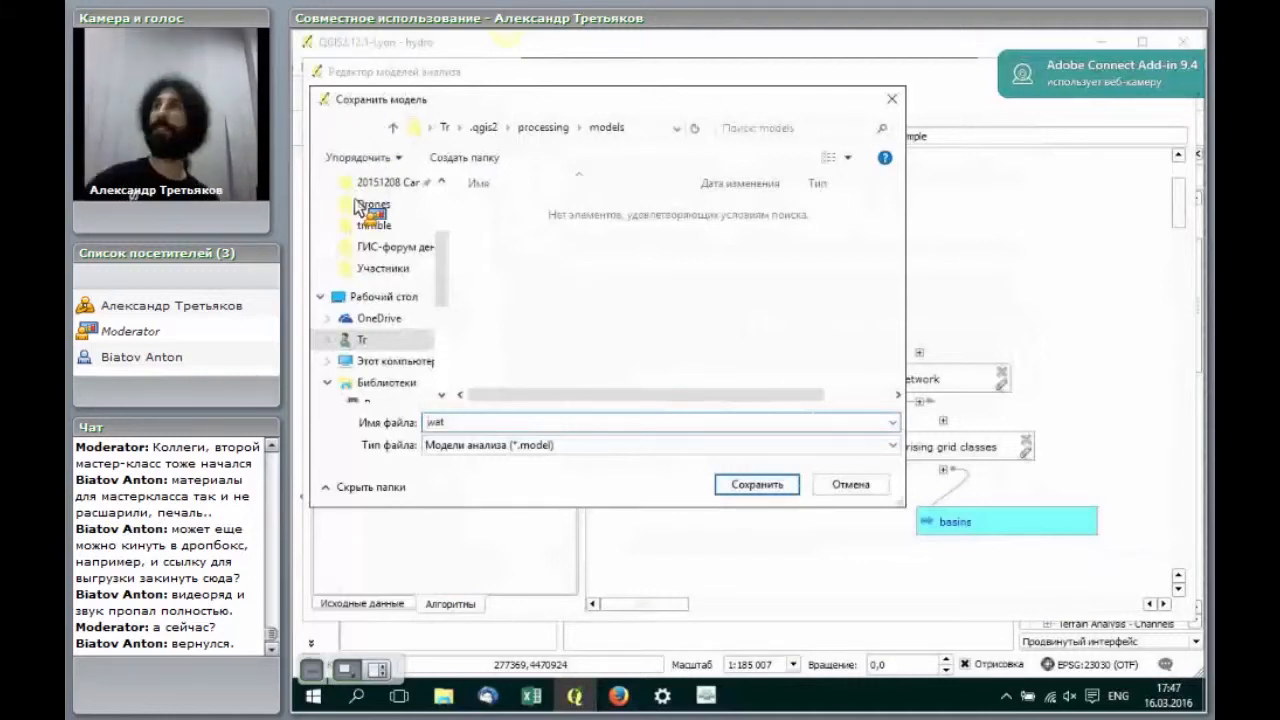
{"action": "key", "text": "BackSpace"}
{"action": "key", "text": "BackSpace"}
{"action": "key", "text": "BackSpace"}
{"action": "type", "text": "basins.model"}
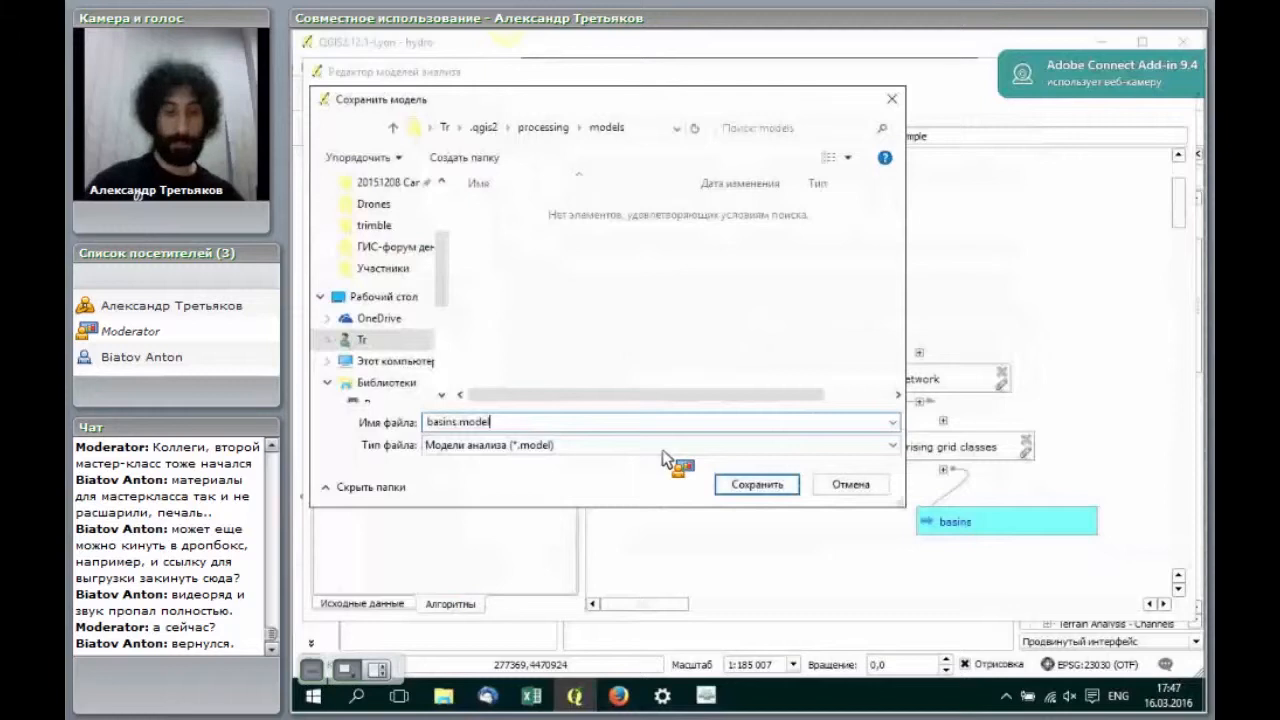
{"action": "left_click", "coordinate": [752, 486]}
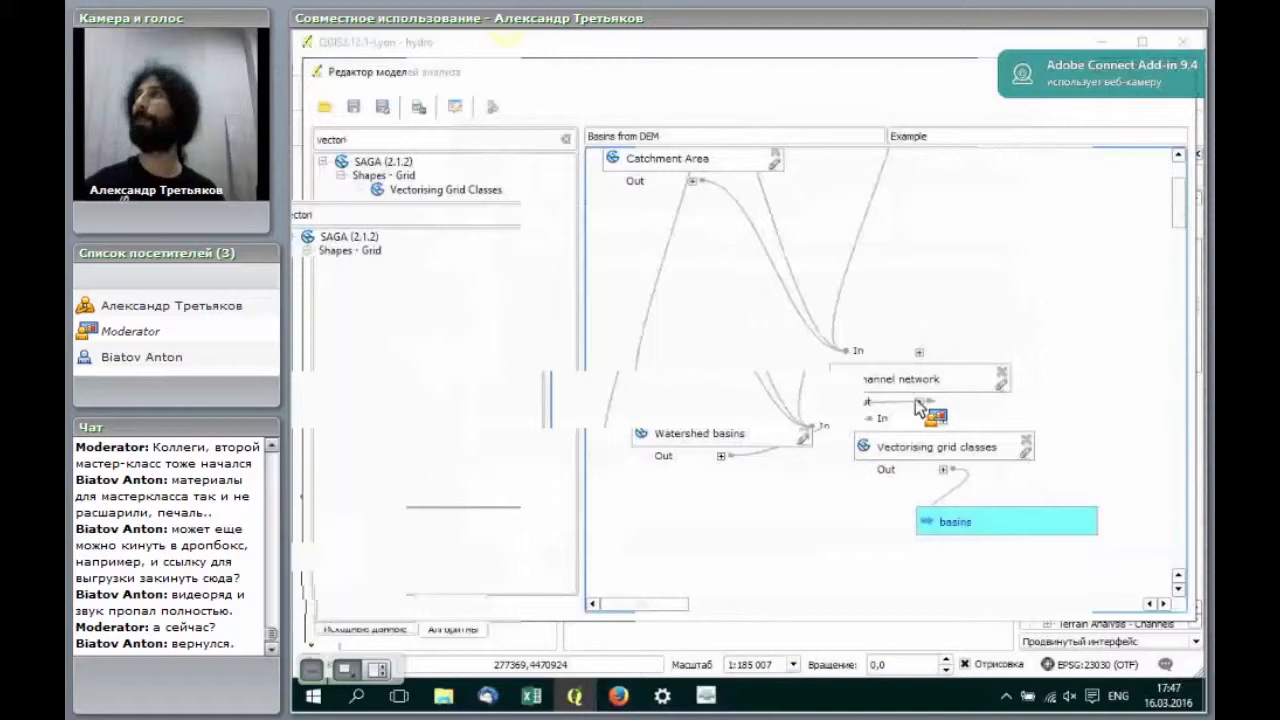
Step: Close the model editor and expand the Models group in the processing toolbox to locate Basins from DEM
{"action": "left_click", "coordinate": [1197, 223]}
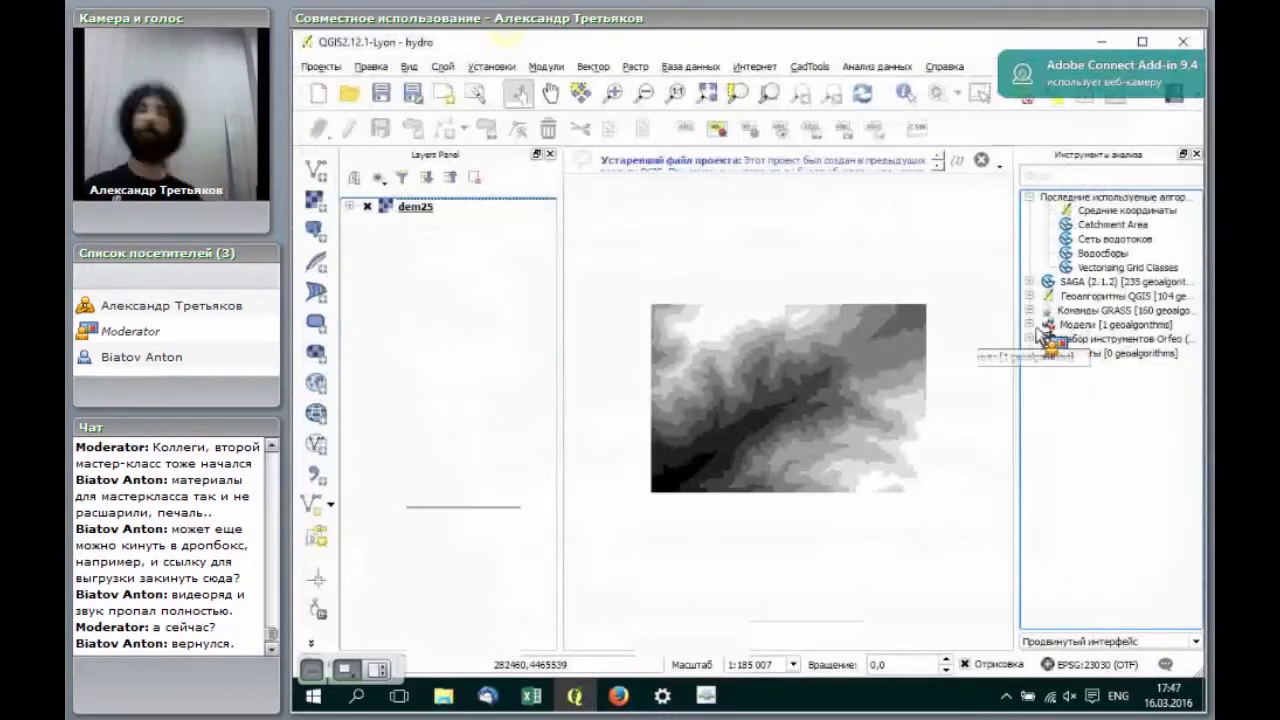
{"action": "double_click", "coordinate": [1040, 328]}
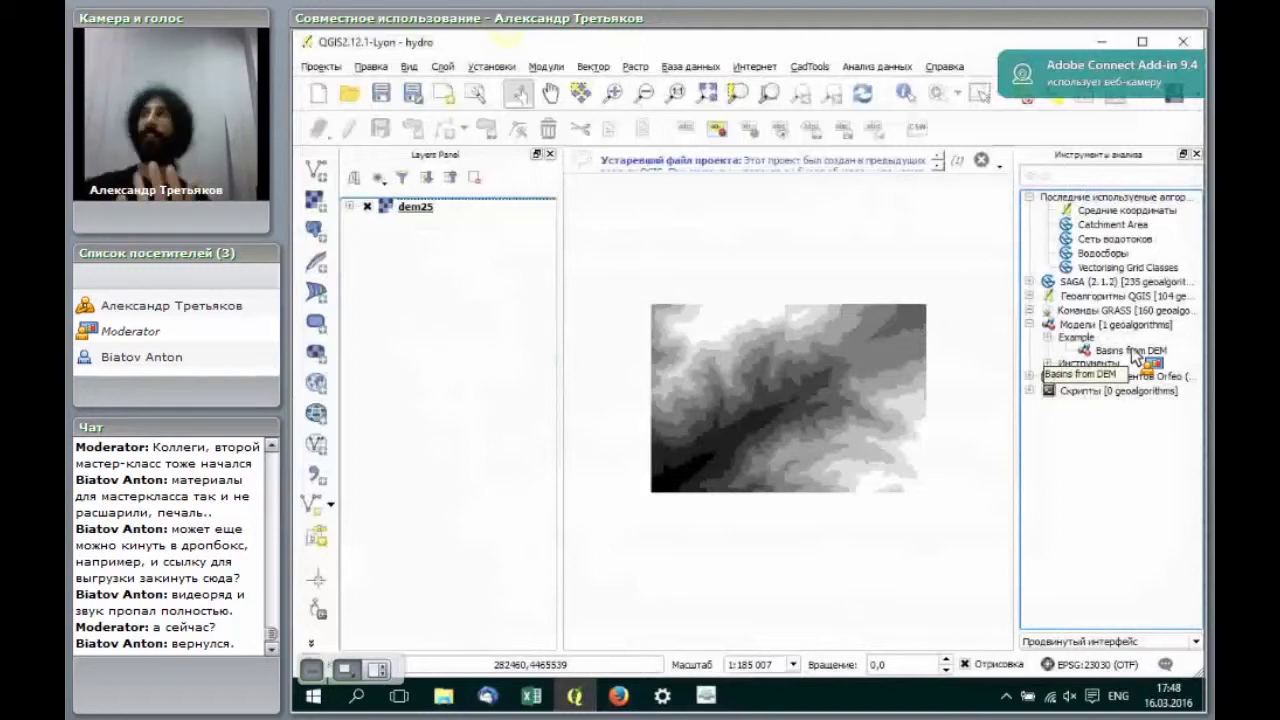
Step: Run the Basins from DEM model on dem25 with a channel threshold of 10000000
{"action": "left_click_drag", "start_coordinate": [1135, 357], "coordinate": [560, 210]}
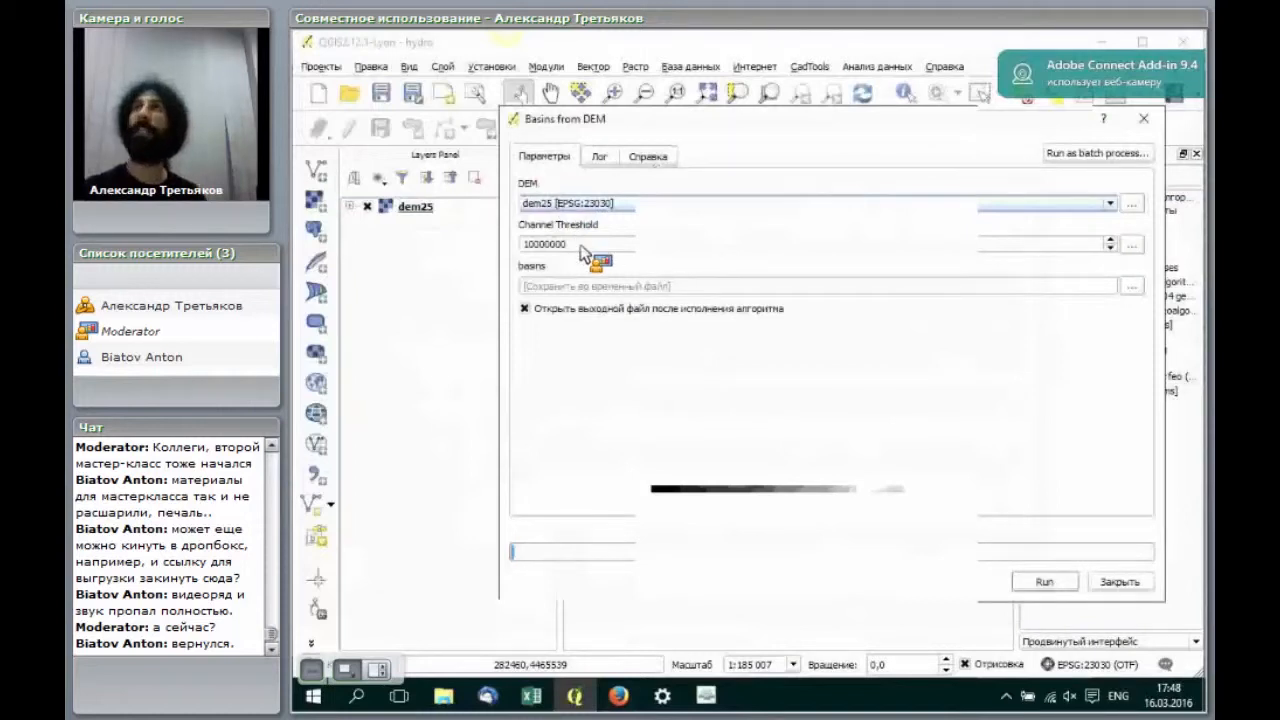
{"action": "left_click", "coordinate": [581, 246]}
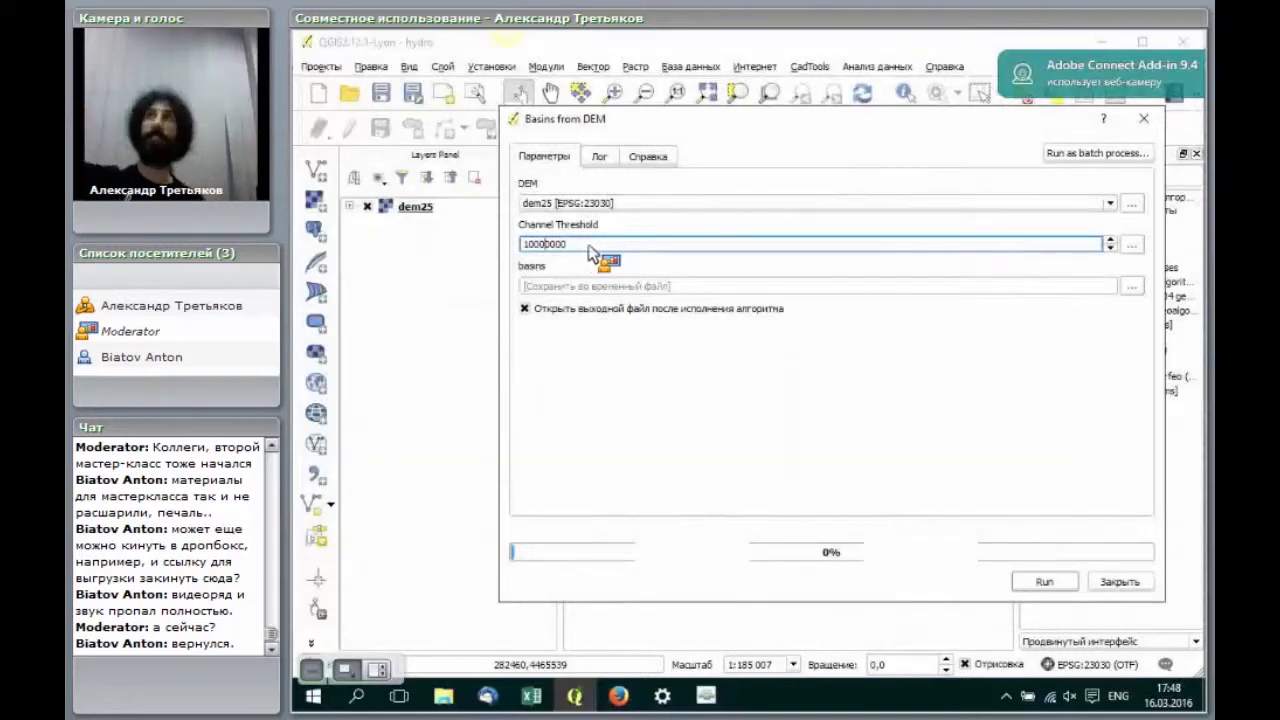
{"action": "left_click", "coordinate": [1045, 581]}
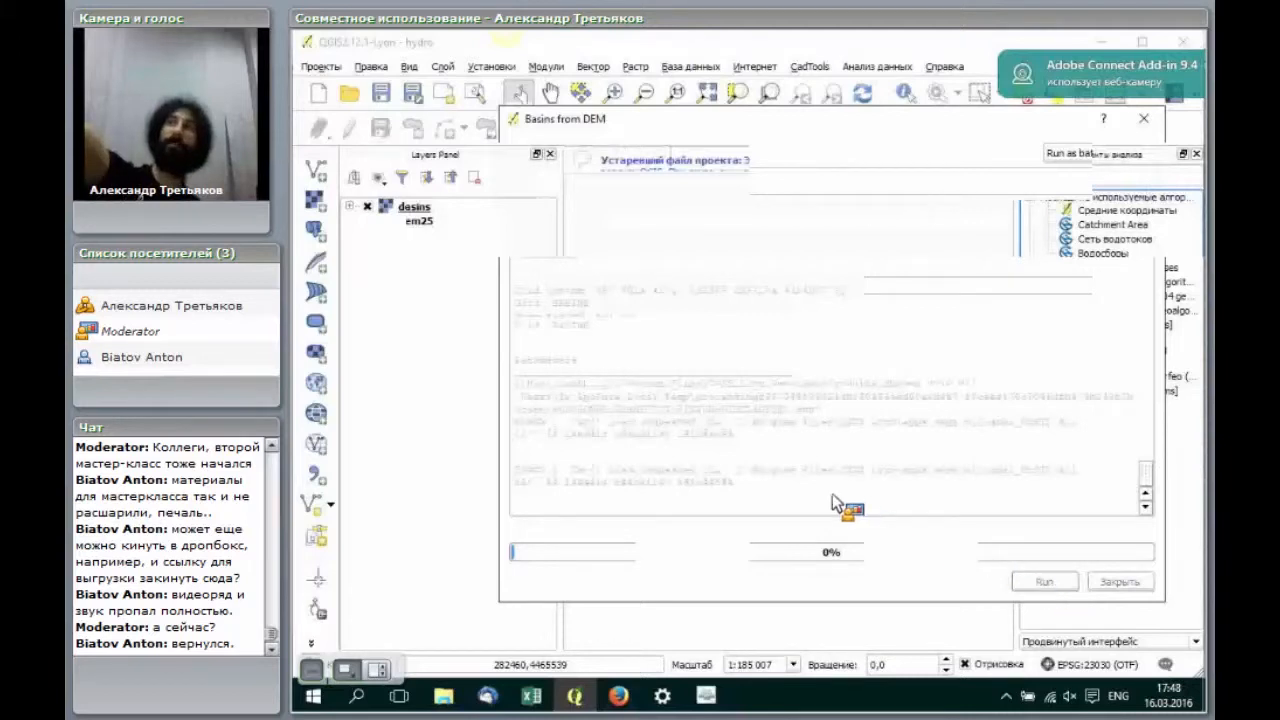
Step: Remove the newly generated basins layer from the project
{"action": "left_click_drag", "start_coordinate": [436, 232], "coordinate": [410, 215]}
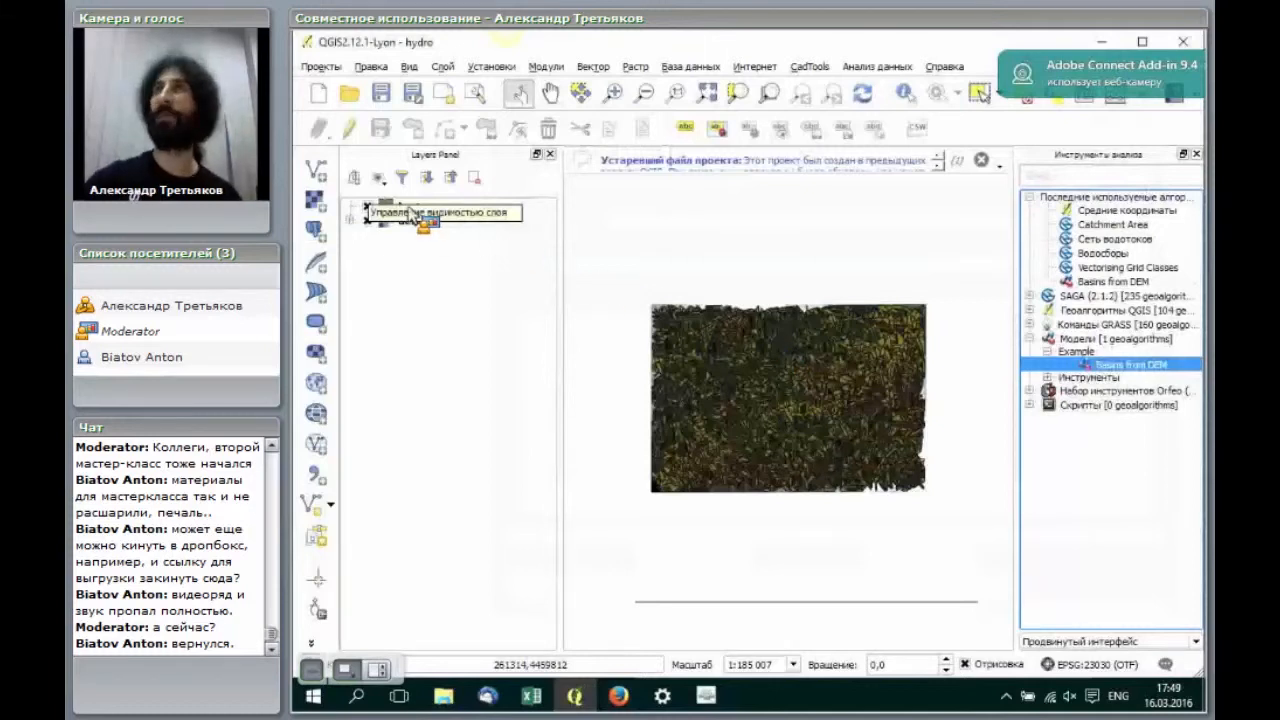
{"action": "left_click_drag", "start_coordinate": [410, 215], "coordinate": [468, 216]}
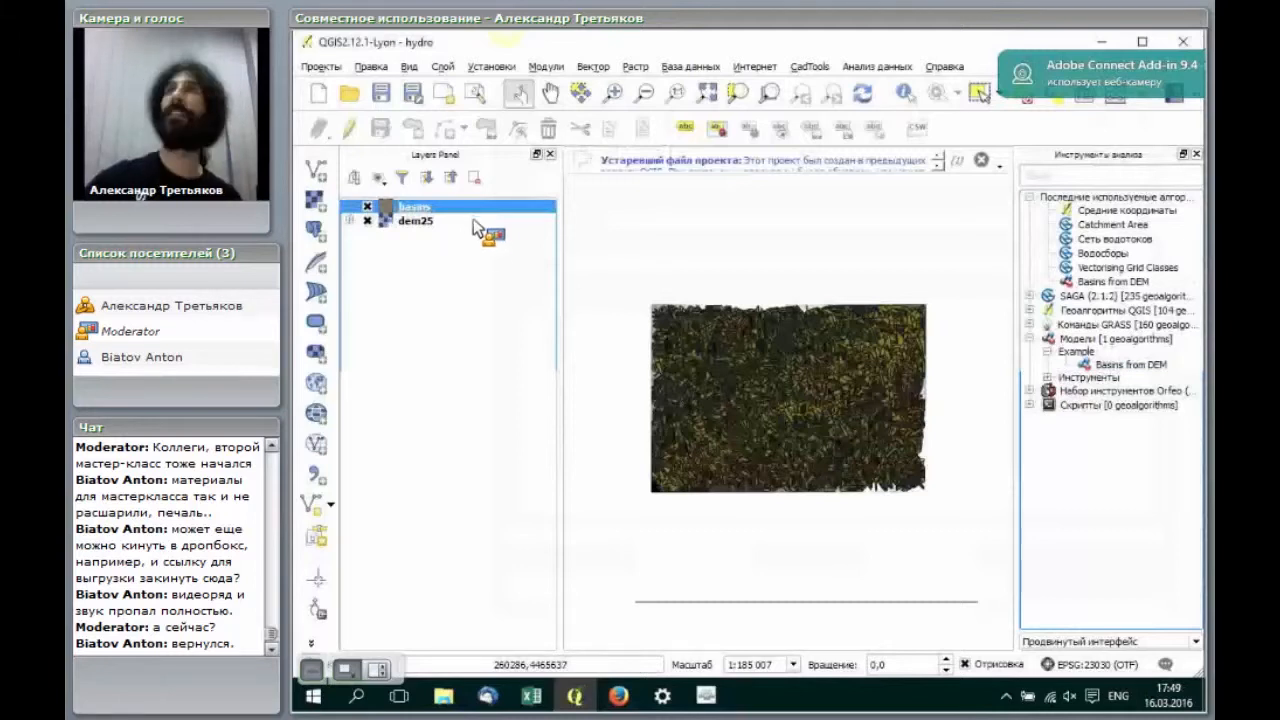
{"action": "right_click", "coordinate": [421, 207]}
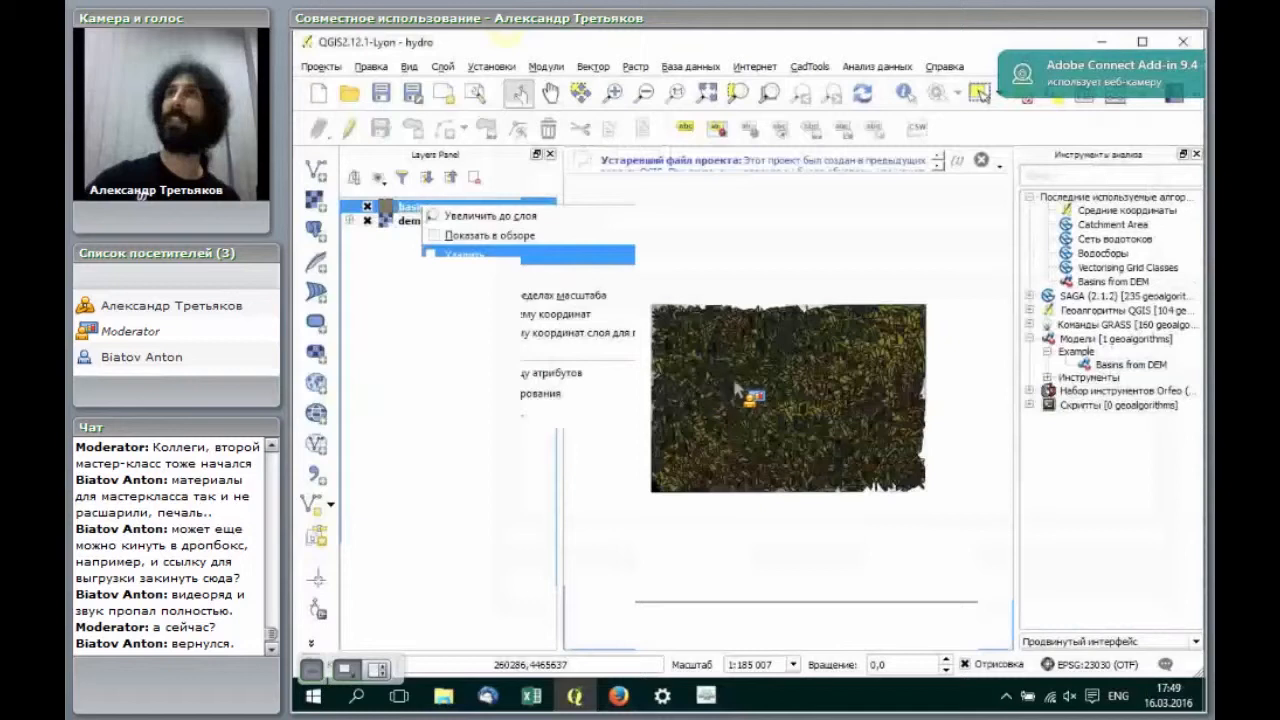
Step: Edit the Basins from DEM model, setting the Channel network's Initiation Type to Greater than, and save the model
{"action": "double_click", "coordinate": [1145, 367]}
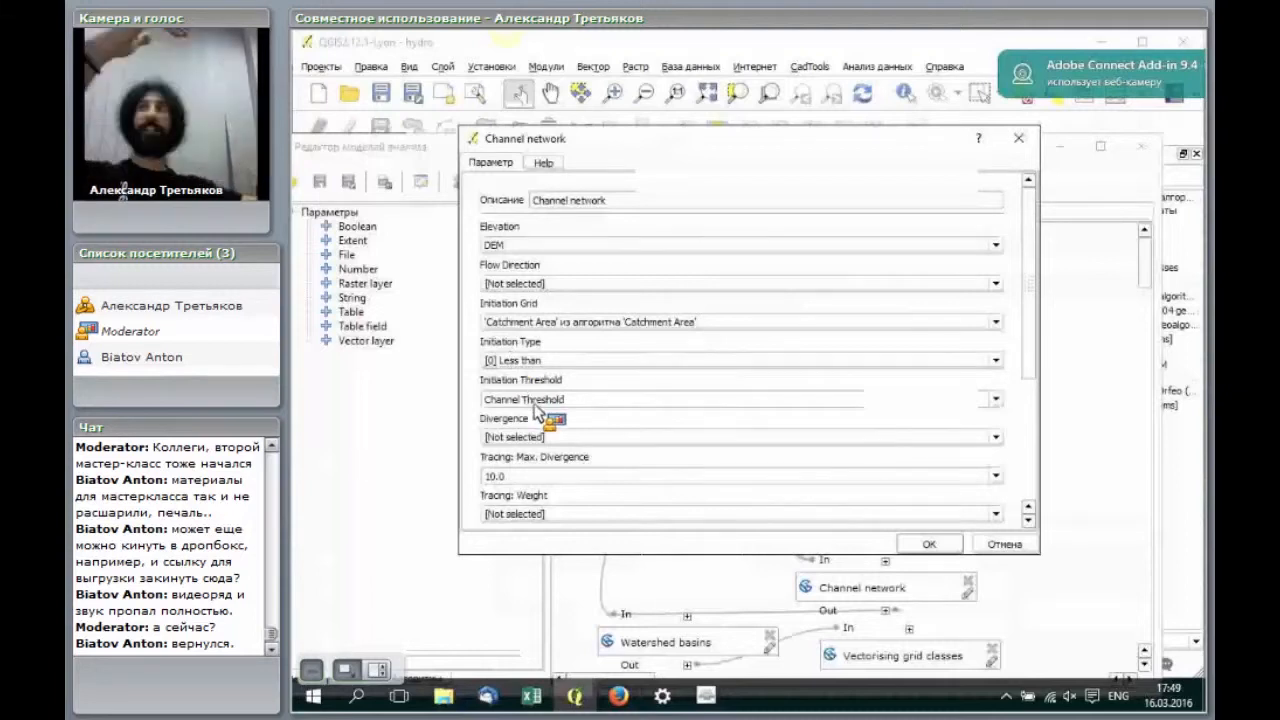
{"action": "left_click", "coordinate": [562, 361]}
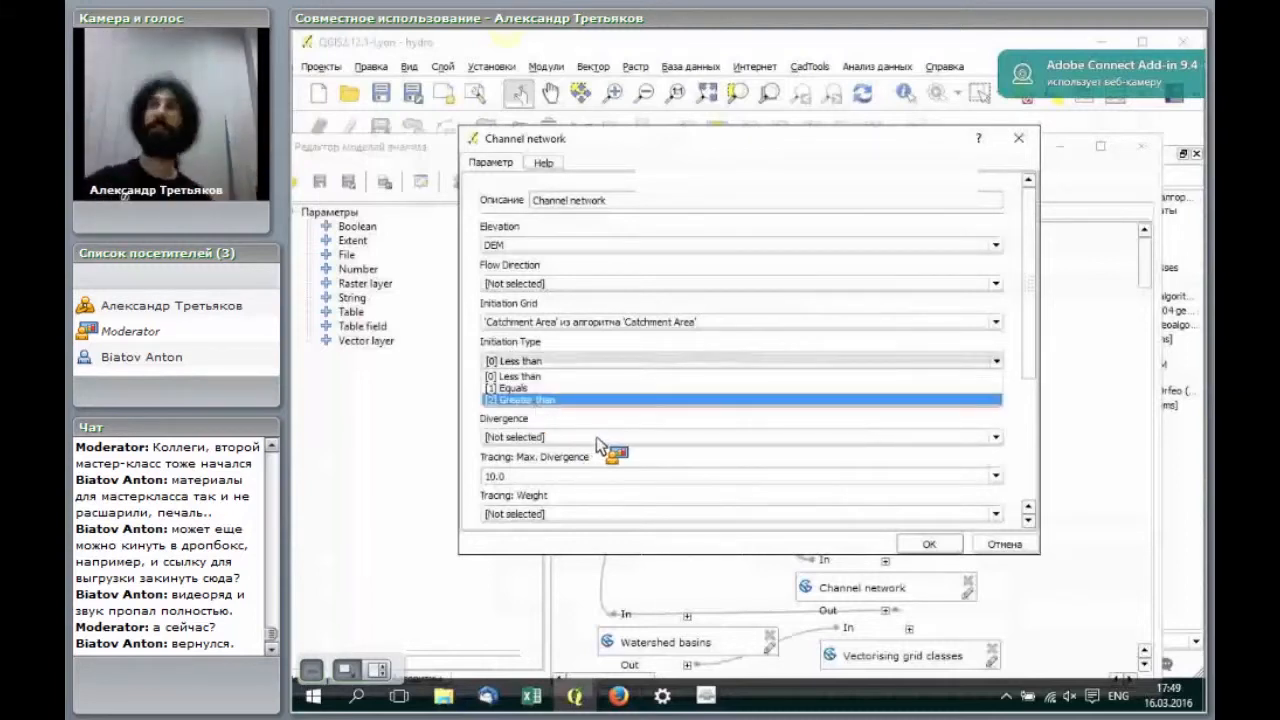
{"action": "left_click", "coordinate": [575, 401]}
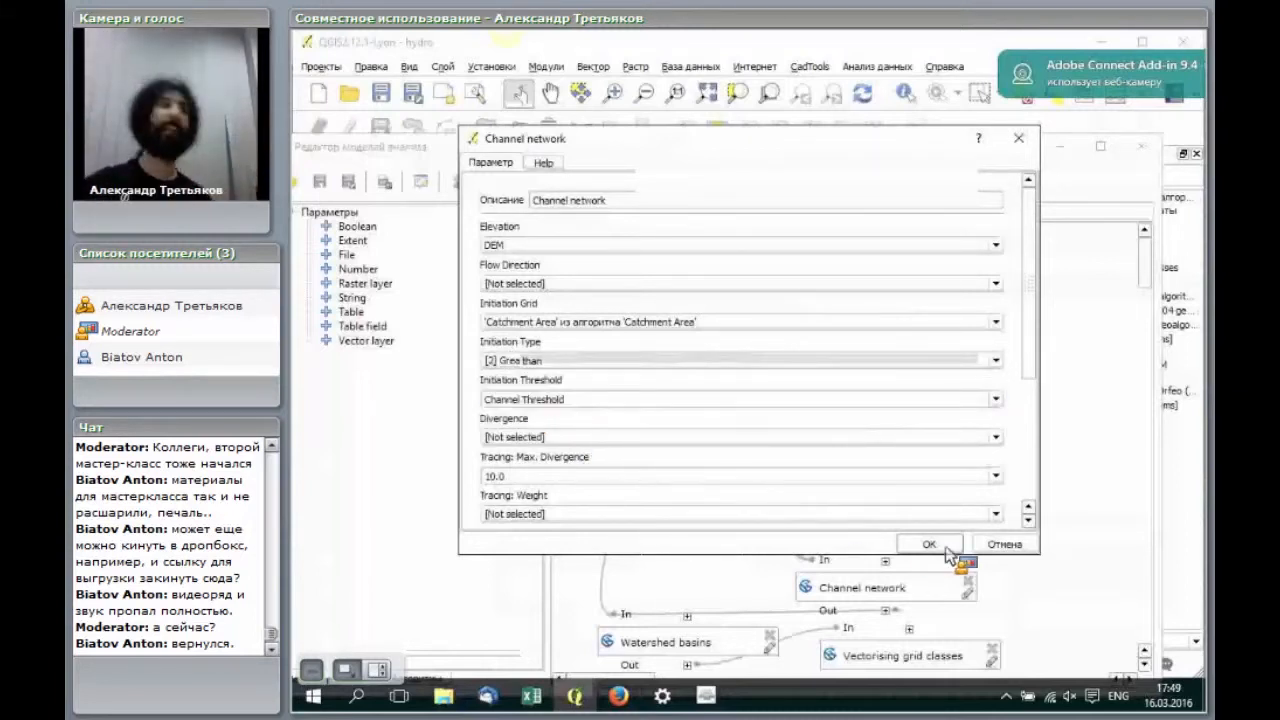
{"action": "left_click", "coordinate": [325, 172]}
{"action": "left_click", "coordinate": [730, 453]}
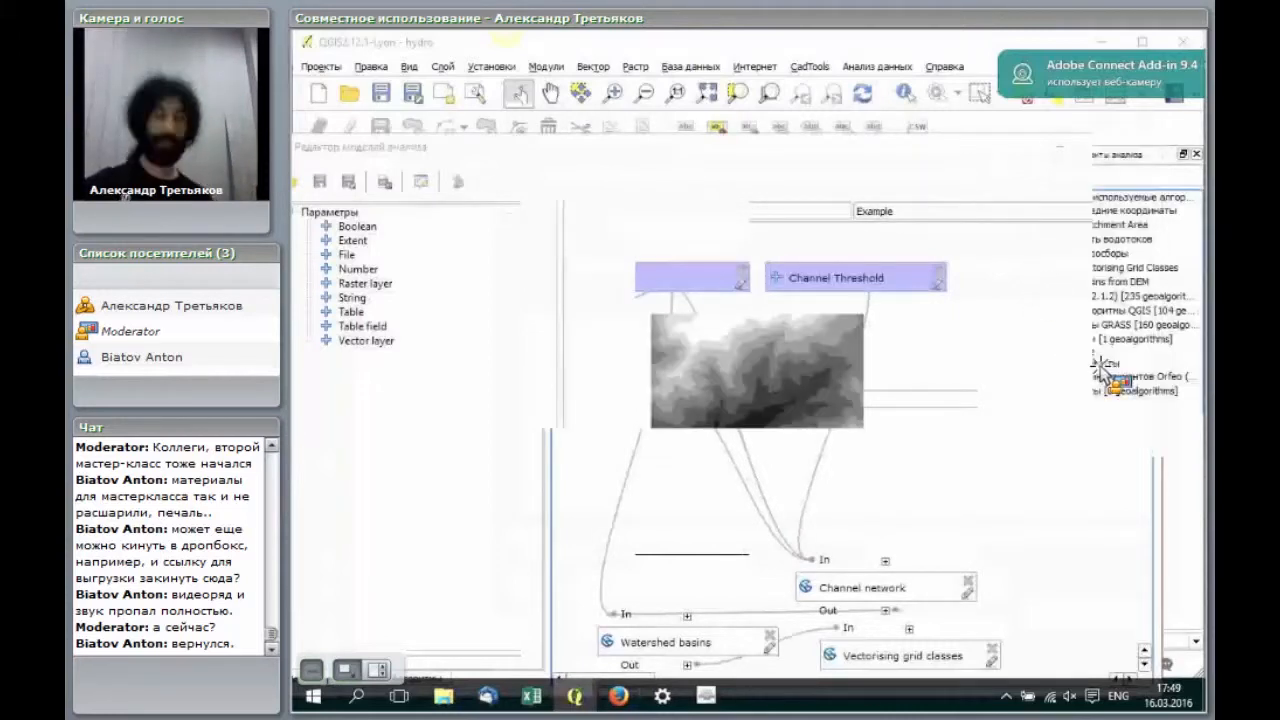
Step: Run the corrected Basins from DEM model on the dem25 layer
{"action": "left_click_drag", "start_coordinate": [1105, 370], "coordinate": [568, 279]}
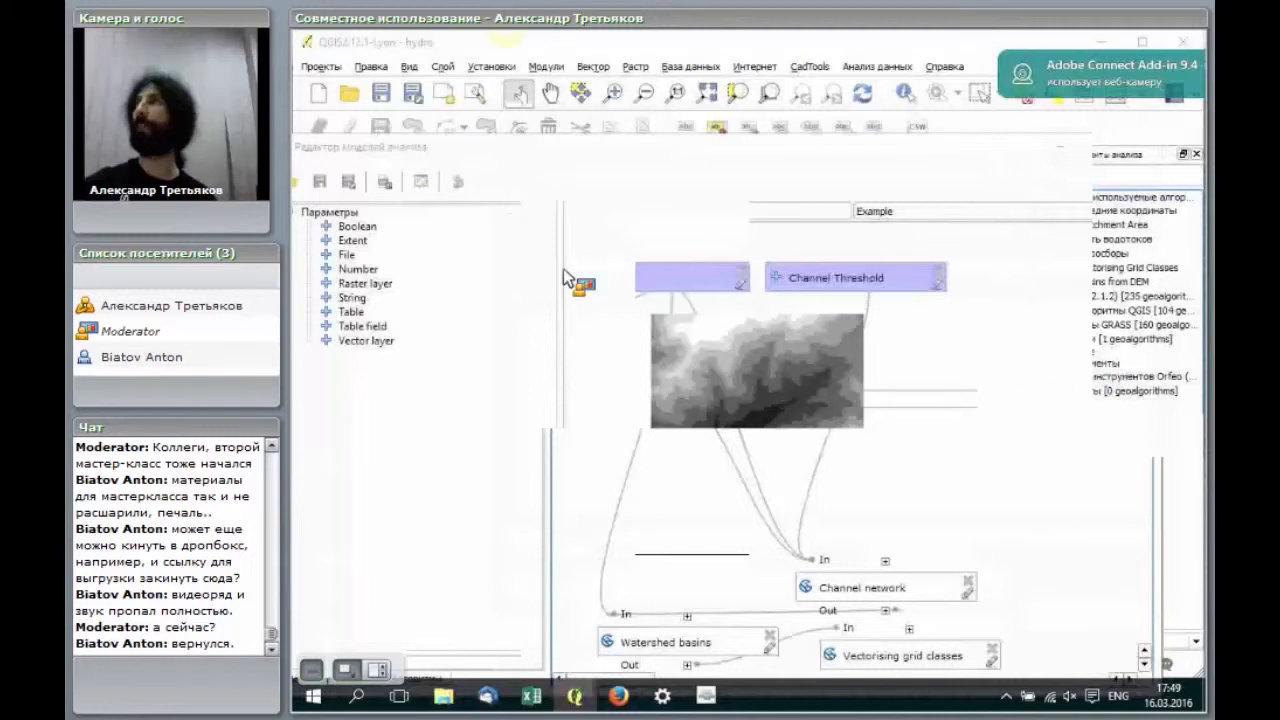
{"action": "left_click", "coordinate": [1045, 582]}
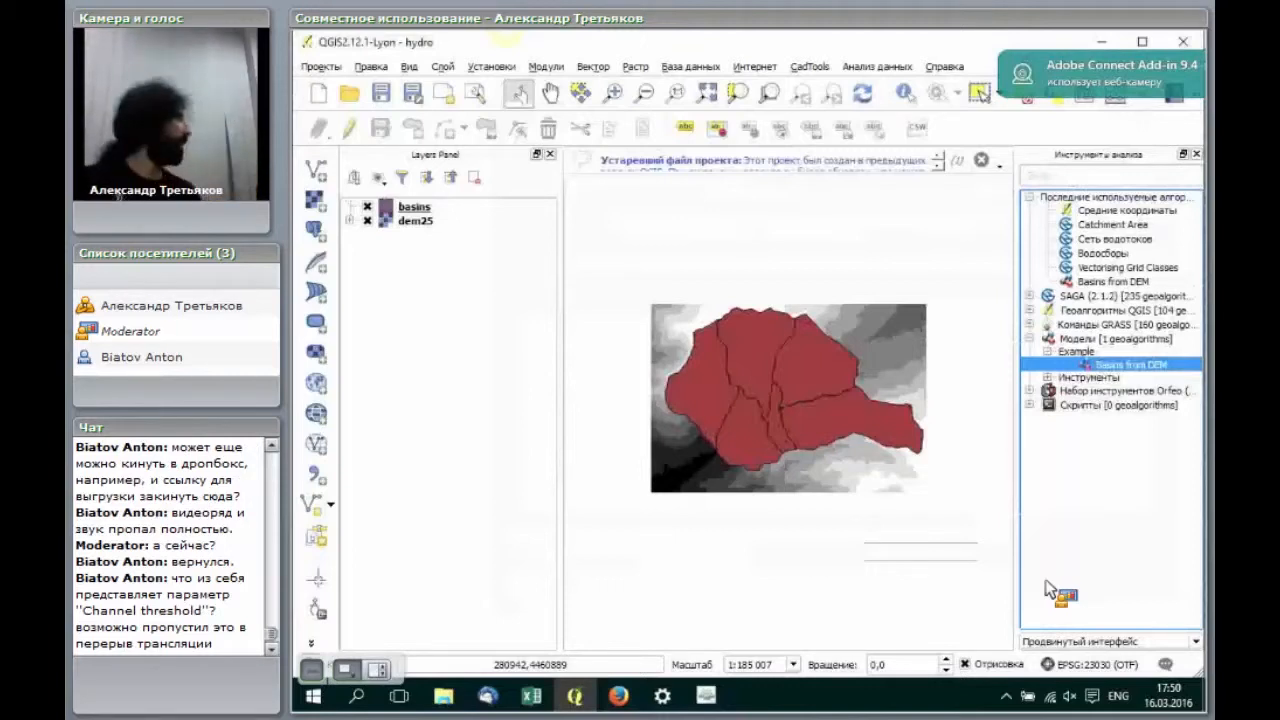
Step: Run Basins from DEM again on dem25 with the channel threshold set to 1000000
{"action": "left_click_drag", "start_coordinate": [1050, 590], "coordinate": [1140, 370]}
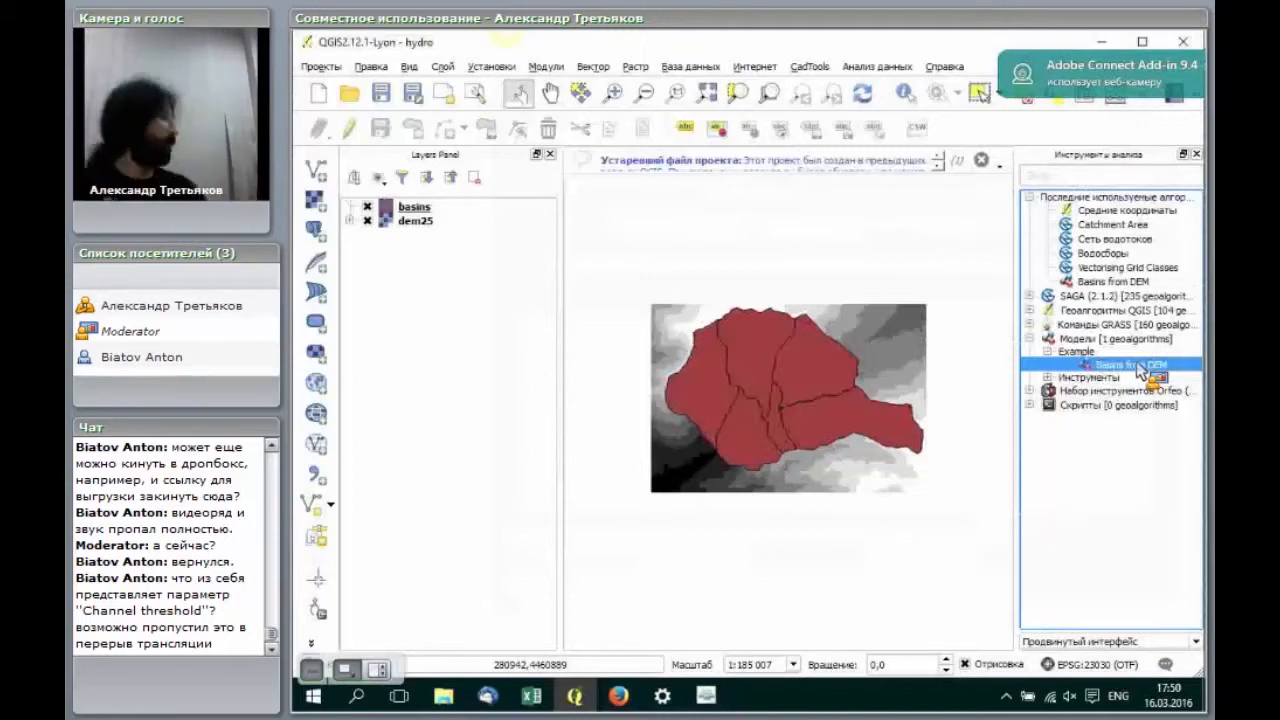
{"action": "left_click_drag", "start_coordinate": [1138, 370], "coordinate": [826, 428]}
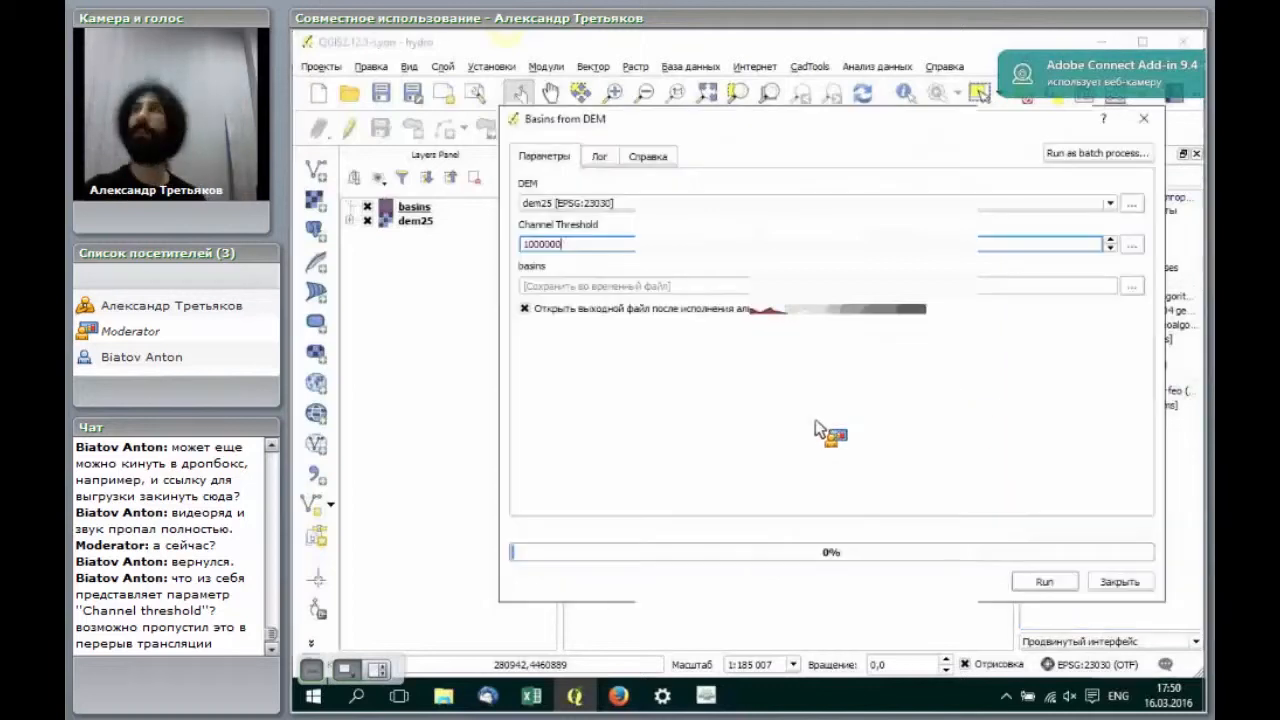
{"action": "left_click", "coordinate": [1043, 584]}
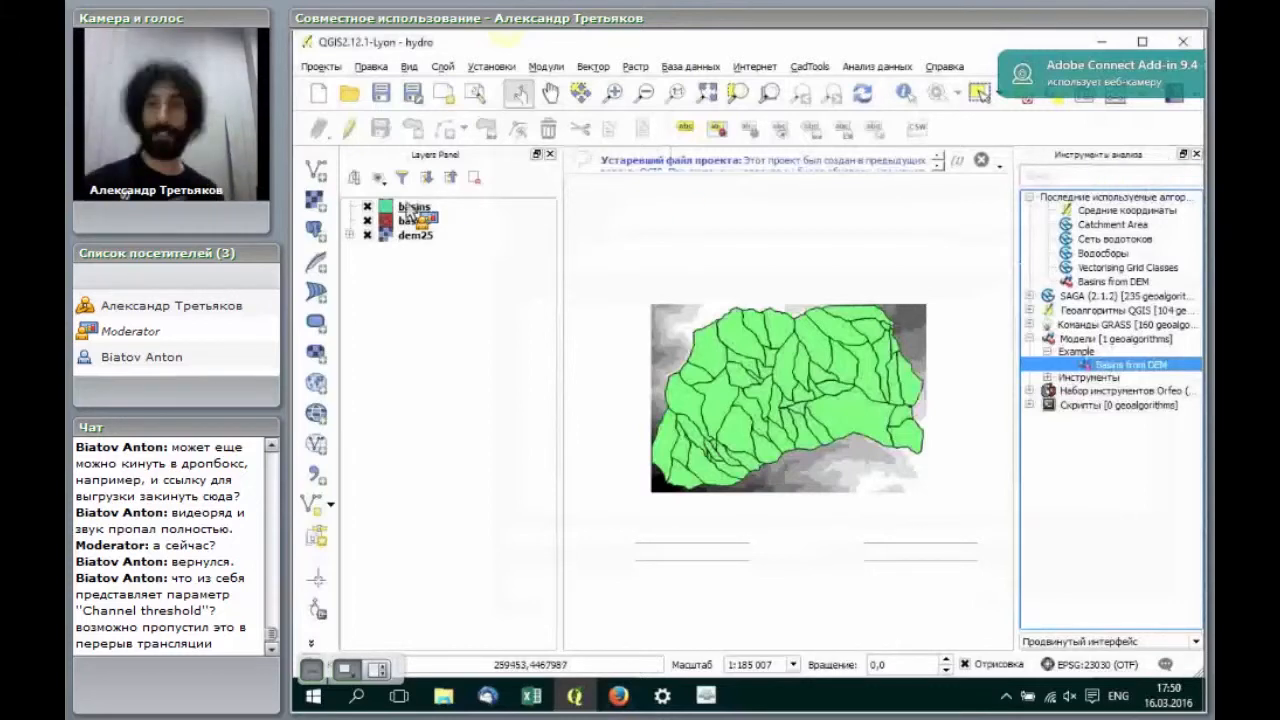
{"action": "left_click_drag", "start_coordinate": [409, 207], "coordinate": [420, 235]}
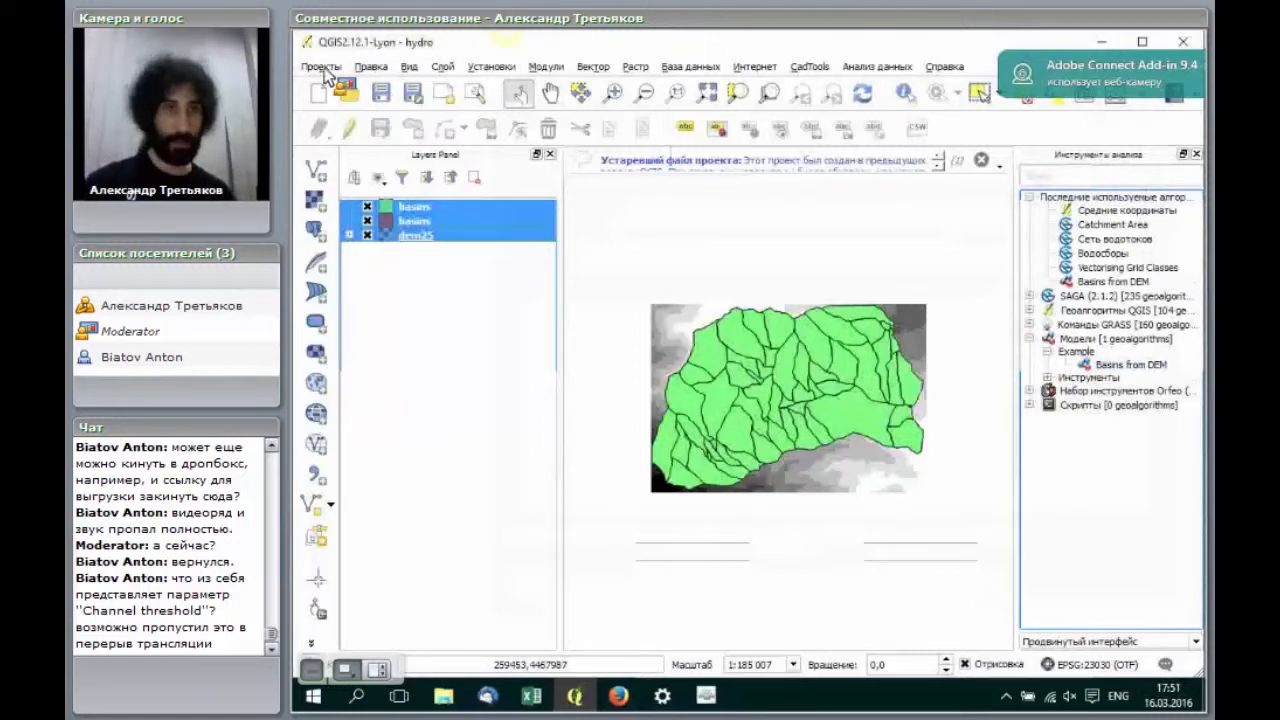
{"action": "left_click", "coordinate": [325, 76]}
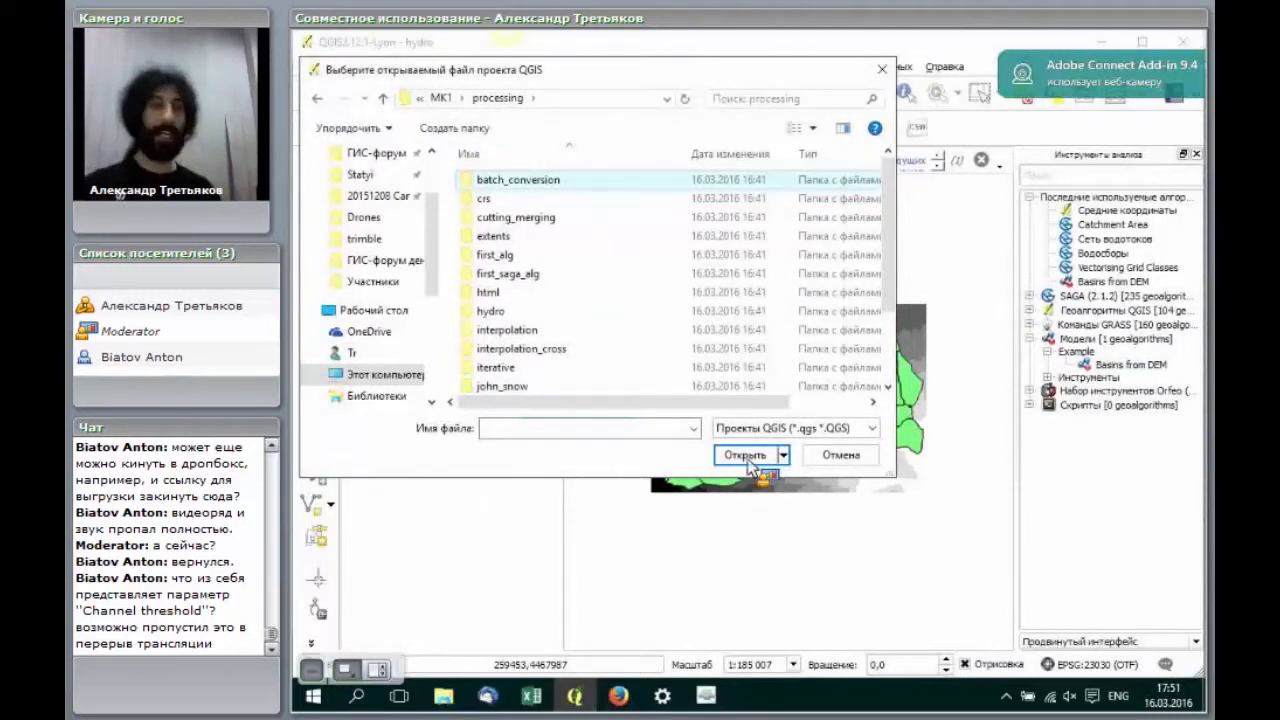
{"action": "left_click_drag", "start_coordinate": [487, 190], "coordinate": [516, 222]}
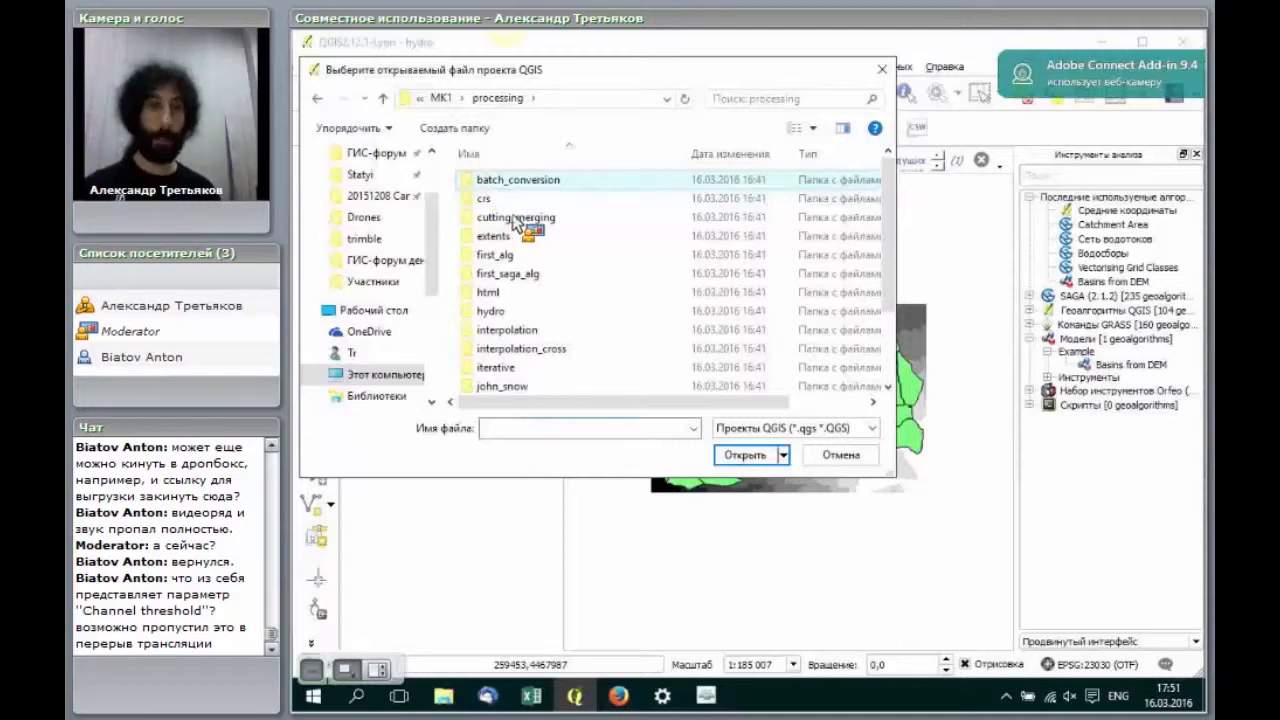
{"action": "double_click", "coordinate": [510, 181]}
Step: Add the pt1.shp shapefile from the batch_conversion folder as a vector layer
{"action": "left_click_drag", "start_coordinate": [470, 150], "coordinate": [1178, 592]}
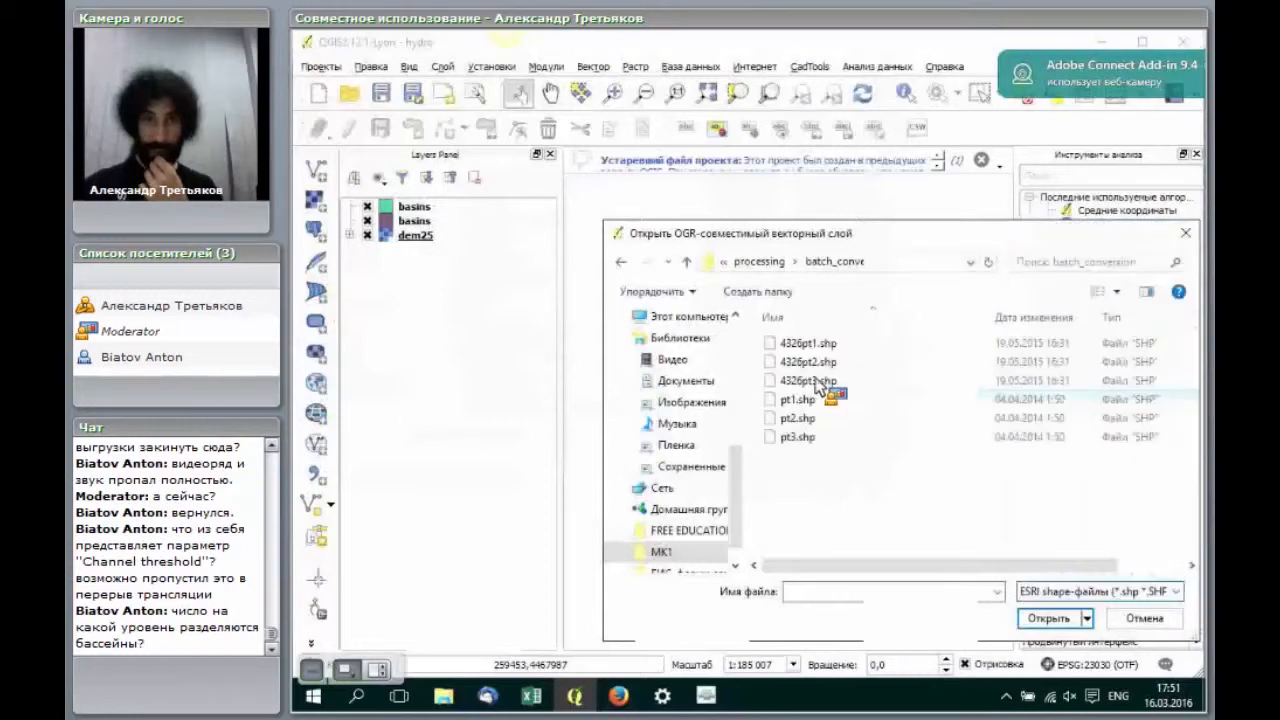
{"action": "left_click", "coordinate": [816, 382], "text": "shift"}
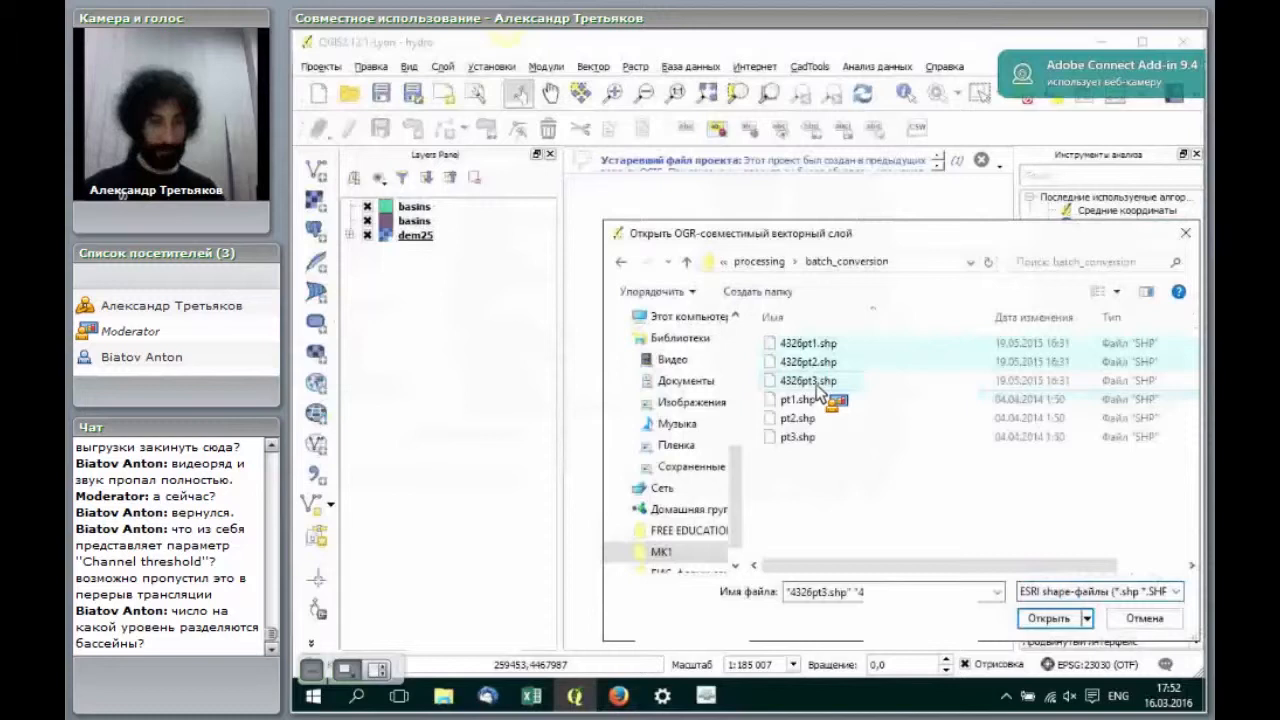
{"action": "right_click", "coordinate": [816, 388]}
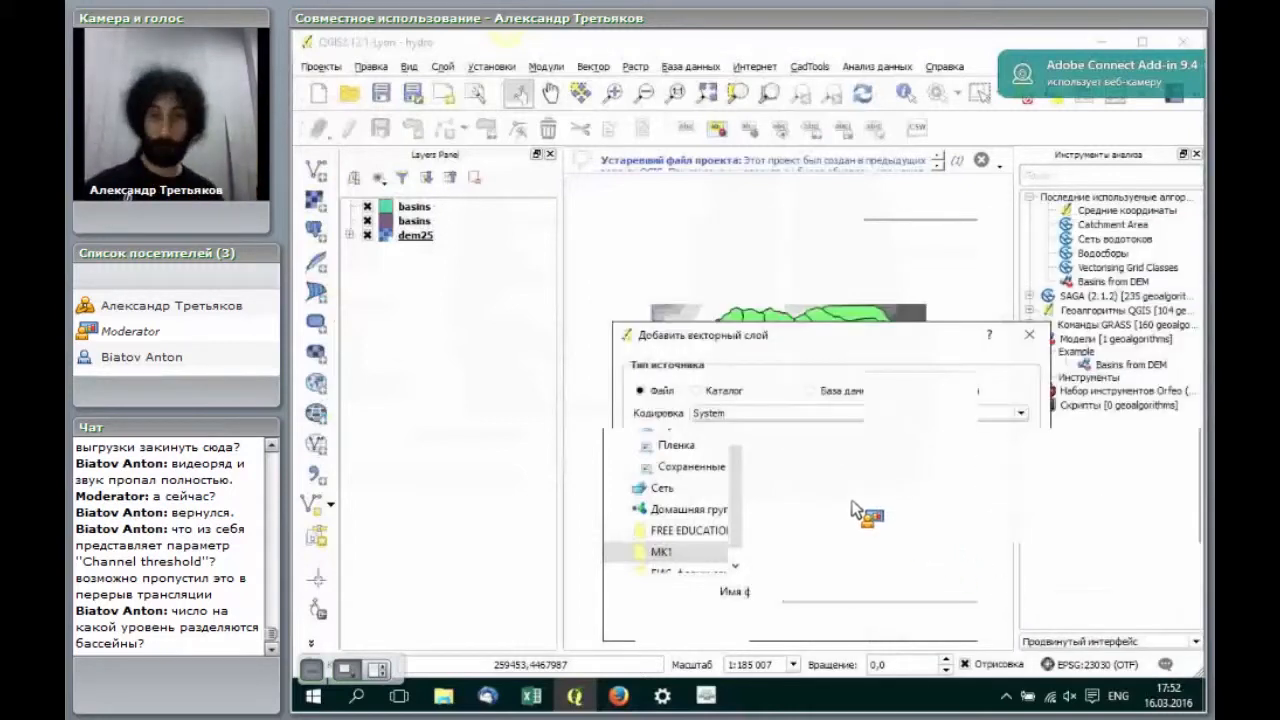
Step: Remove both basins layers and dem25 from the project, keeping only pt1
{"action": "mouse_move", "coordinate": [853, 504]}
{"action": "left_mouse_down"}
{"action": "mouse_move", "coordinate": [379, 211]}
{"action": "mouse_move", "coordinate": [410, 224]}
{"action": "mouse_move", "coordinate": [408, 250]}
{"action": "left_mouse_up"}
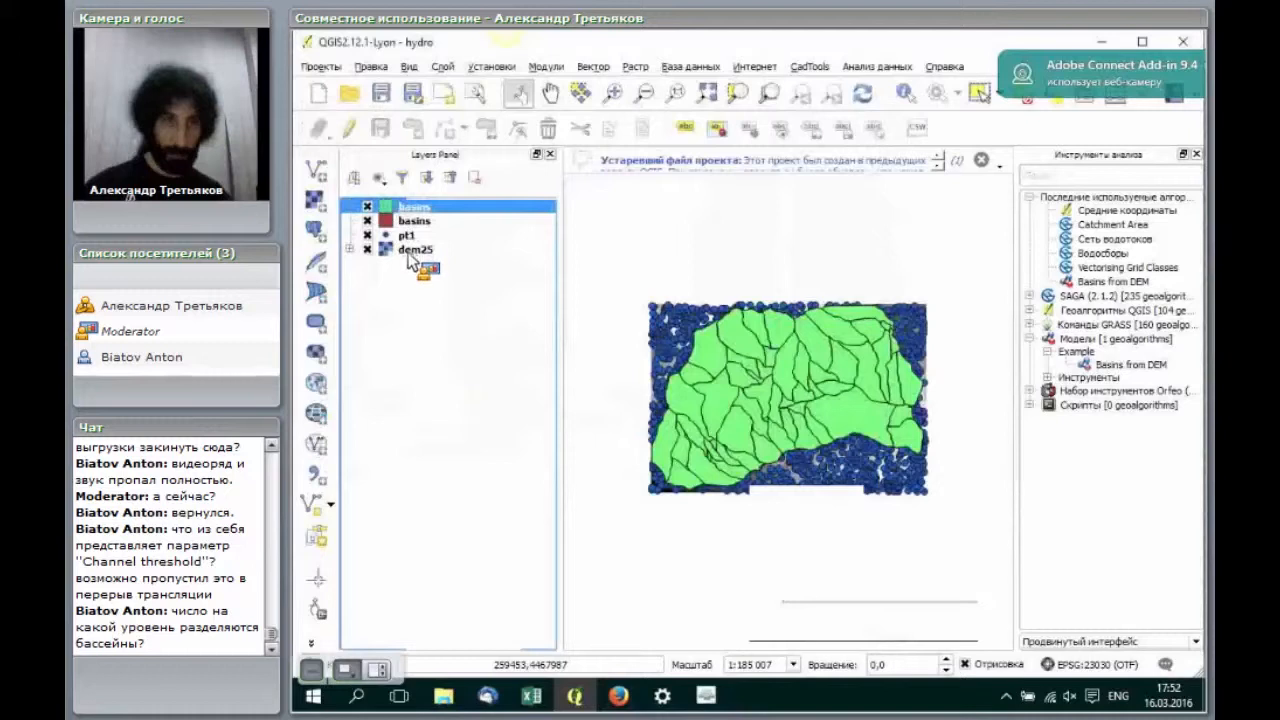
{"action": "right_click", "coordinate": [408, 252]}
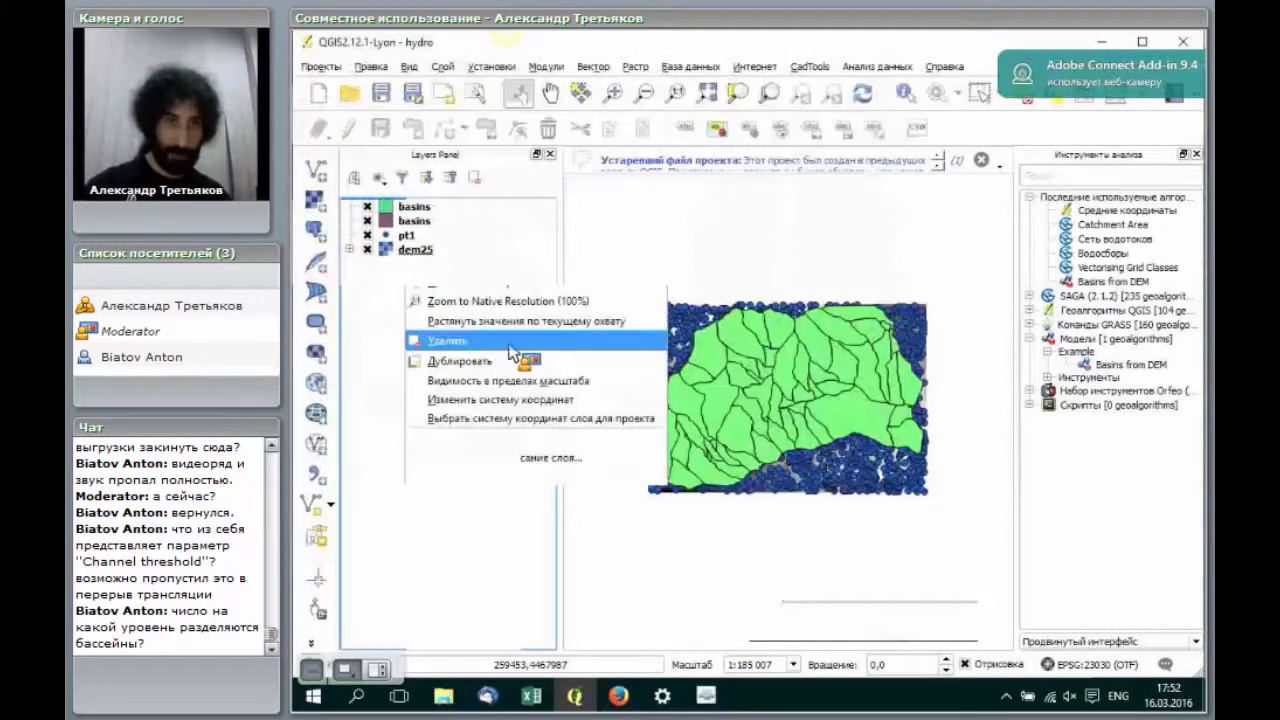
{"action": "left_click", "coordinate": [618, 355]}
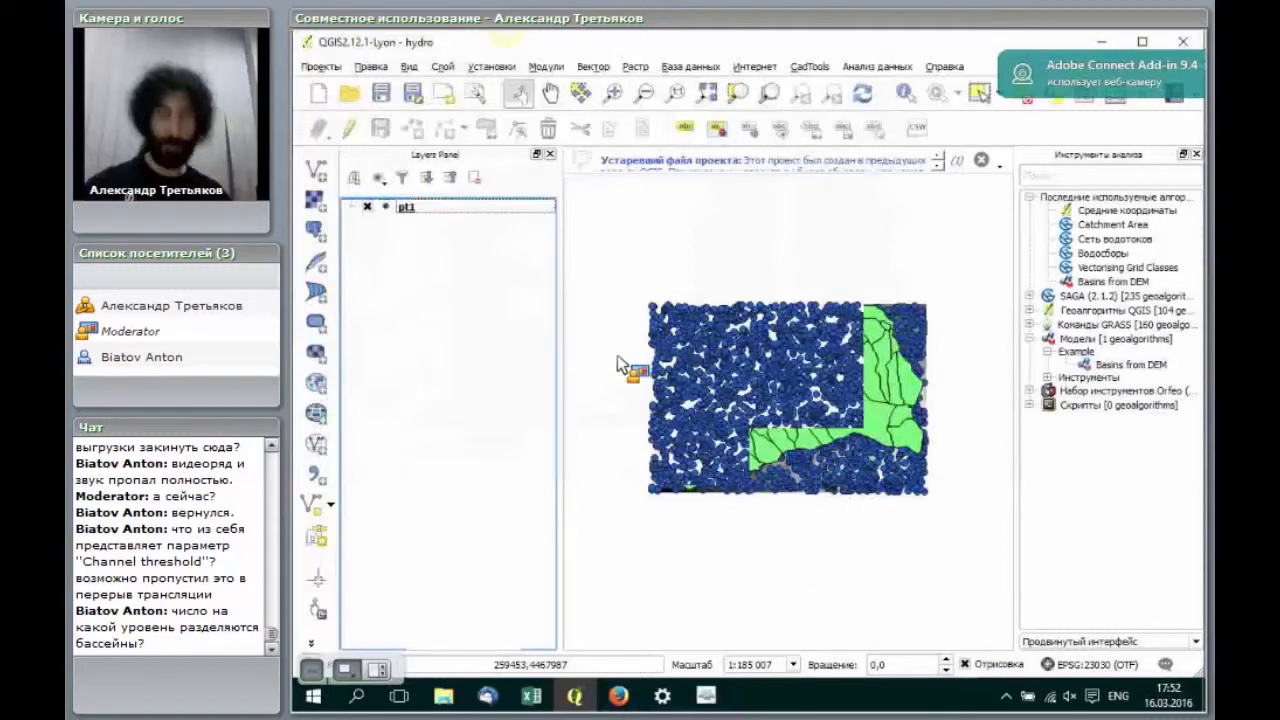
Step: Examine the pt1 layer's general properties, including its source and coordinate system, and close them
{"action": "double_click", "coordinate": [408, 209]}
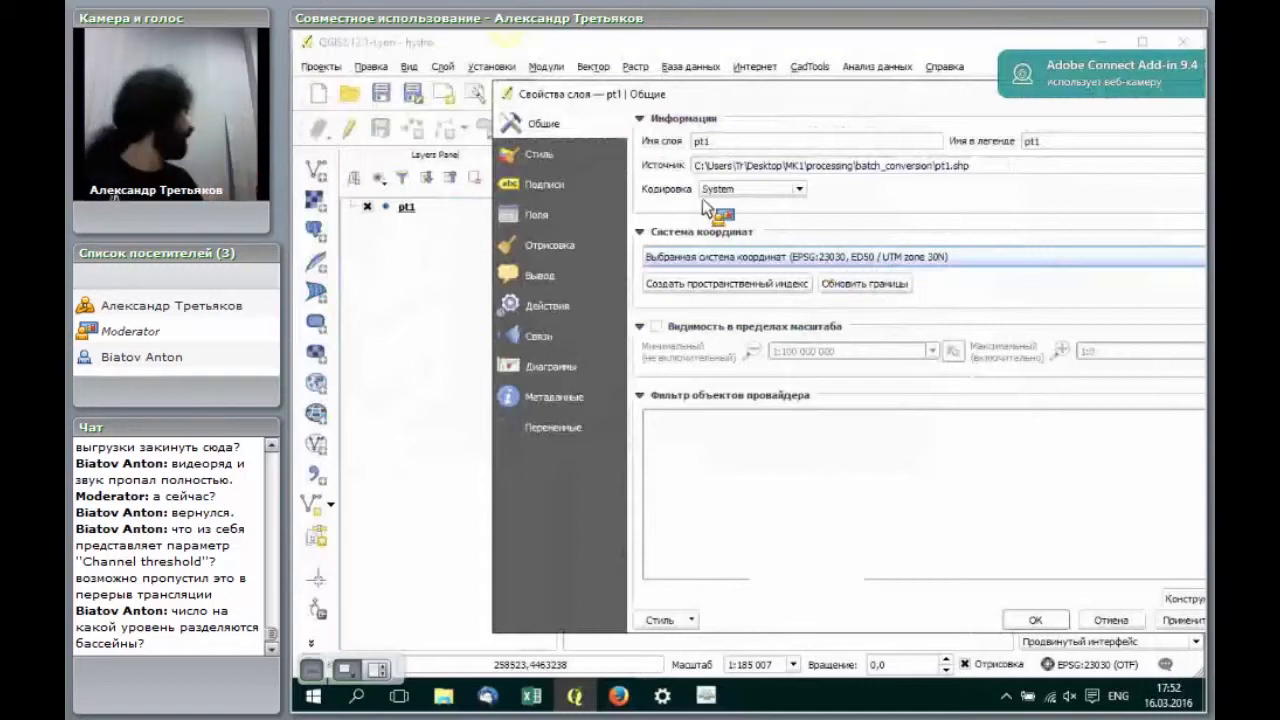
{"action": "left_click", "coordinate": [509, 95]}
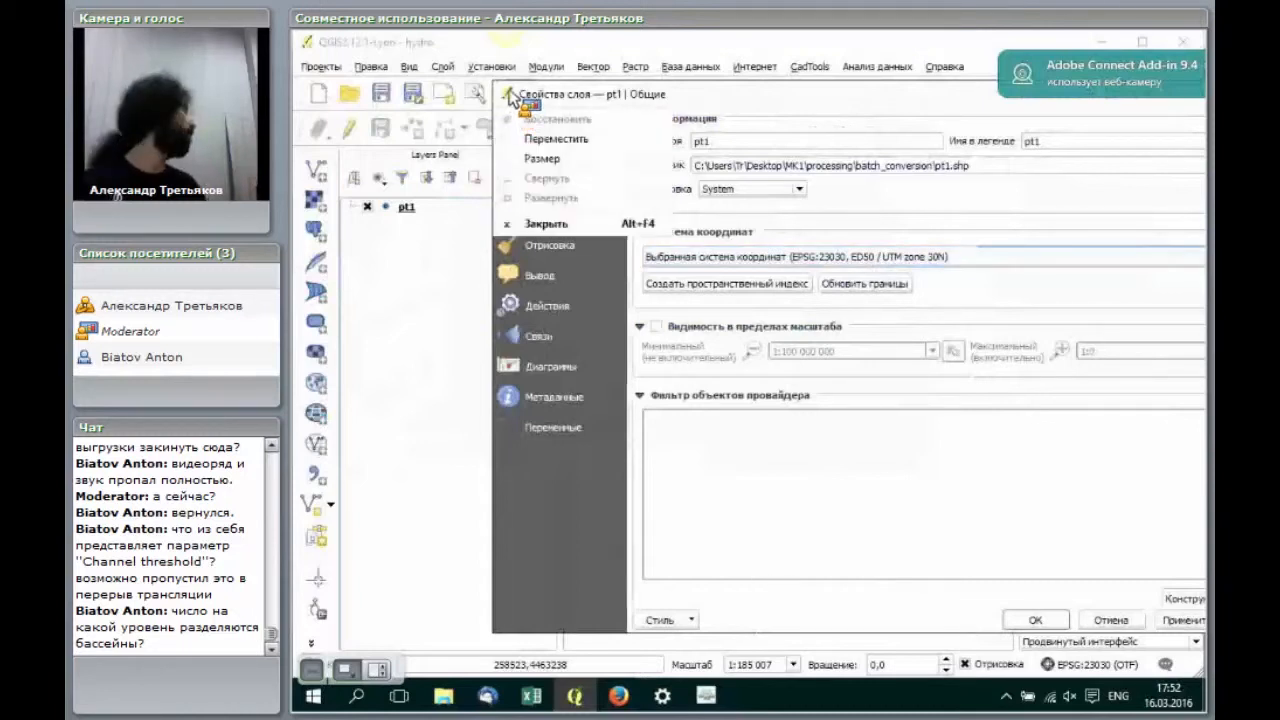
{"action": "left_click", "coordinate": [321, 155]}
{"action": "left_click_drag", "start_coordinate": [916, 94], "coordinate": [675, 153]}
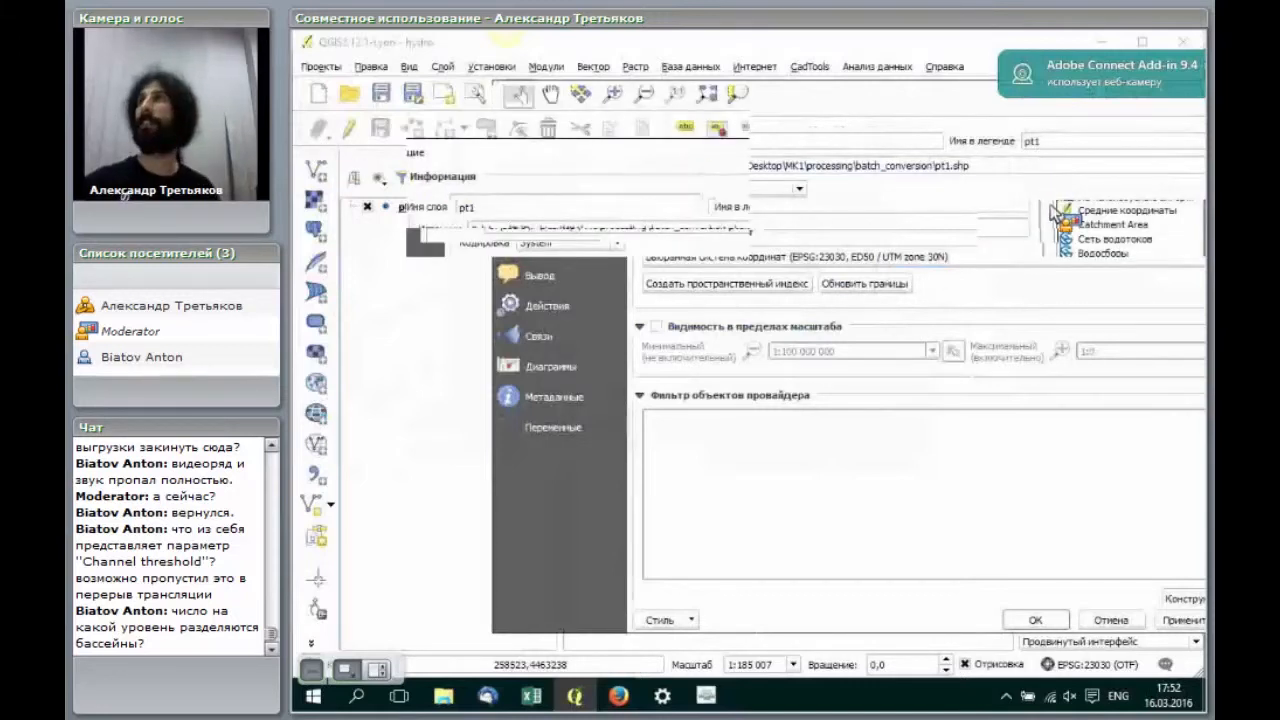
{"action": "left_click", "coordinate": [1050, 204]}
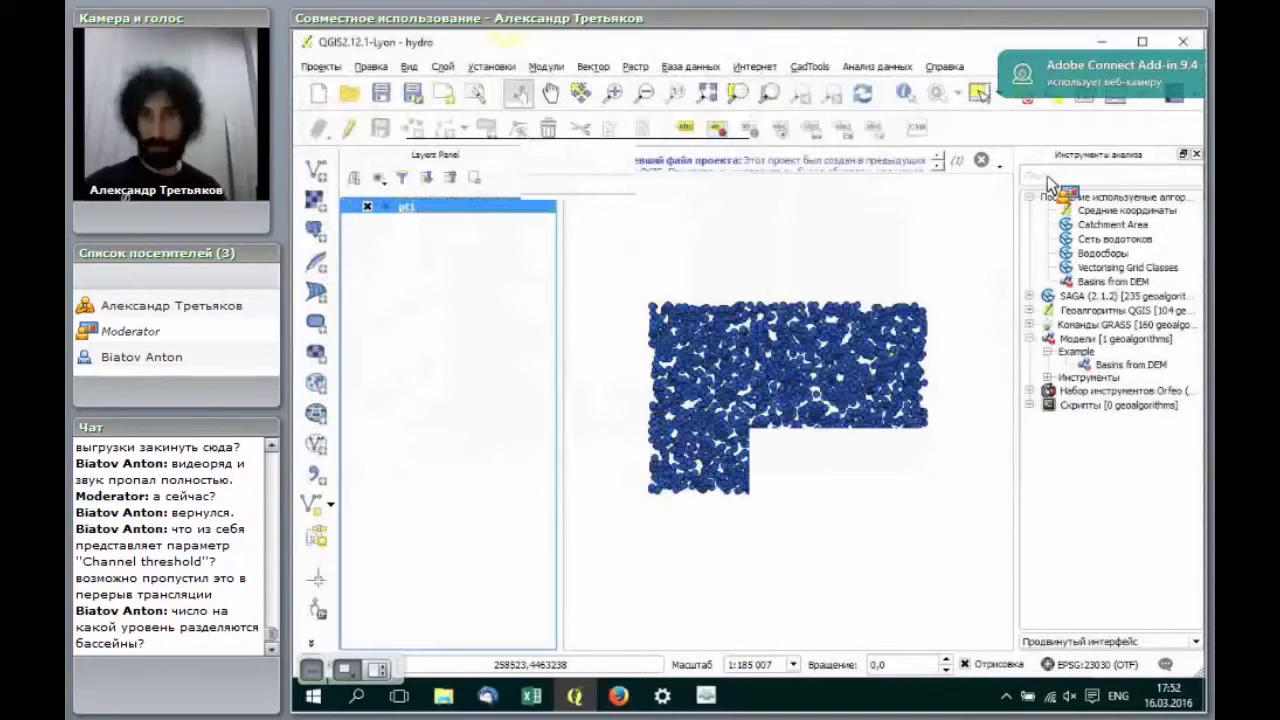
Step: Search the processing toolbox for "пе" and open the Перепроектировать слой (Reproject layer) algorithm
{"action": "left_click", "coordinate": [1048, 178]}
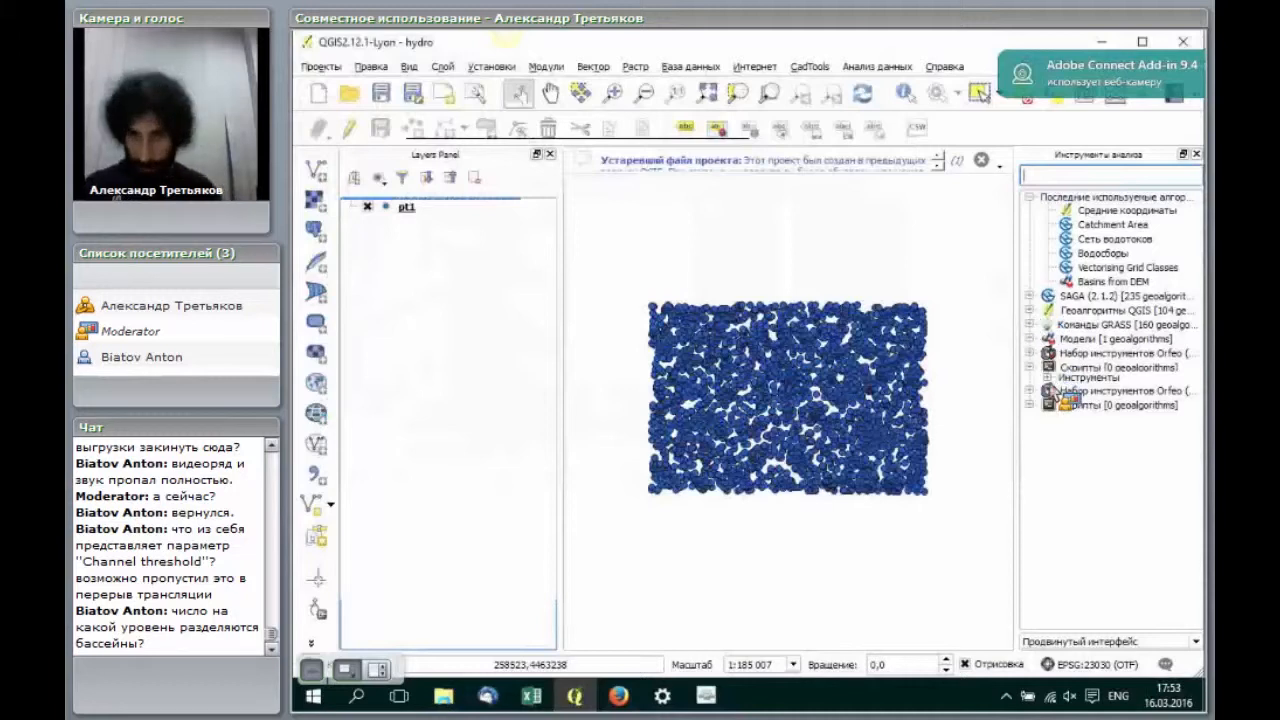
{"action": "left_click", "coordinate": [1030, 310]}
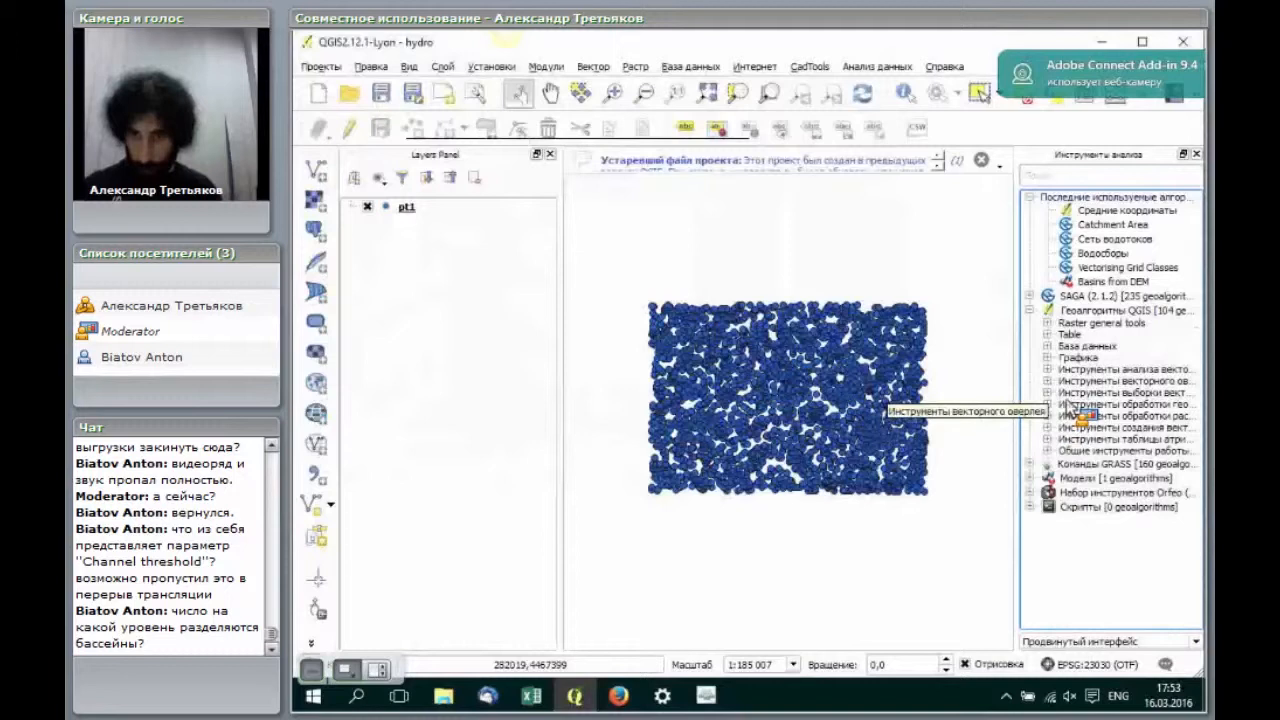
{"action": "double_click", "coordinate": [1070, 382]}
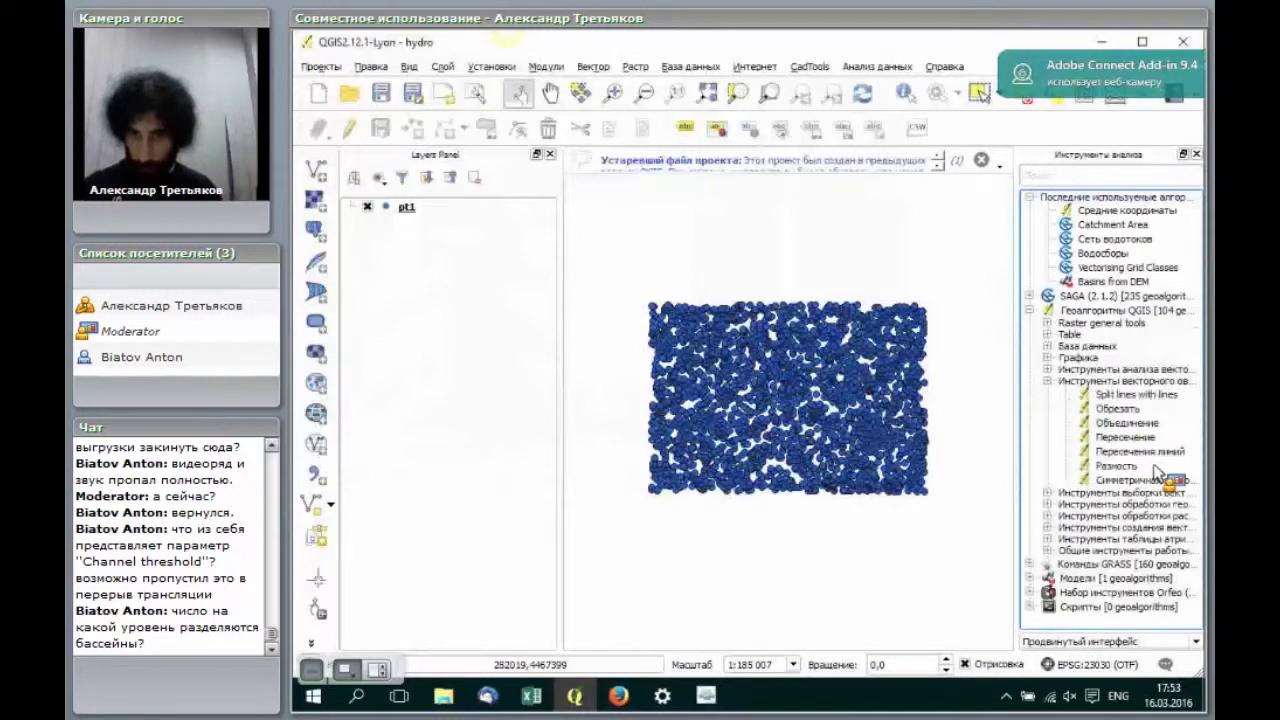
{"action": "left_click_drag", "start_coordinate": [1155, 470], "coordinate": [1197, 494]}
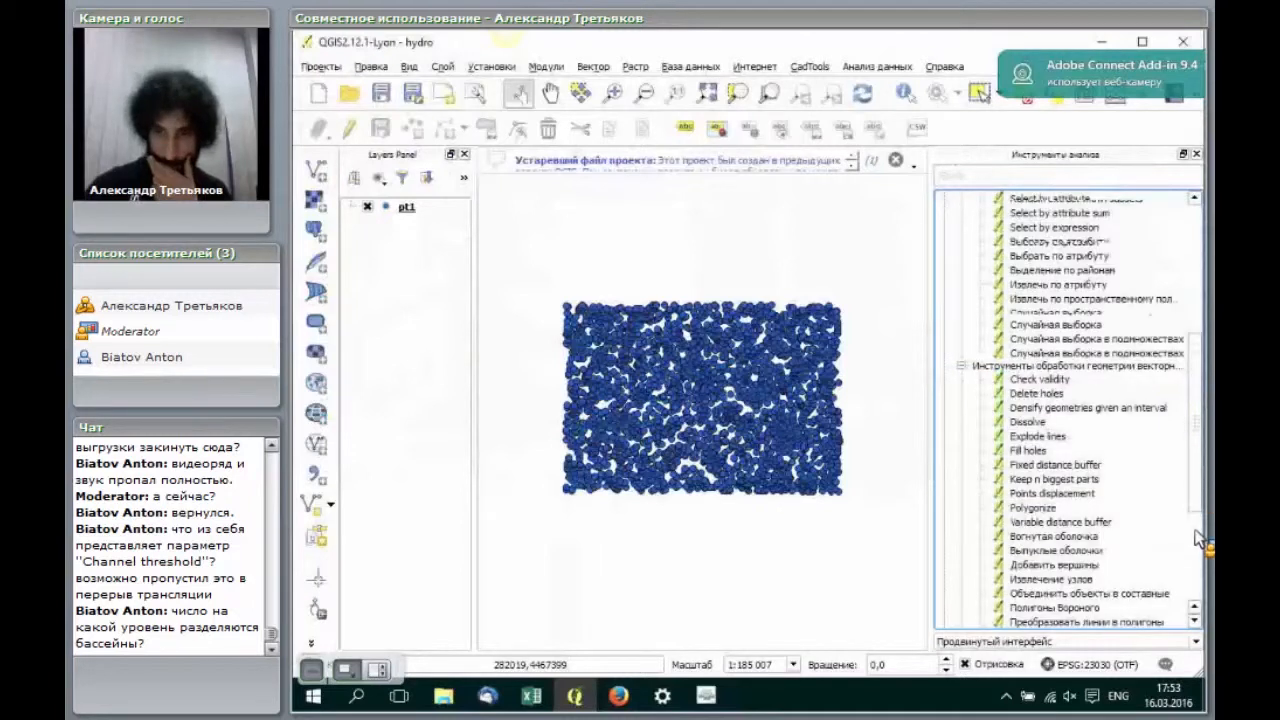
{"action": "scroll", "coordinate": [1198, 538], "scroll_direction": "down", "scroll_amount": 3}
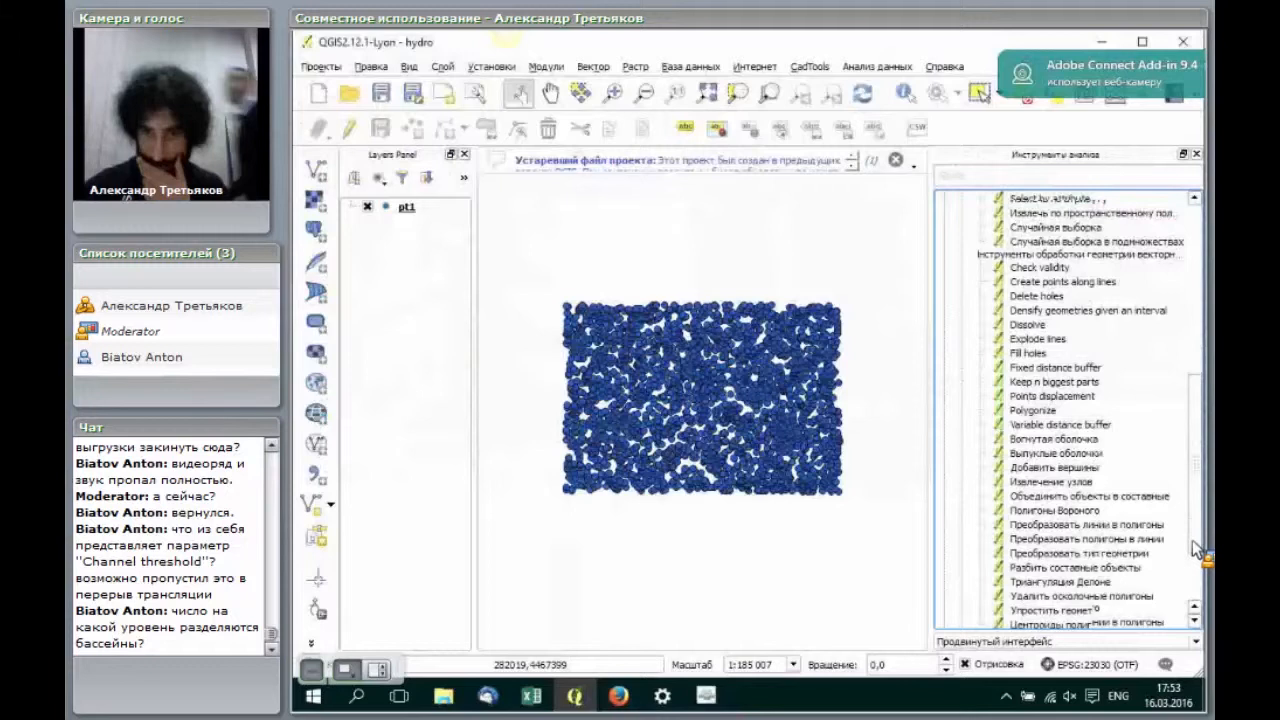
{"action": "scroll", "coordinate": [1190, 538], "scroll_direction": "down", "scroll_amount": 1}
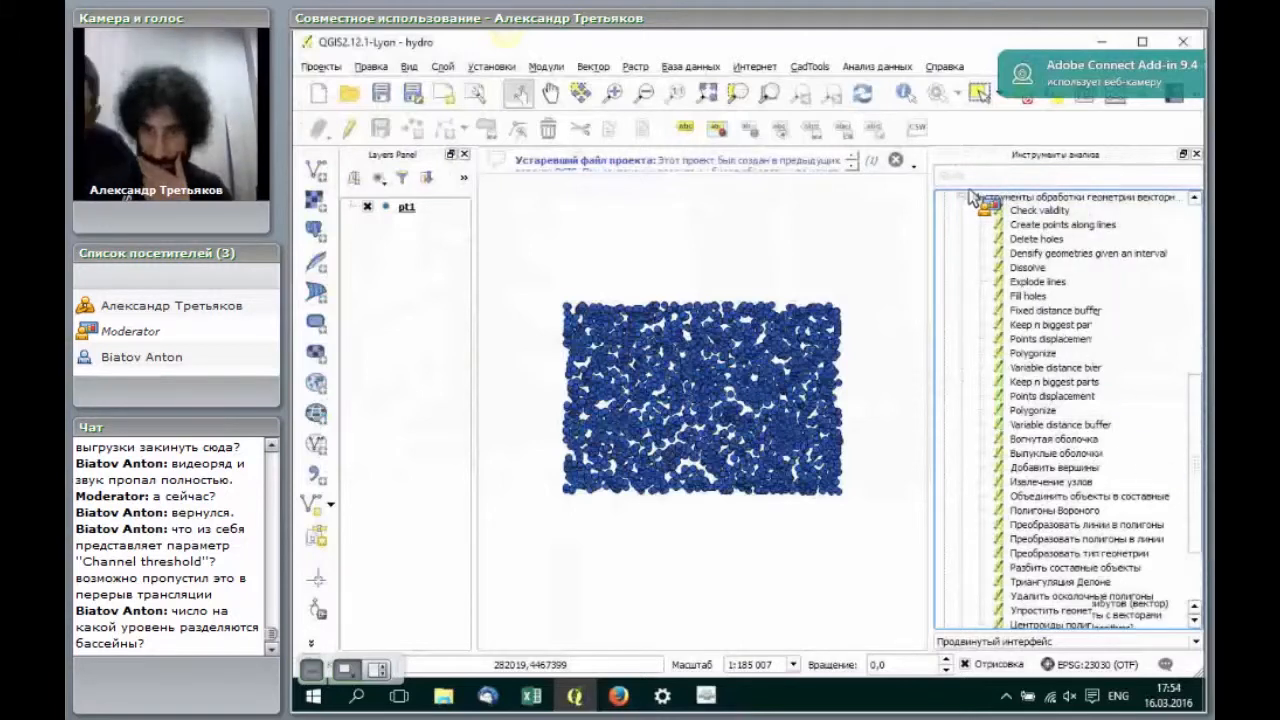
{"action": "left_click", "coordinate": [1022, 177]}
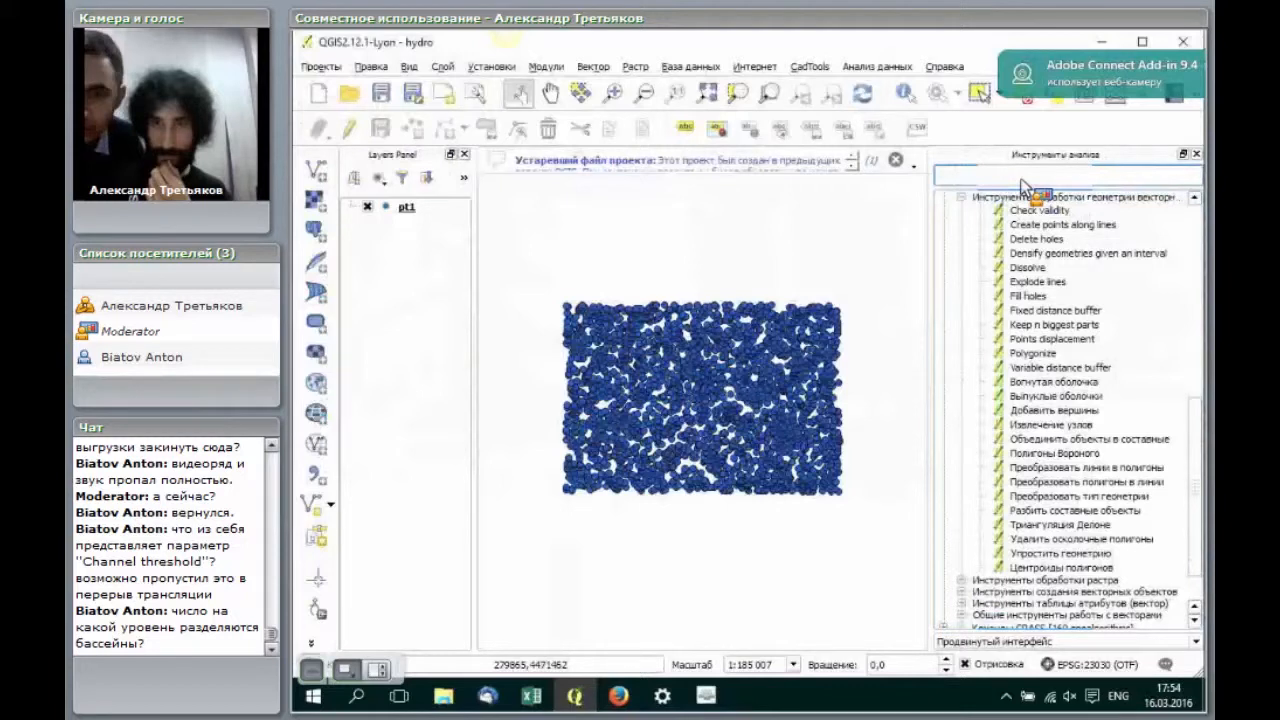
{"action": "type", "text": "пе"}
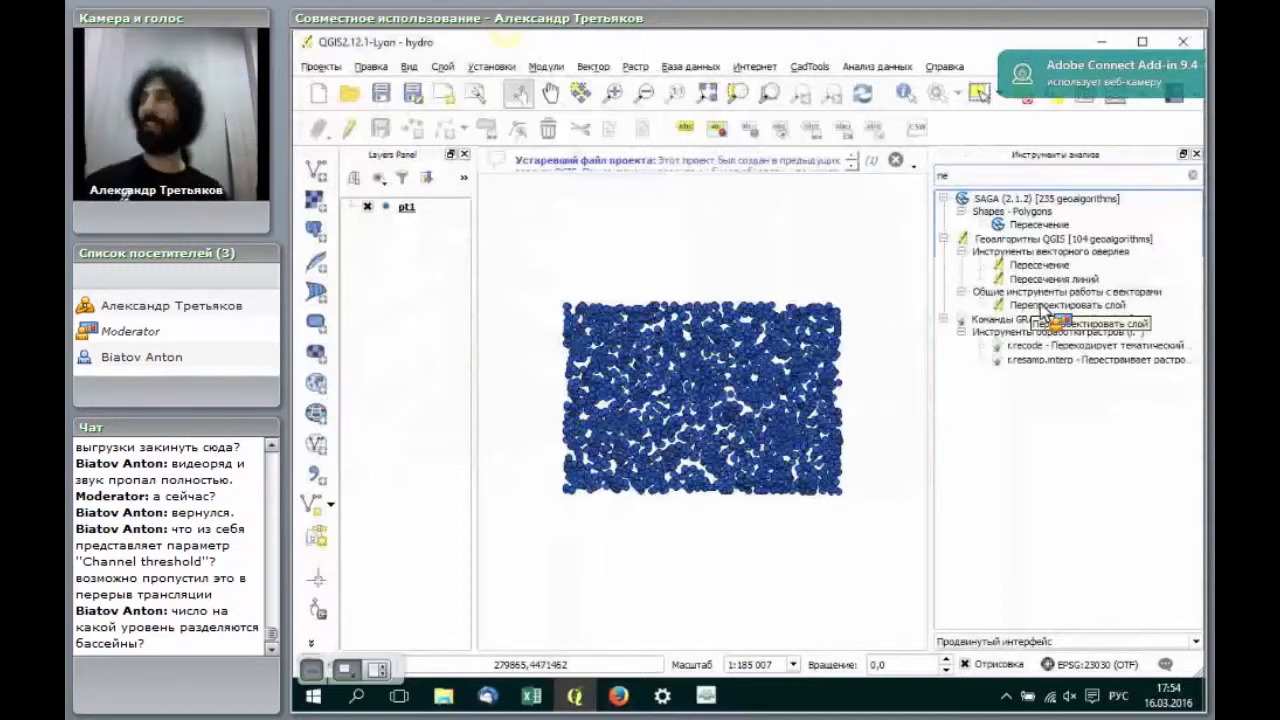
{"action": "left_click_drag", "start_coordinate": [1040, 306], "coordinate": [568, 212]}
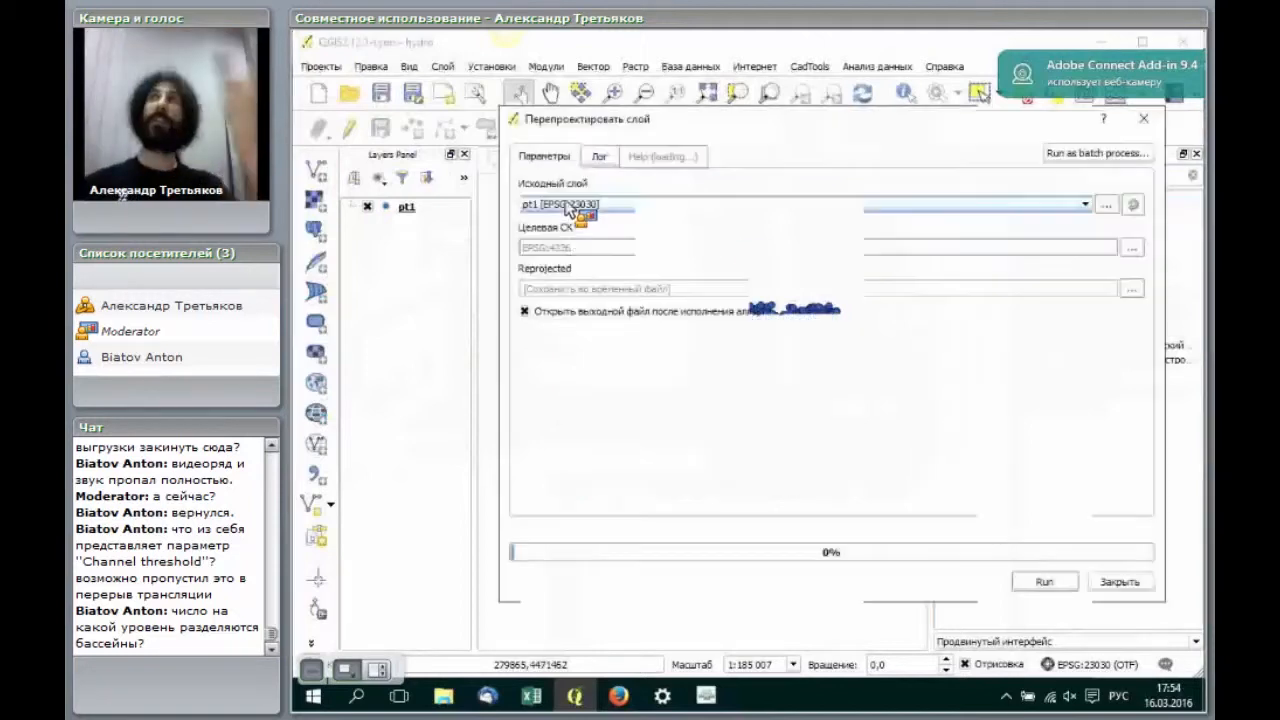
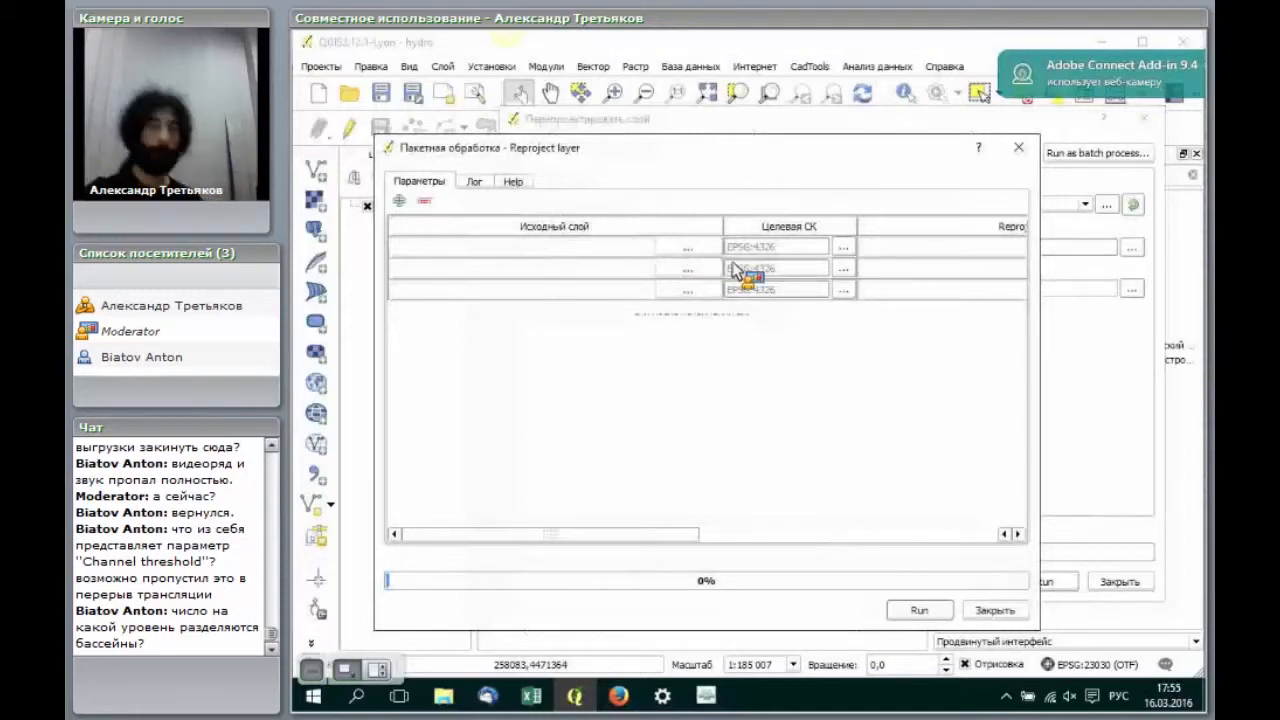
Step: Set pt1.shp, pt2.shp and pt3.shp from the batch_conversion folder as the source layers of the batch reprojection
{"action": "left_click", "coordinate": [686, 246]}
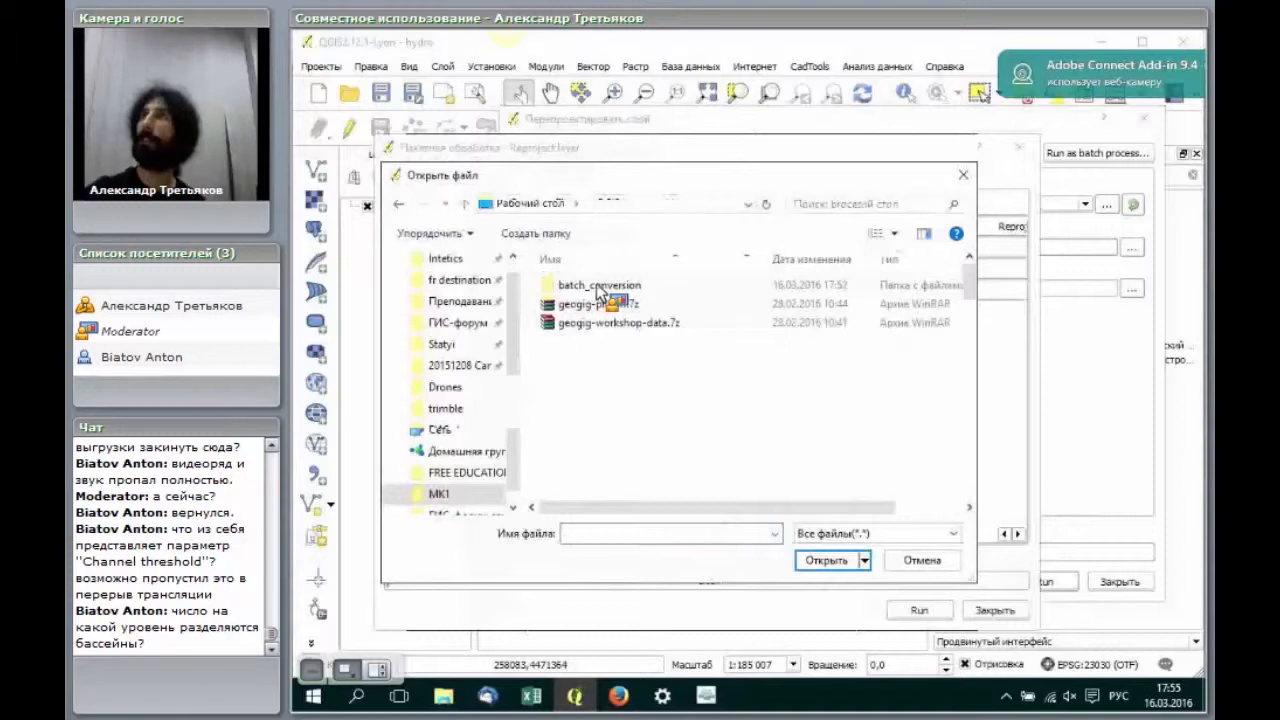
{"action": "double_click", "coordinate": [600, 286]}
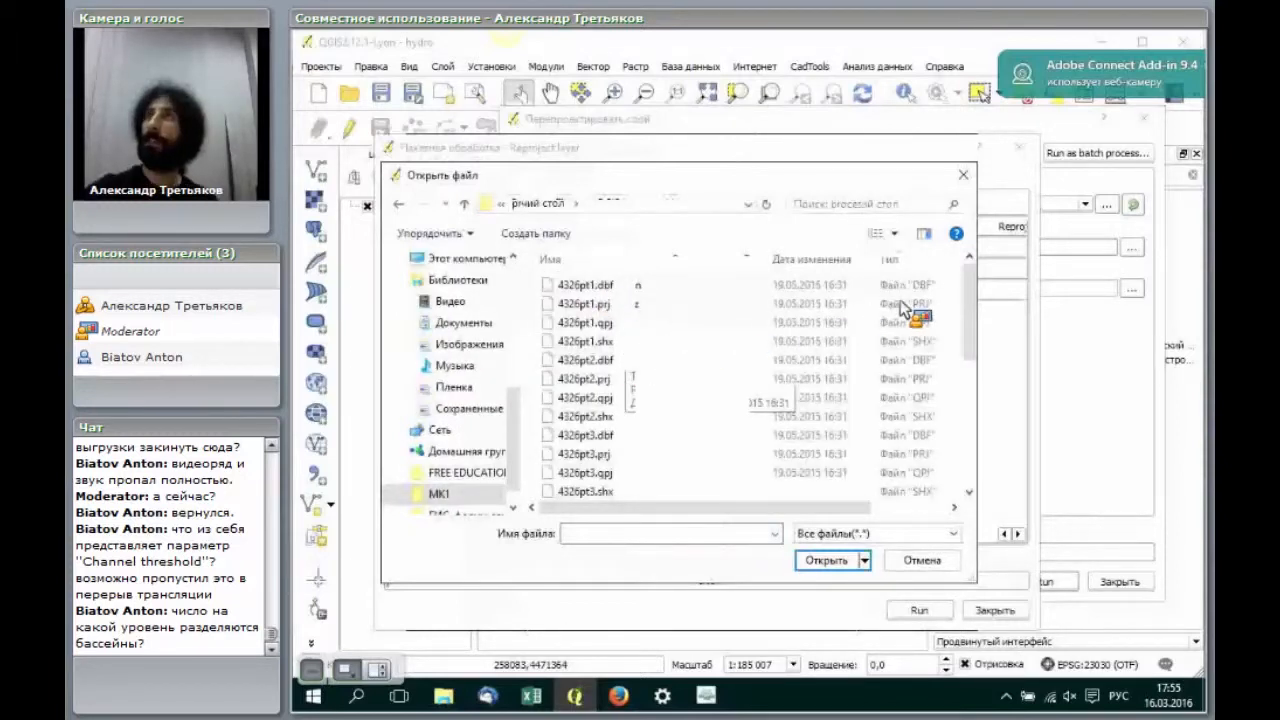
{"action": "left_click", "coordinate": [878, 534]}
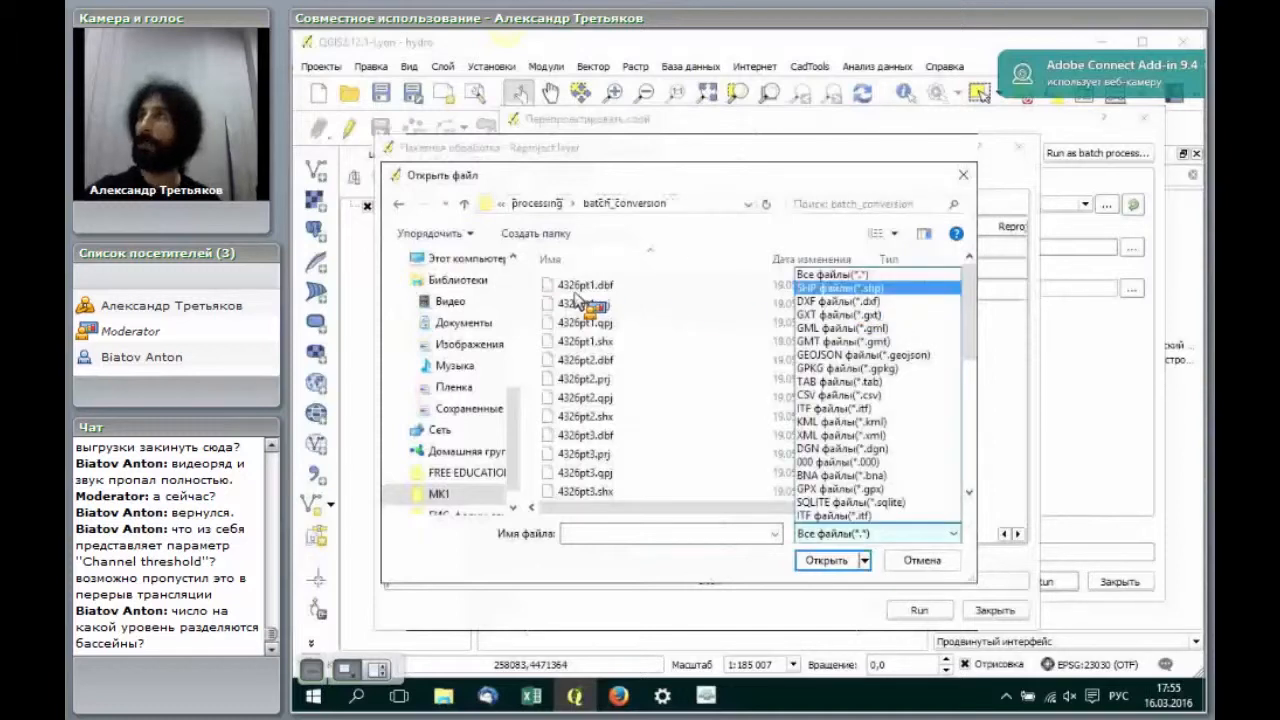
{"action": "left_click", "coordinate": [860, 288]}
{"action": "left_click", "coordinate": [576, 302]}
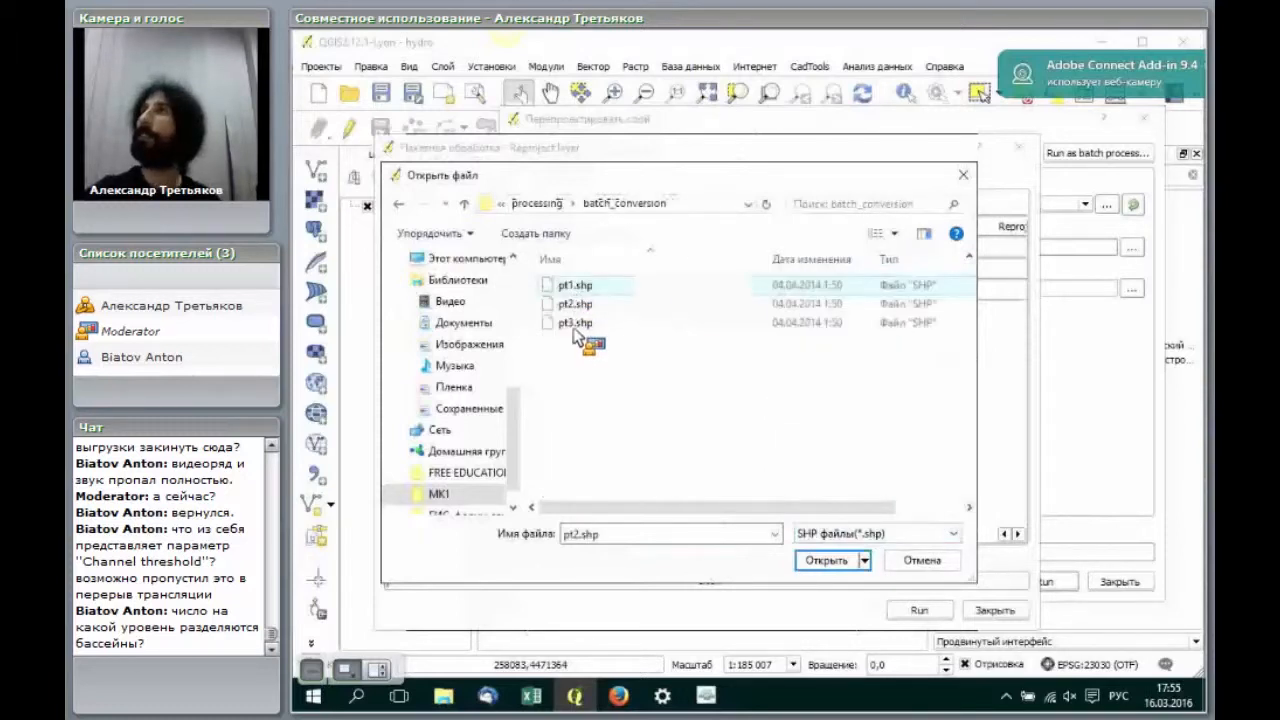
{"action": "left_click", "coordinate": [576, 327], "text": "shift"}
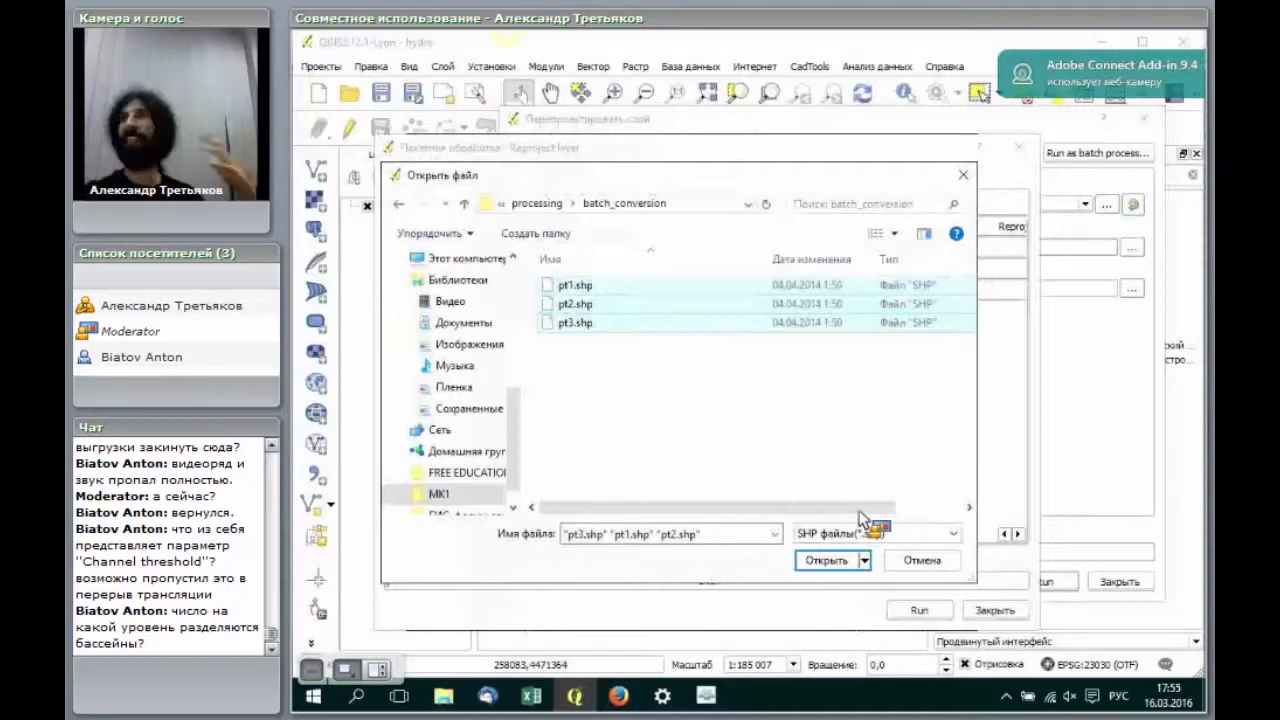
{"action": "left_click", "coordinate": [826, 561]}
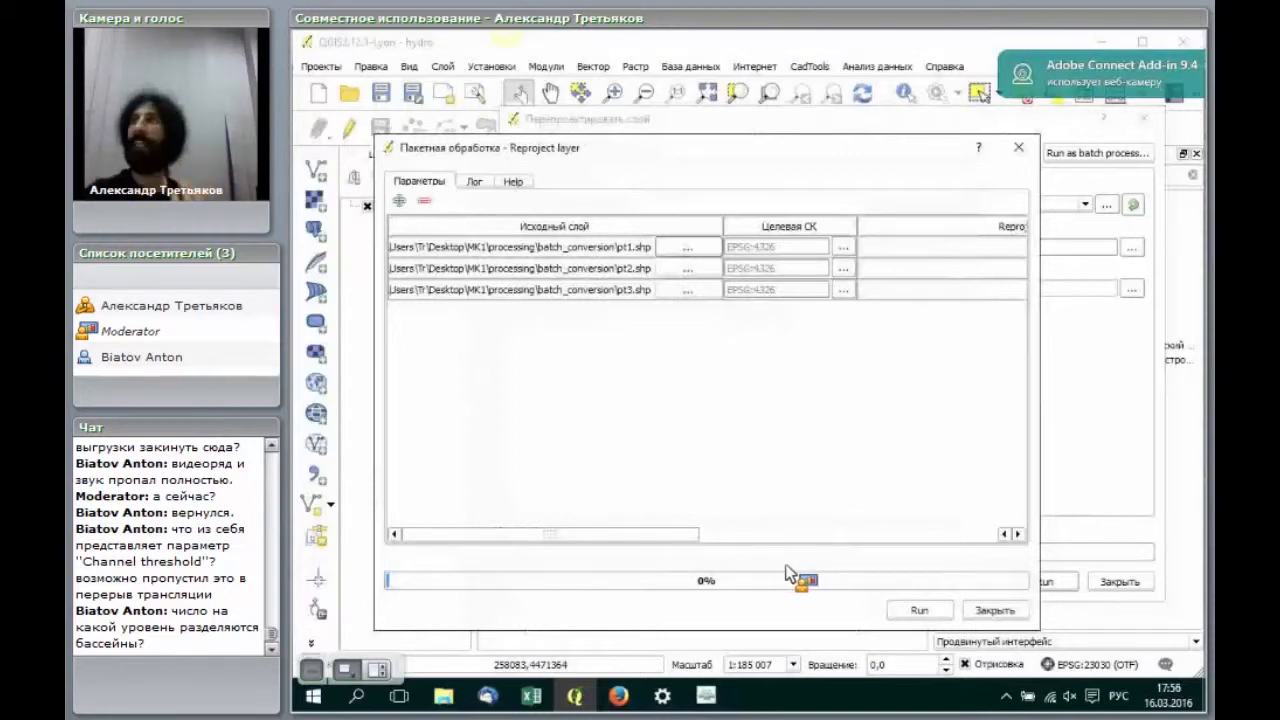
Step: Try to set 4326.shp in the batch_conversion folder as the reprojected output file of the batch
{"action": "left_click_drag", "start_coordinate": [636, 534], "coordinate": [784, 563]}
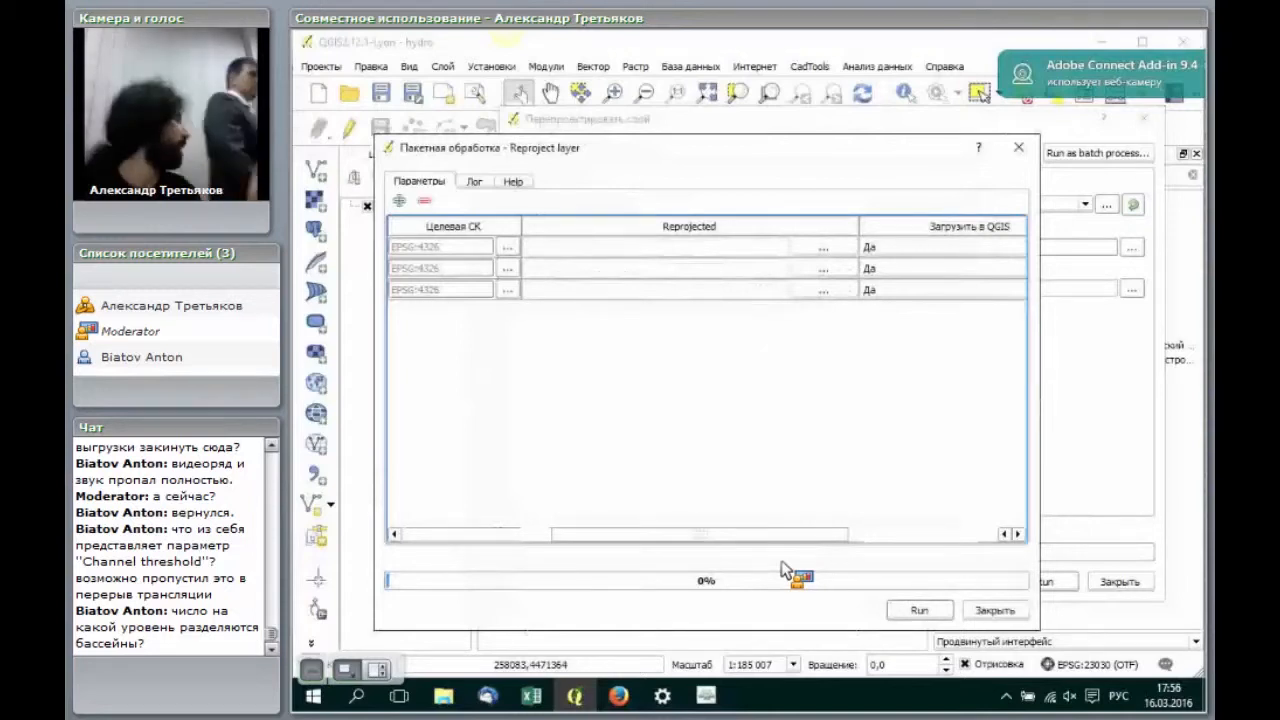
{"action": "left_click", "coordinate": [823, 266]}
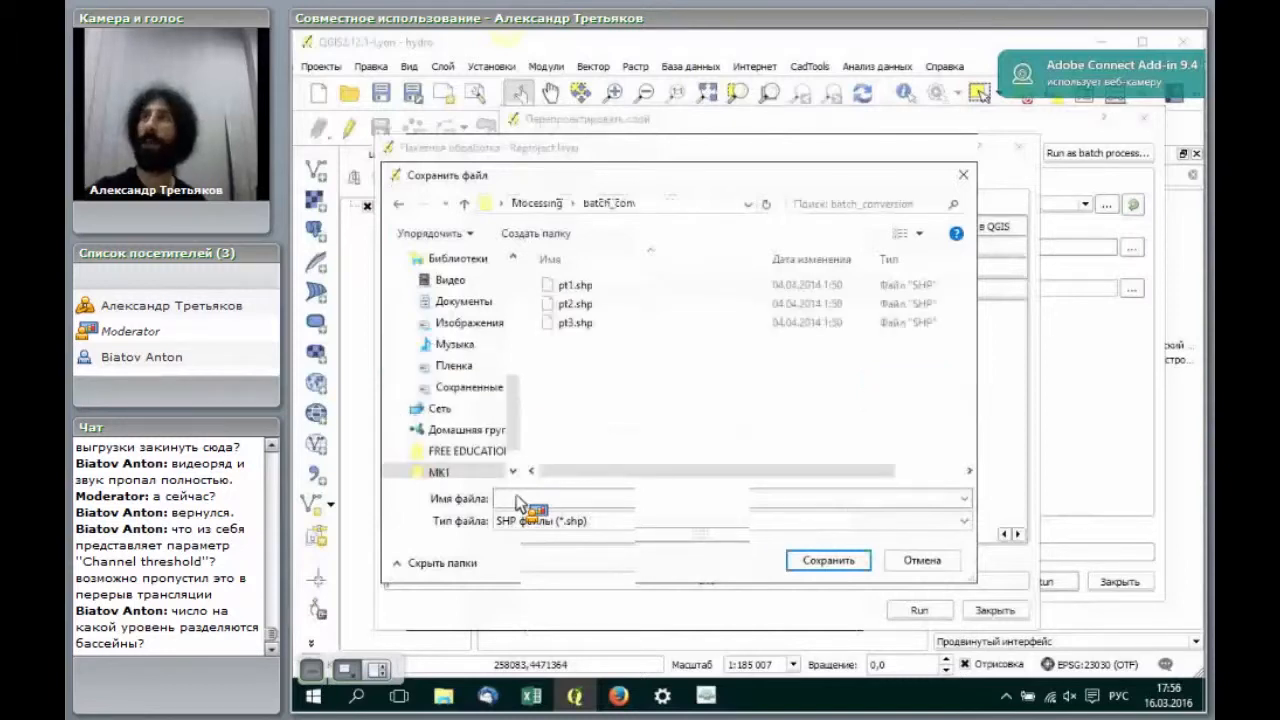
{"action": "type", "text": "43"}
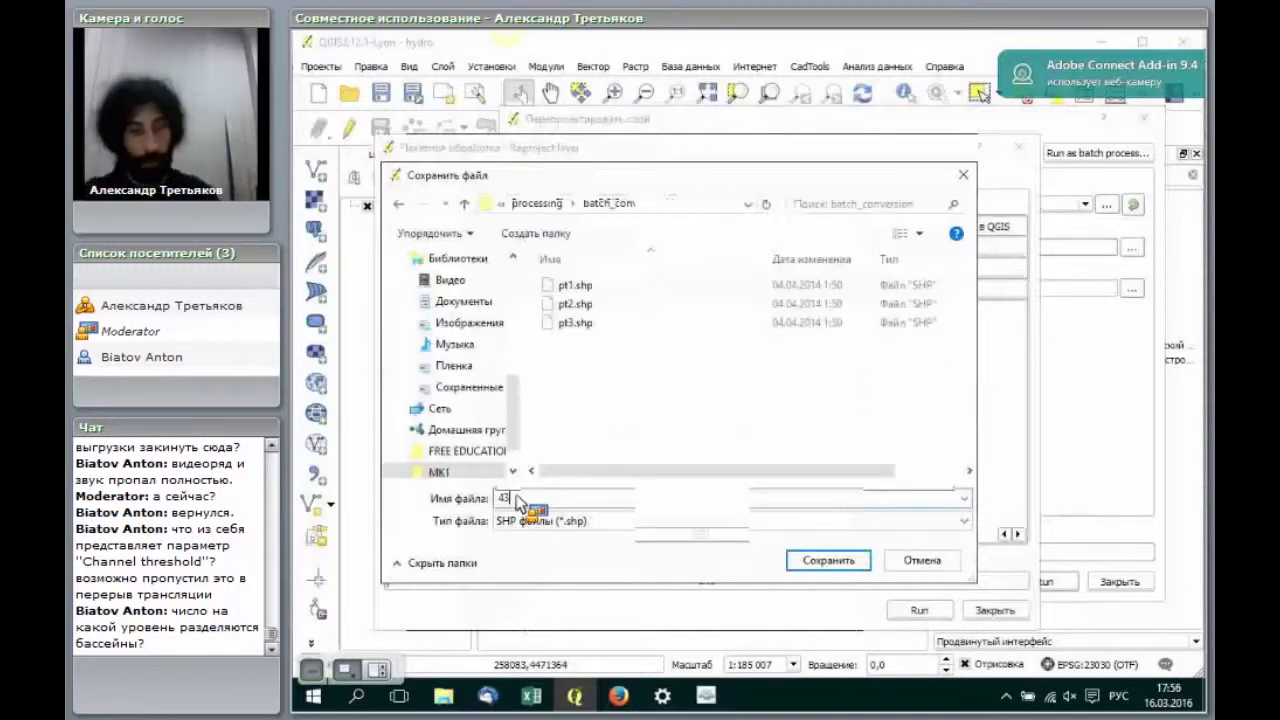
{"action": "type", "text": "26"}
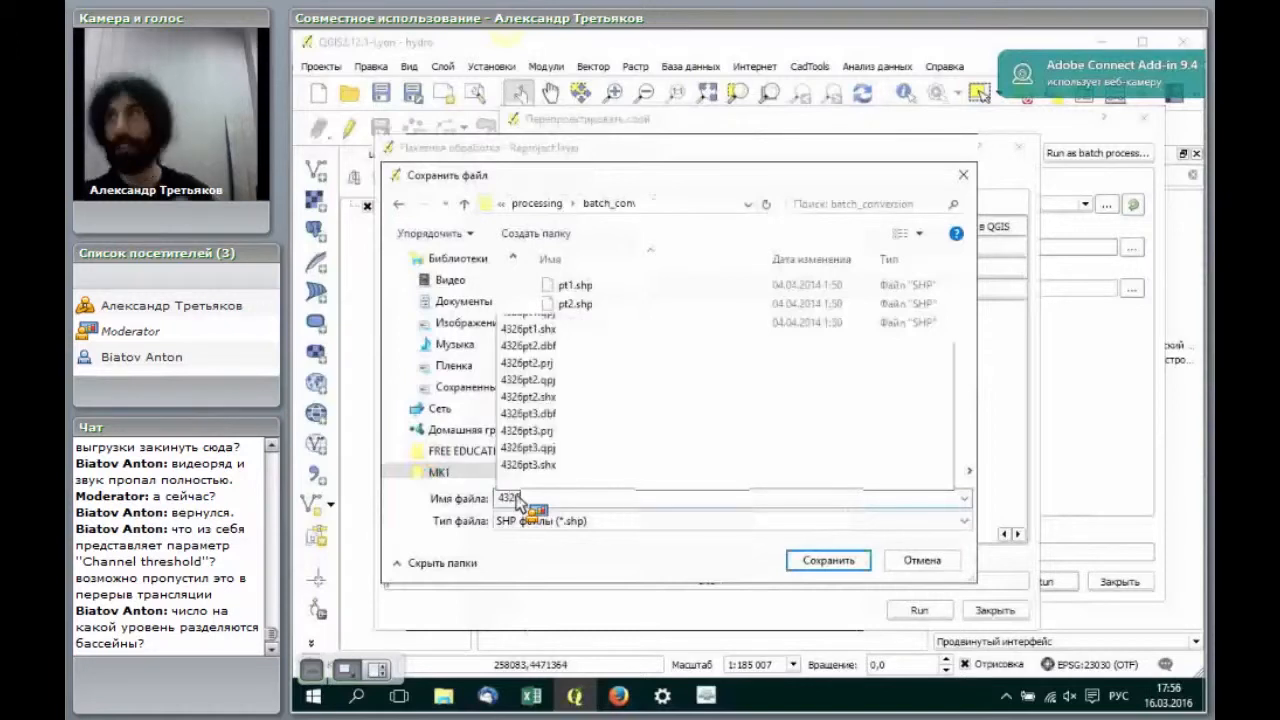
{"action": "type", "text": "фыва"}
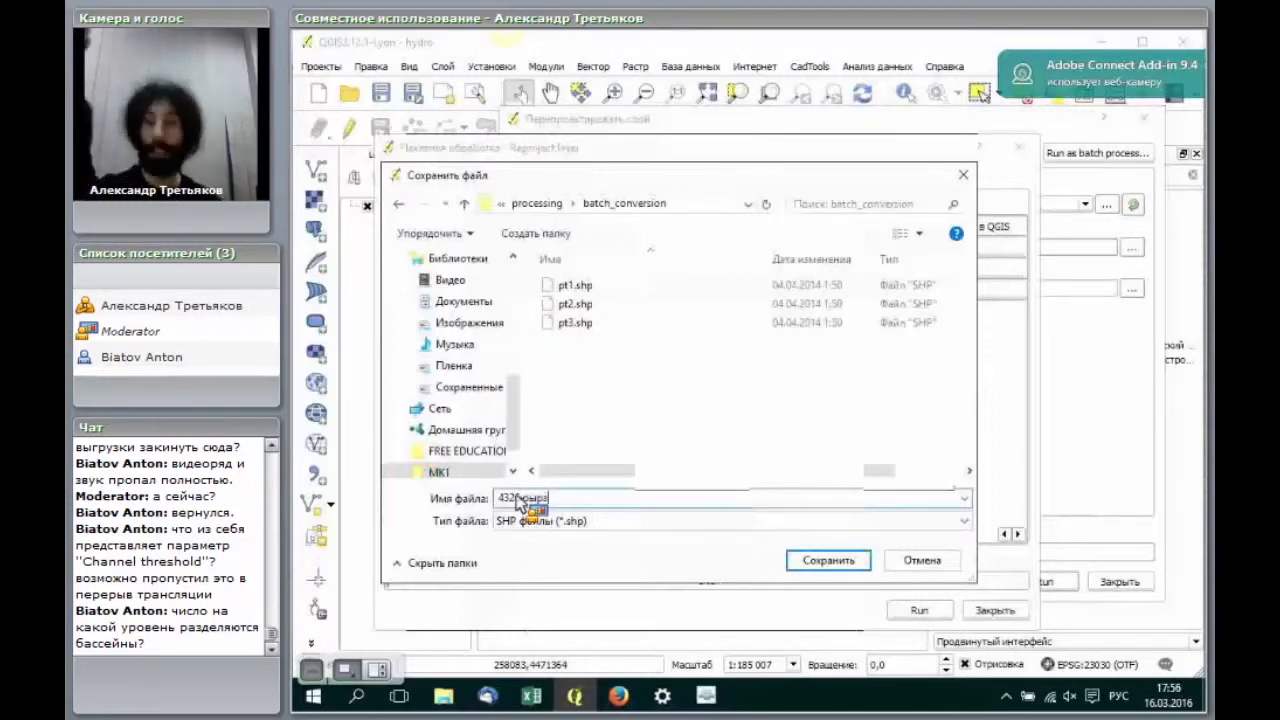
{"action": "key", "text": "BackSpace"}
{"action": "key", "text": "BackSpace"}
{"action": "key", "text": "BackSpace"}
{"action": "key", "text": "BackSpace"}
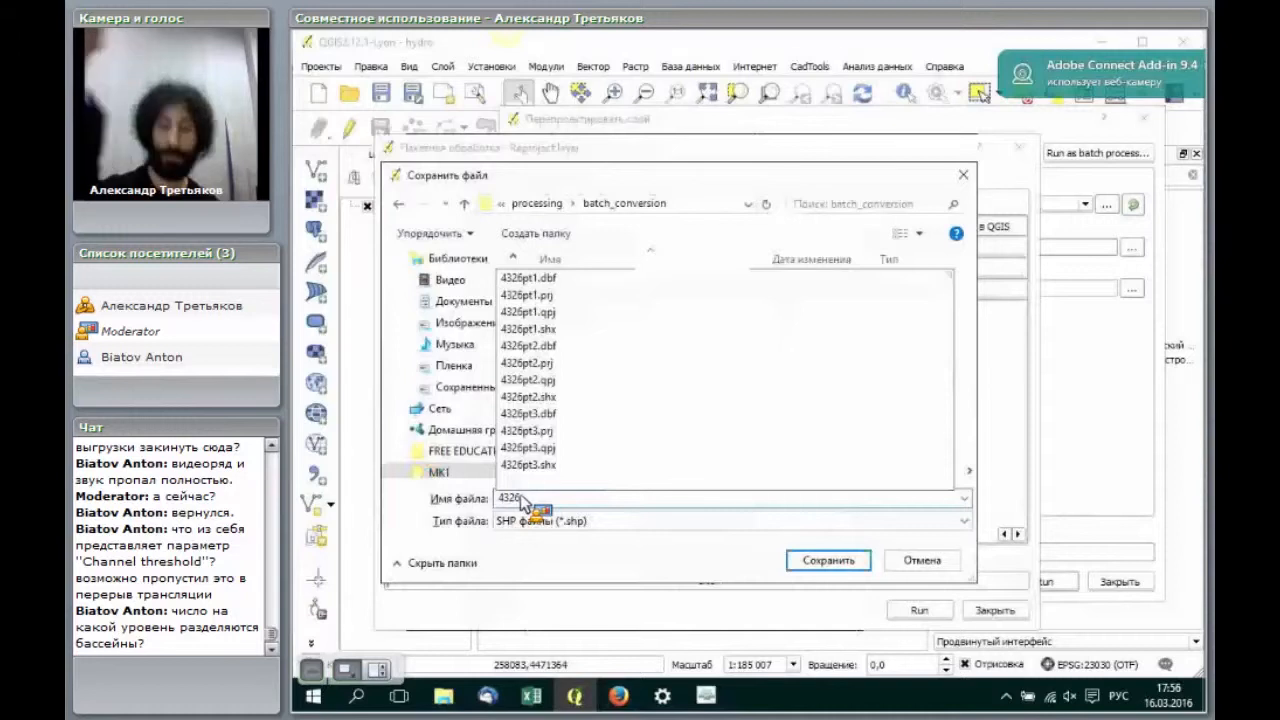
{"action": "key", "text": "alt+shift"}
{"action": "type", "text": ".shp"}
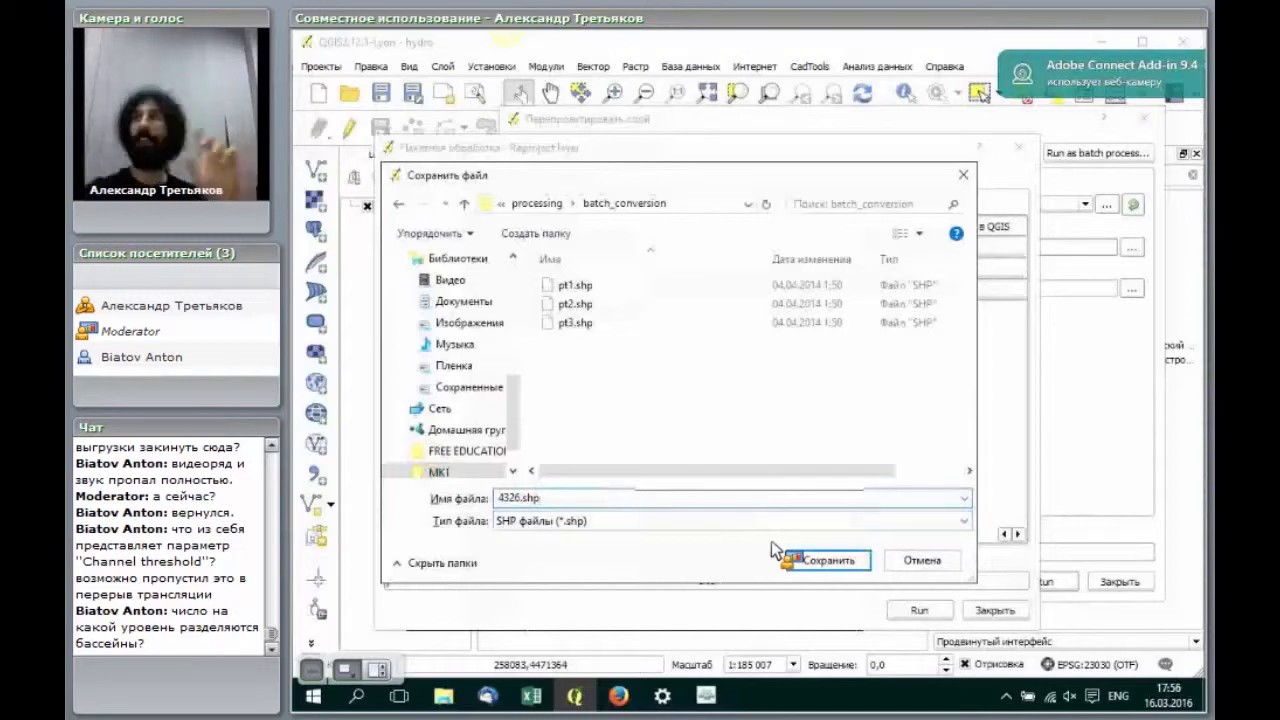
{"action": "left_click", "coordinate": [829, 561]}
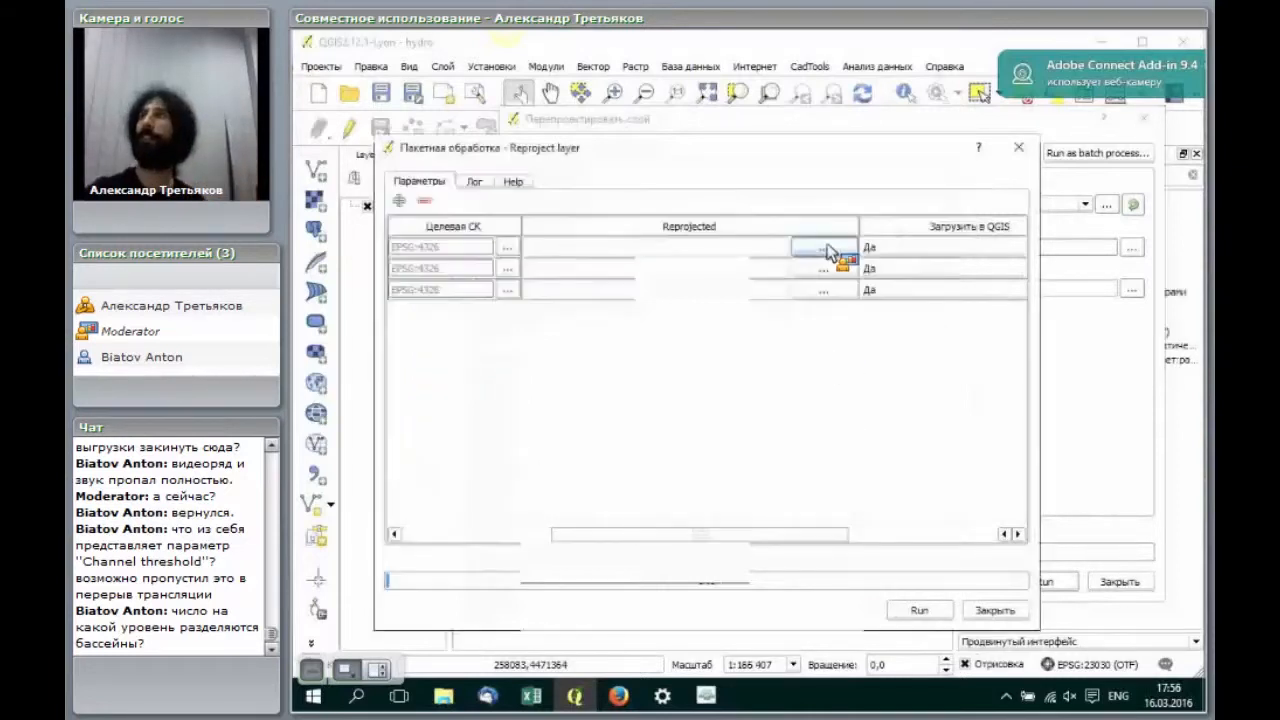
Step: Try to set reprojected.shp as the first row's output, and close the batch reprojection window
{"action": "left_click", "coordinate": [824, 248]}
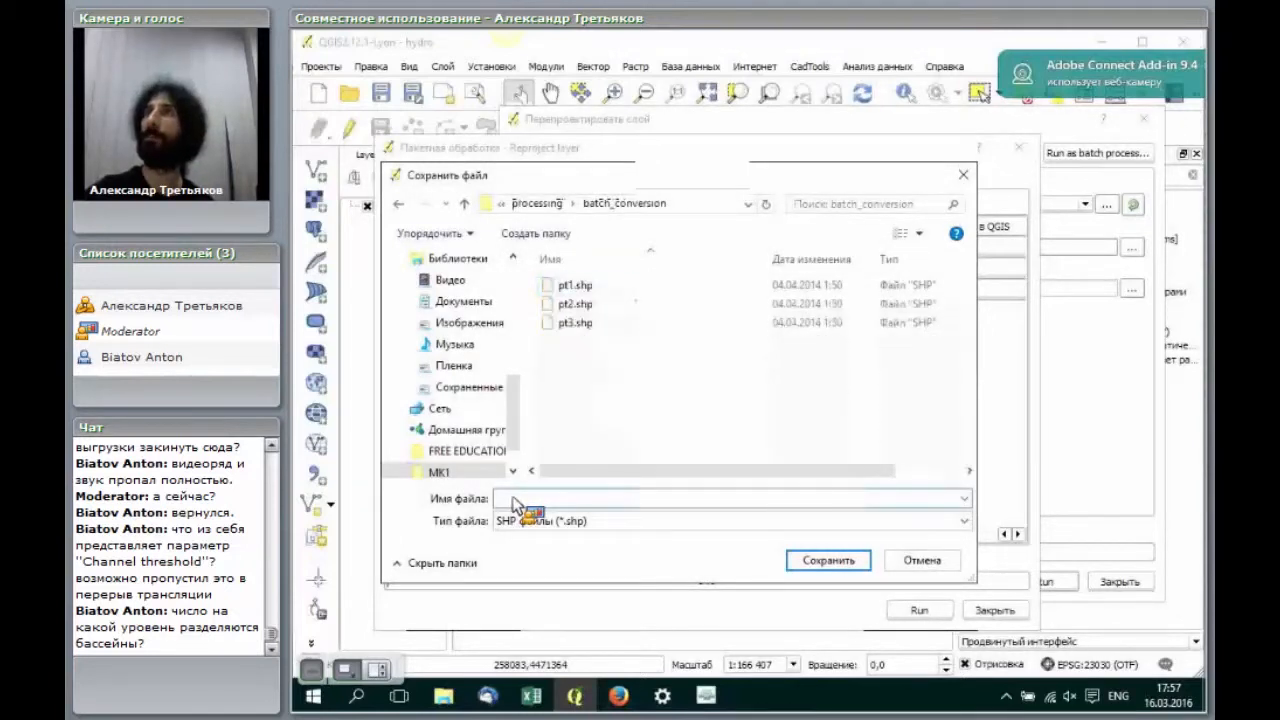
{"action": "type", "text": "reprojected.shp"}
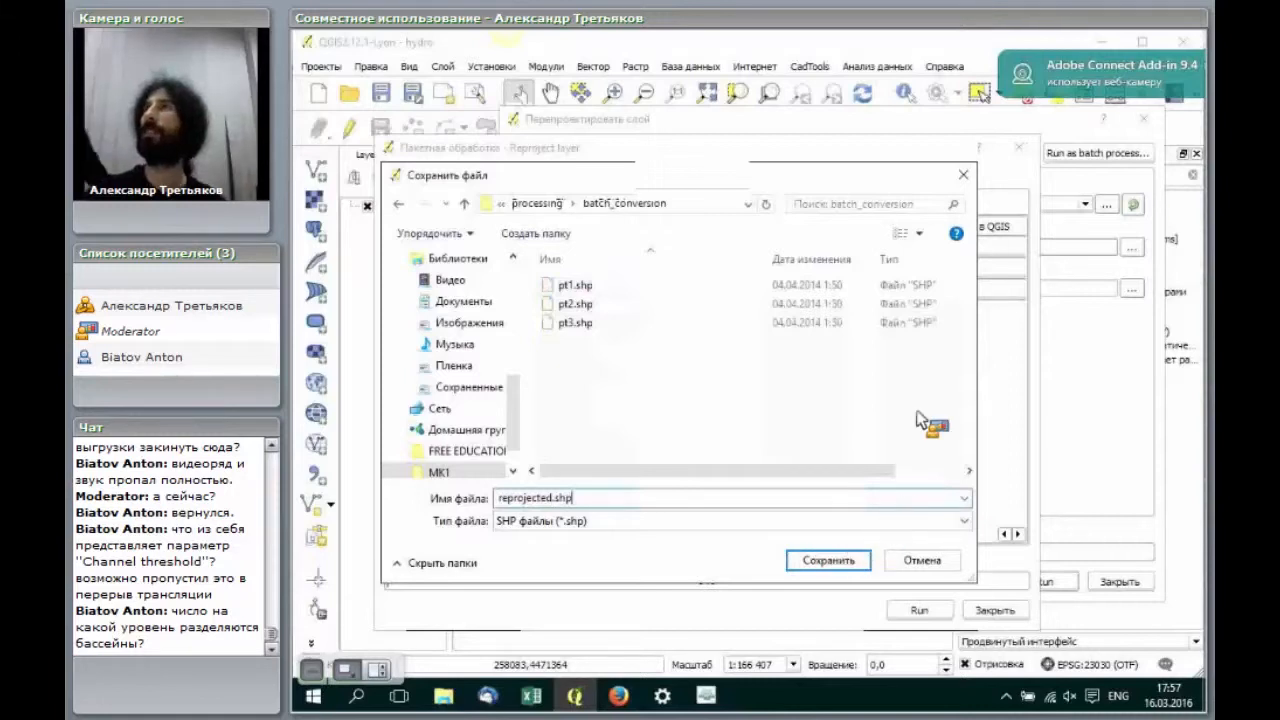
{"action": "left_click", "coordinate": [1021, 147]}
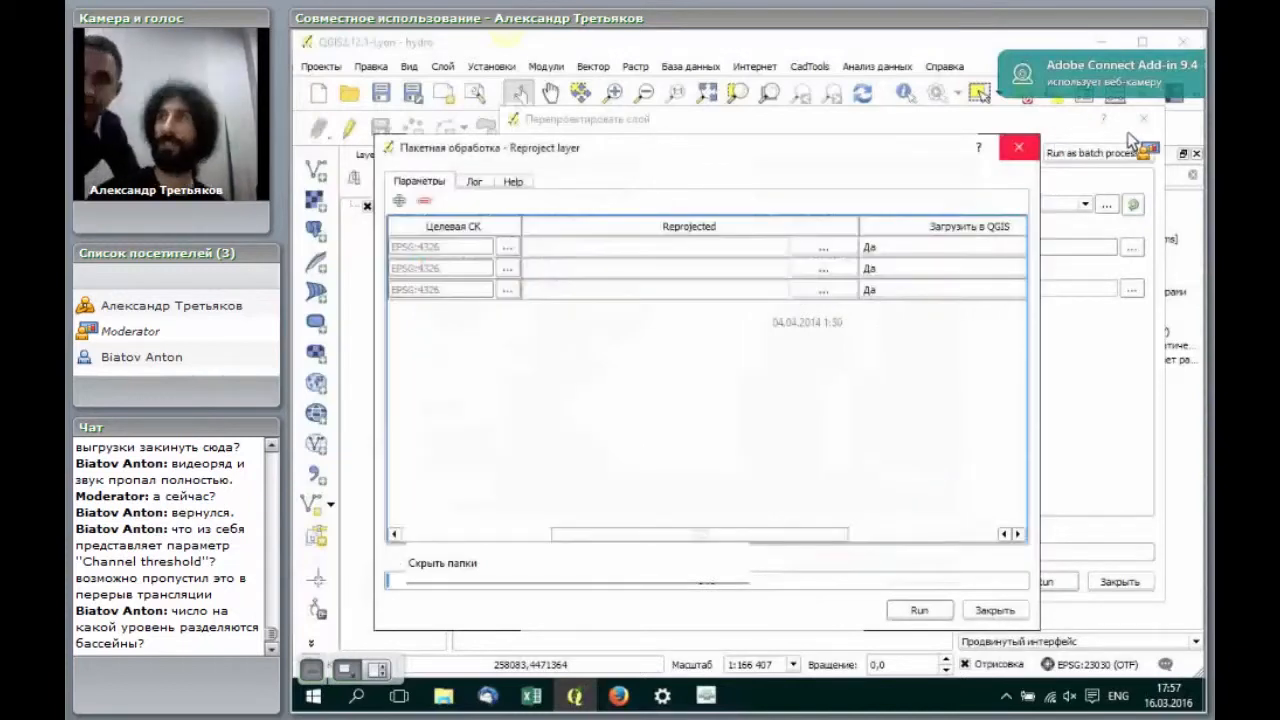
Step: Reload all three point shapefiles from the batch_conversion folder as source layers in a new Reproject layer batch
{"action": "left_click", "coordinate": [871, 68]}
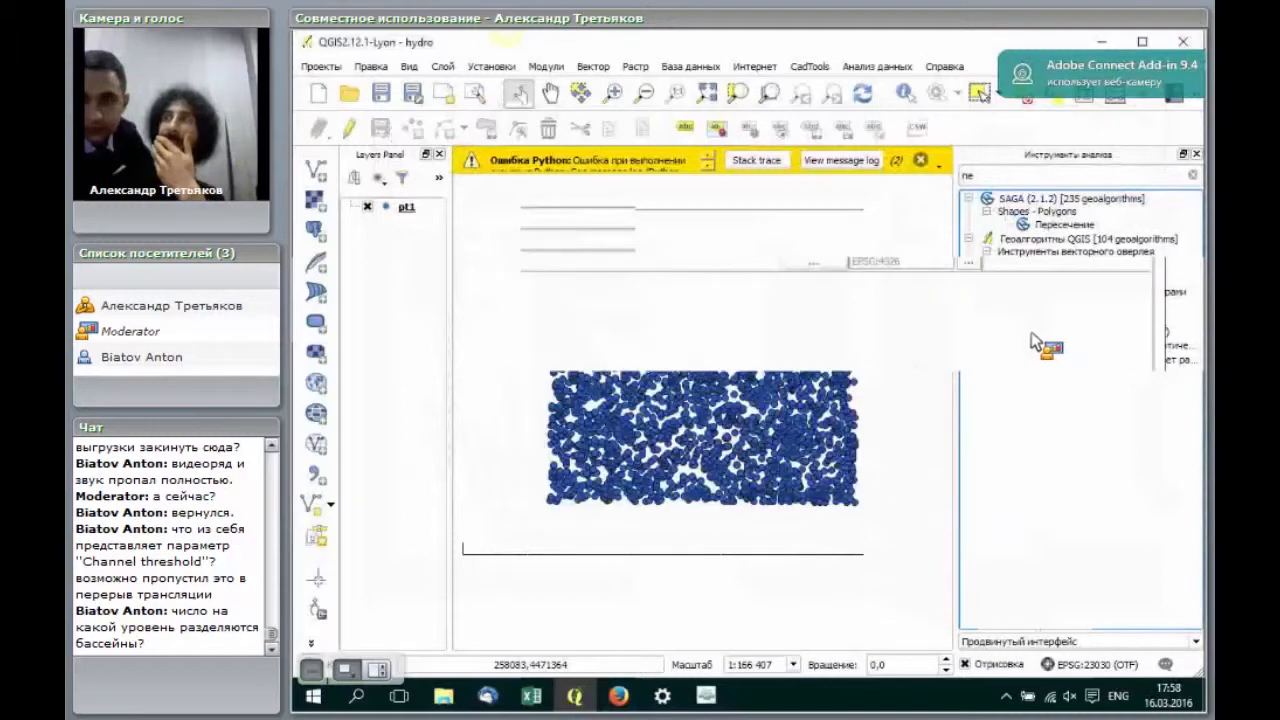
{"action": "left_click", "coordinate": [817, 241]}
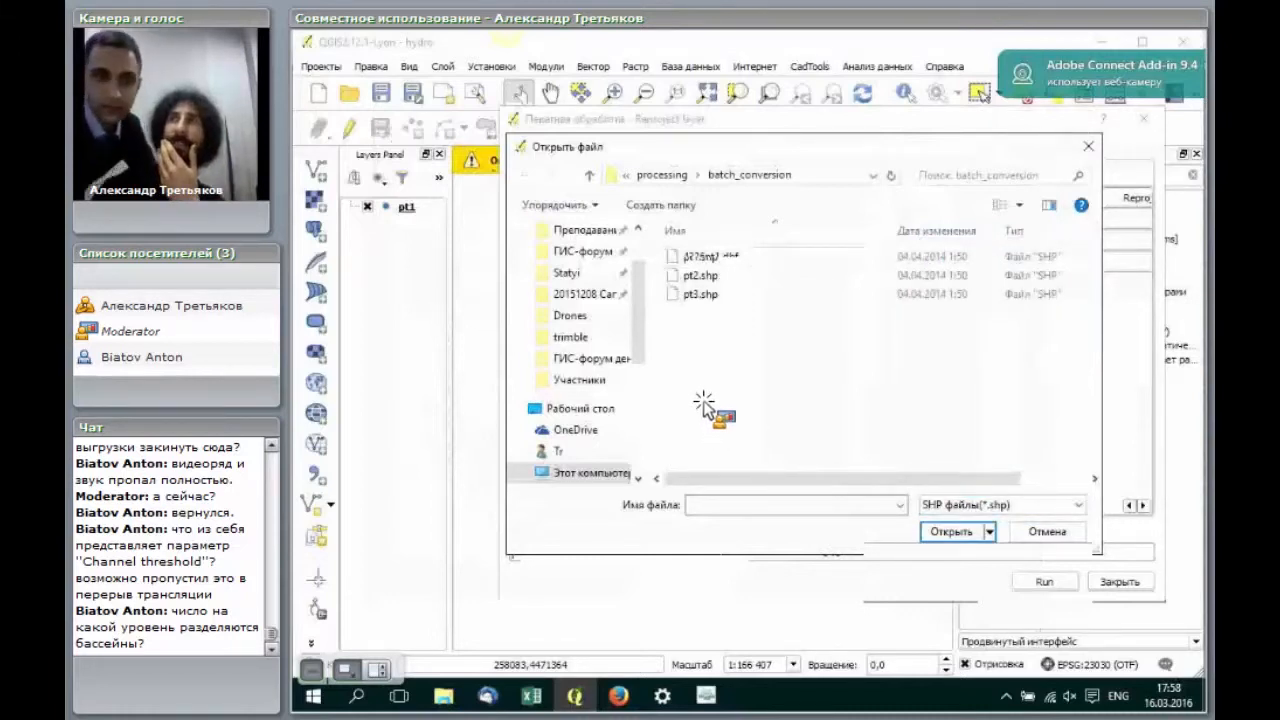
{"action": "key", "text": "ctrl+a"}
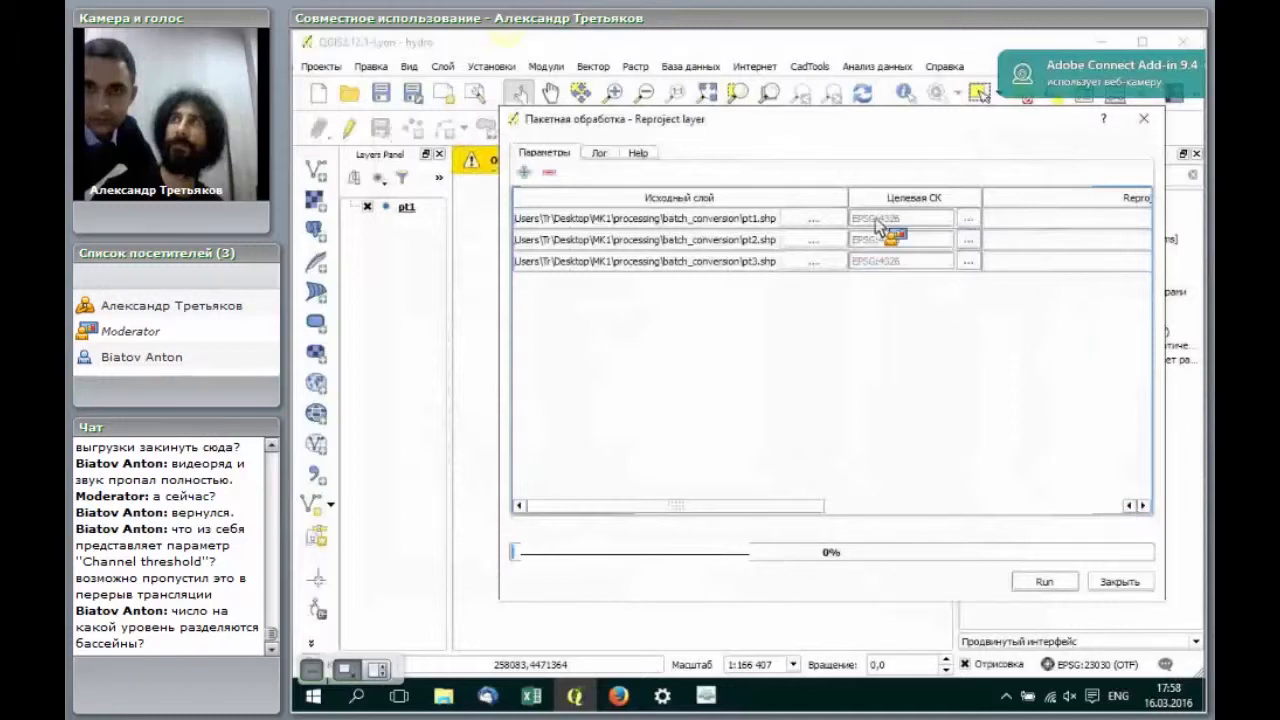
Step: Try to set the first row's reprojected output to a shapefile named 4326 in the MK1 folder
{"action": "scroll", "coordinate": [795, 265], "scroll_direction": "right", "scroll_amount": 3}
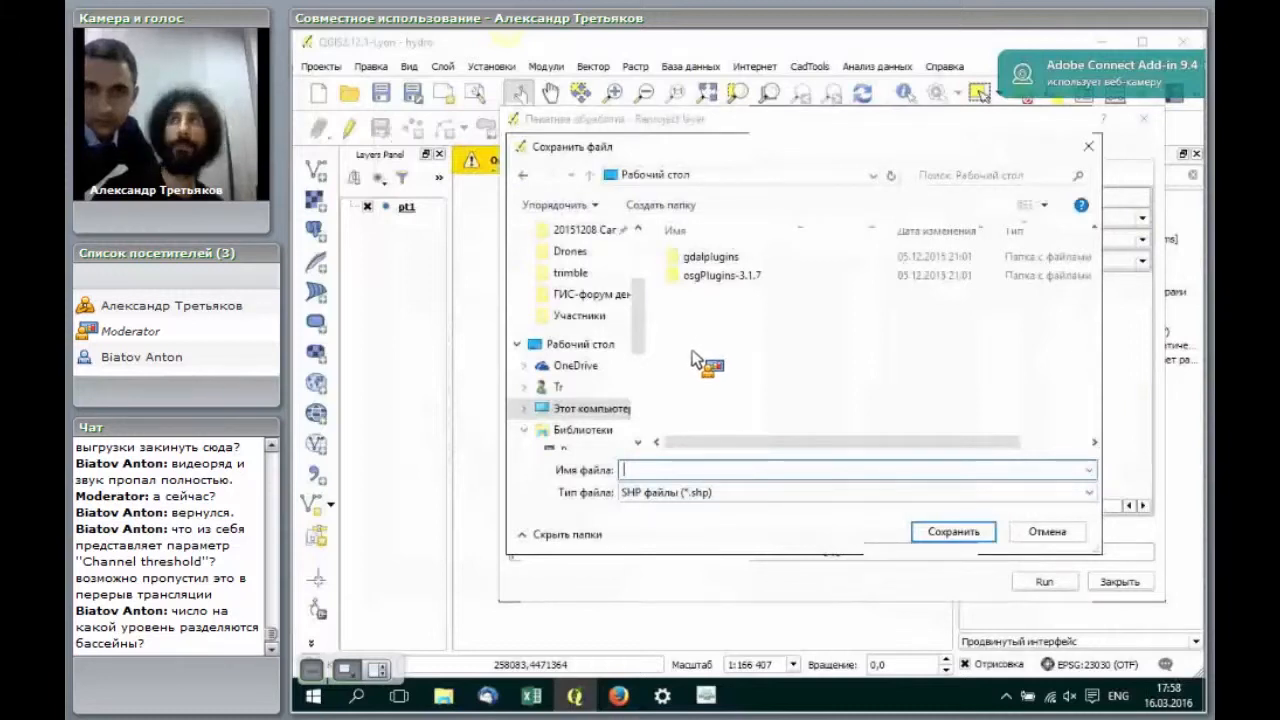
{"action": "left_click_drag", "start_coordinate": [690, 418], "coordinate": [688, 484]}
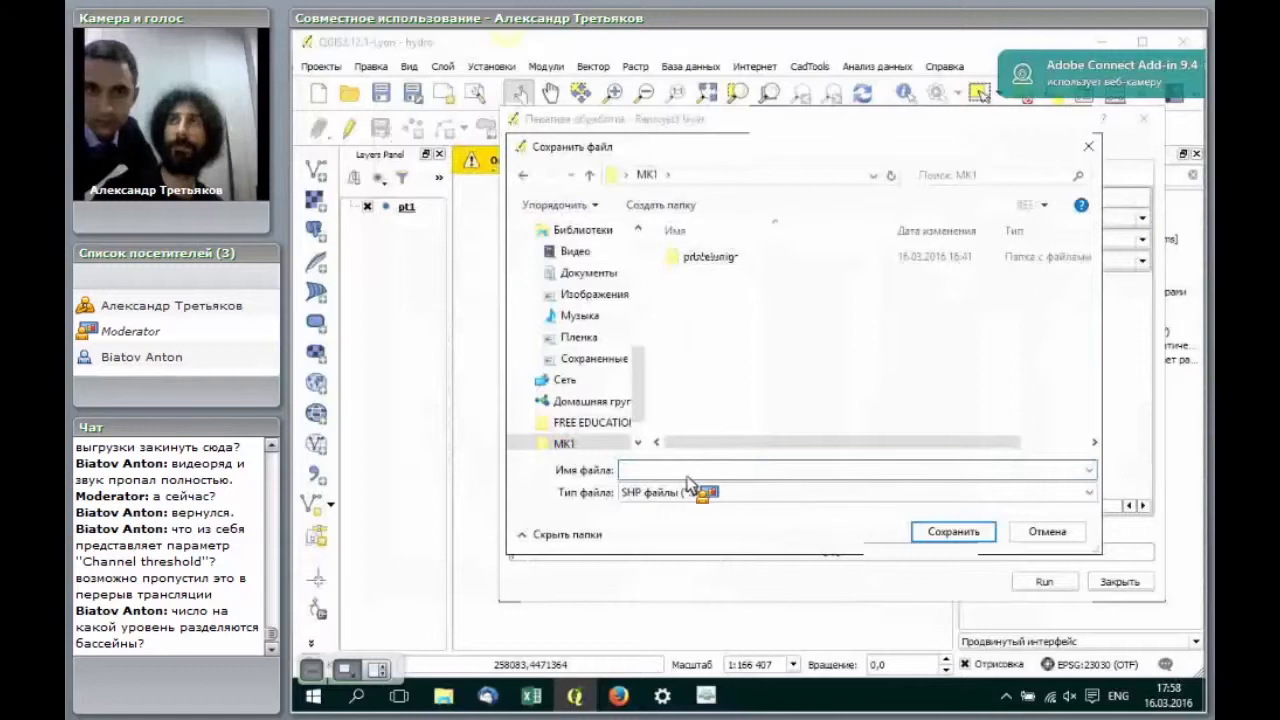
{"action": "type", "text": "4326"}
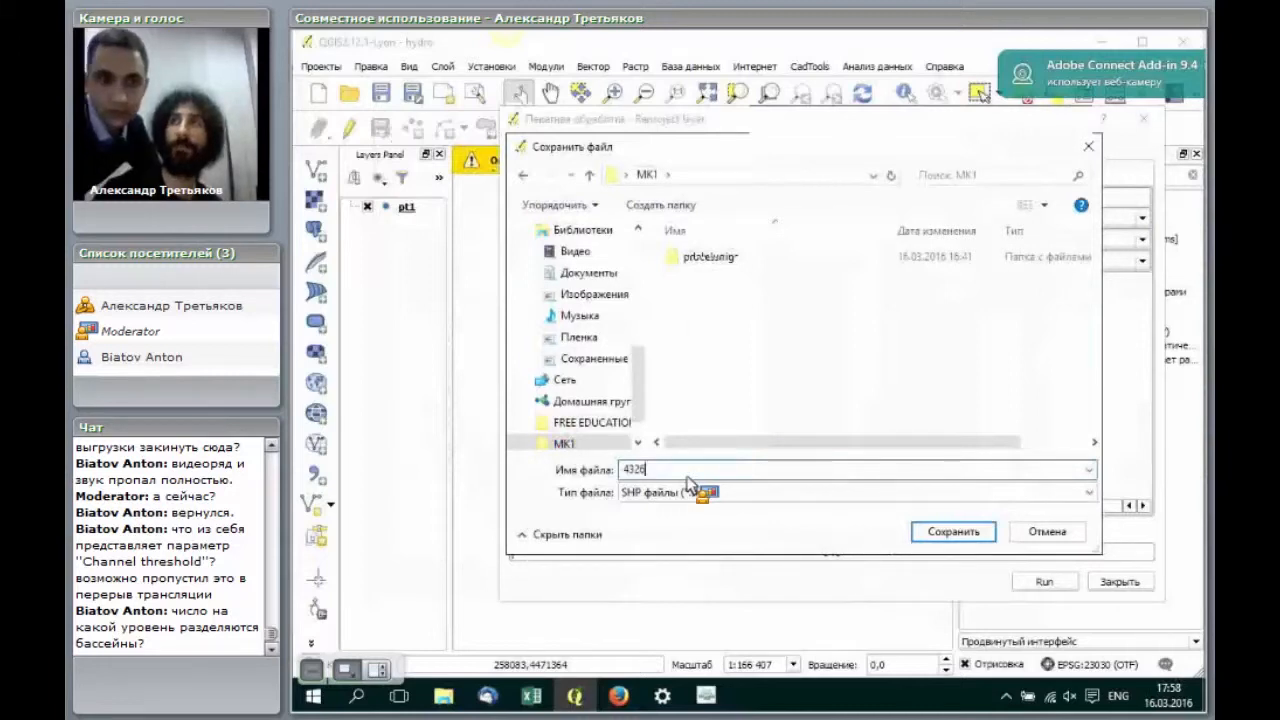
{"action": "key", "text": "Return"}
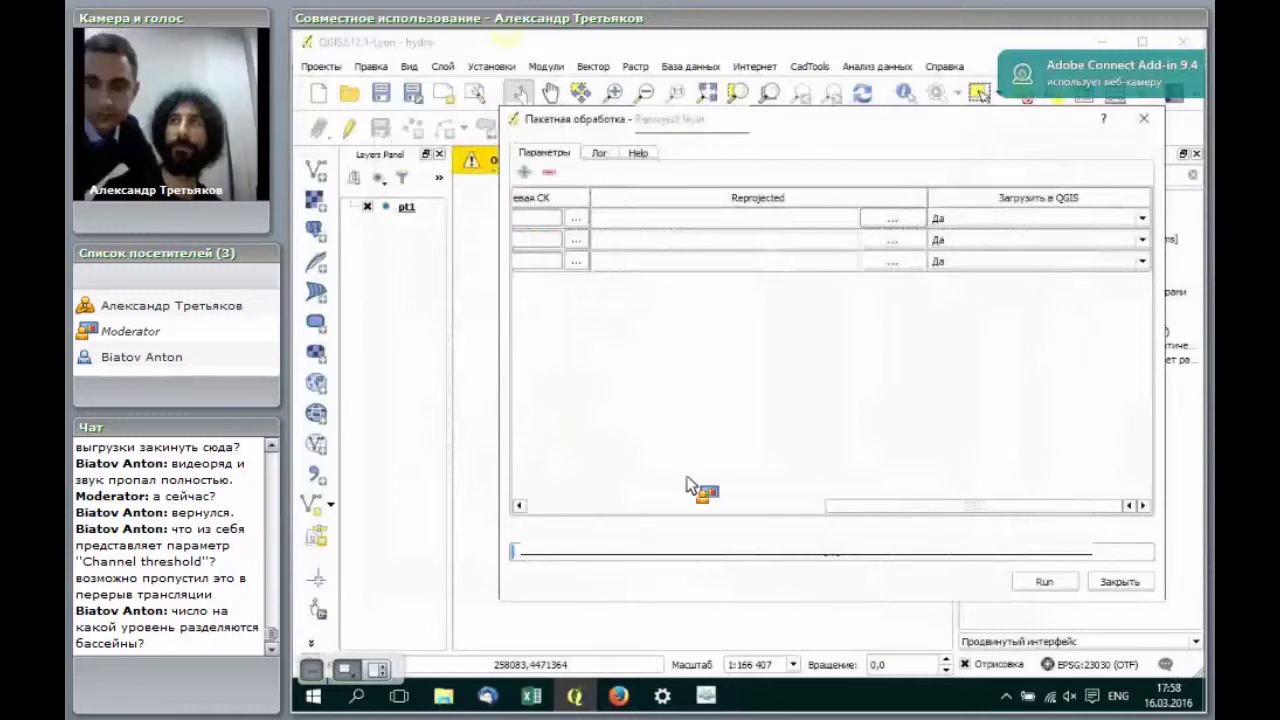